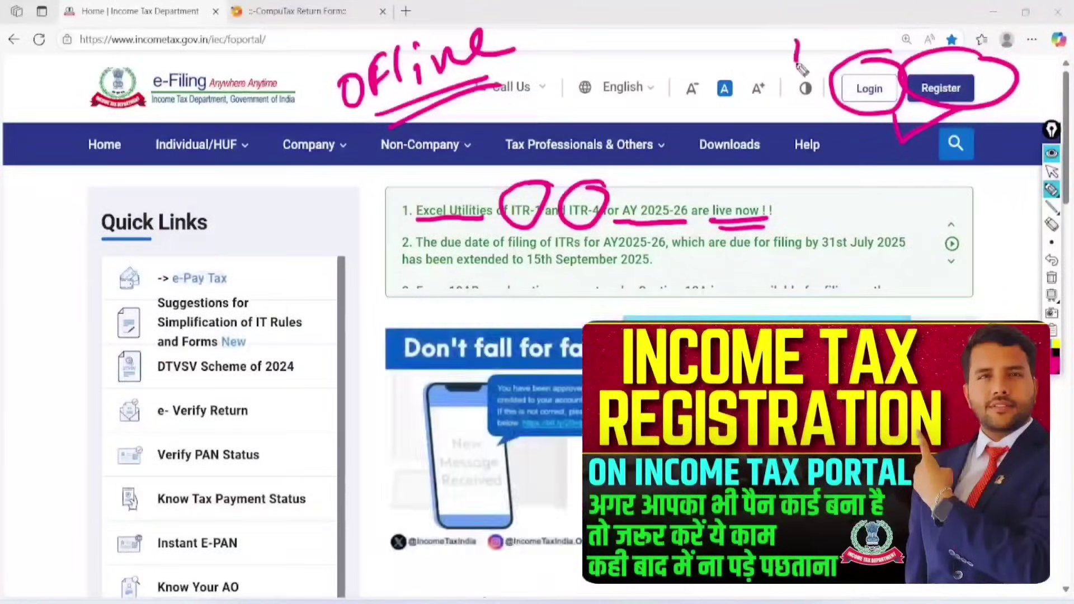
Highlight the login and Downloads areas, then open the Income Tax Returns downloads page.
left_click_drag(796, 41, 887, 51)
mouse_move(758, 112)
left_mouse_down()
mouse_move(736, 183)
mouse_move(750, 109)
left_mouse_up()
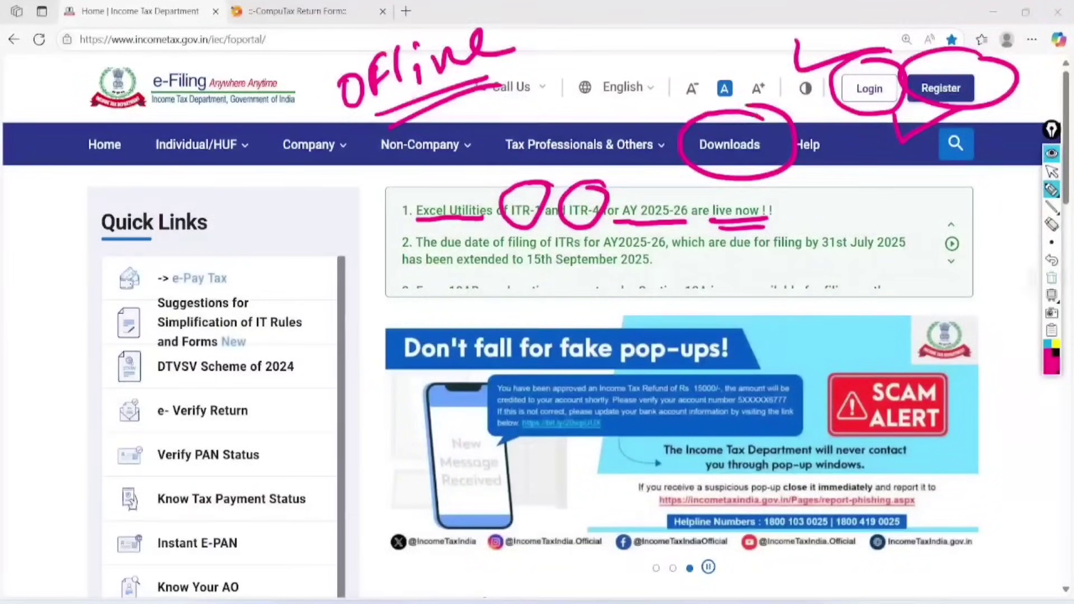
left_click(1052, 277)
left_click(1052, 172)
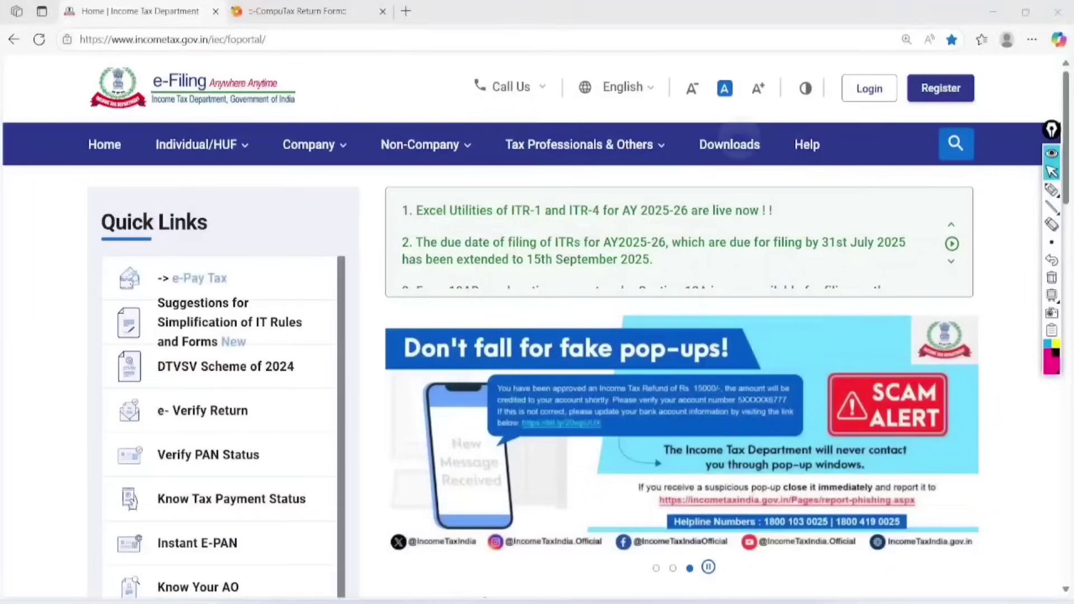
left_click(730, 146)
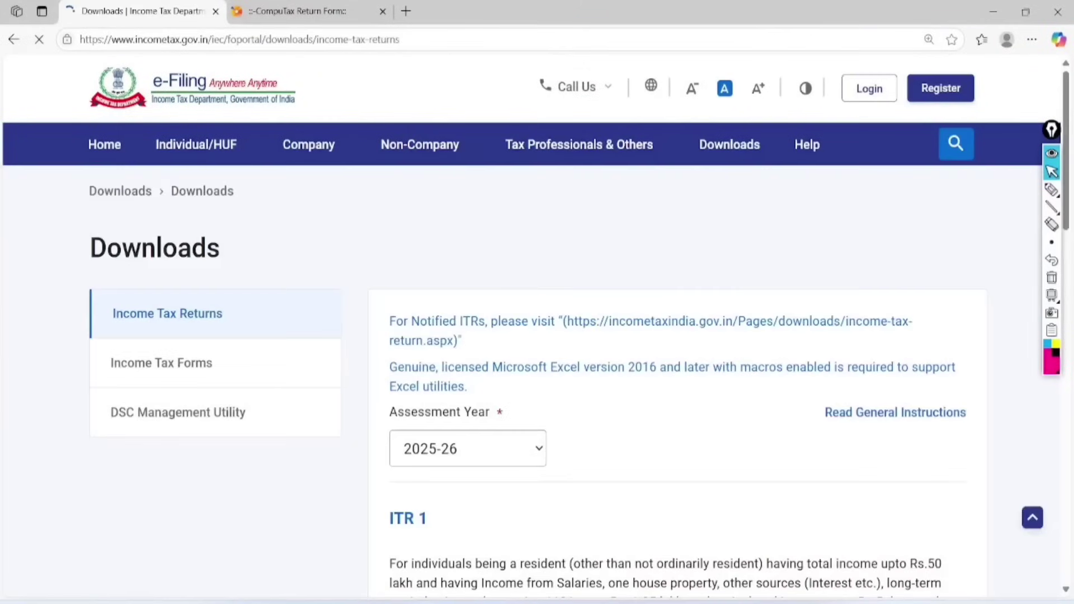
Mark AY 2025-26 and ITR 1, then download the ITR-1 'Utility Excel Based' file.
scroll(193, 88, "down", 4)
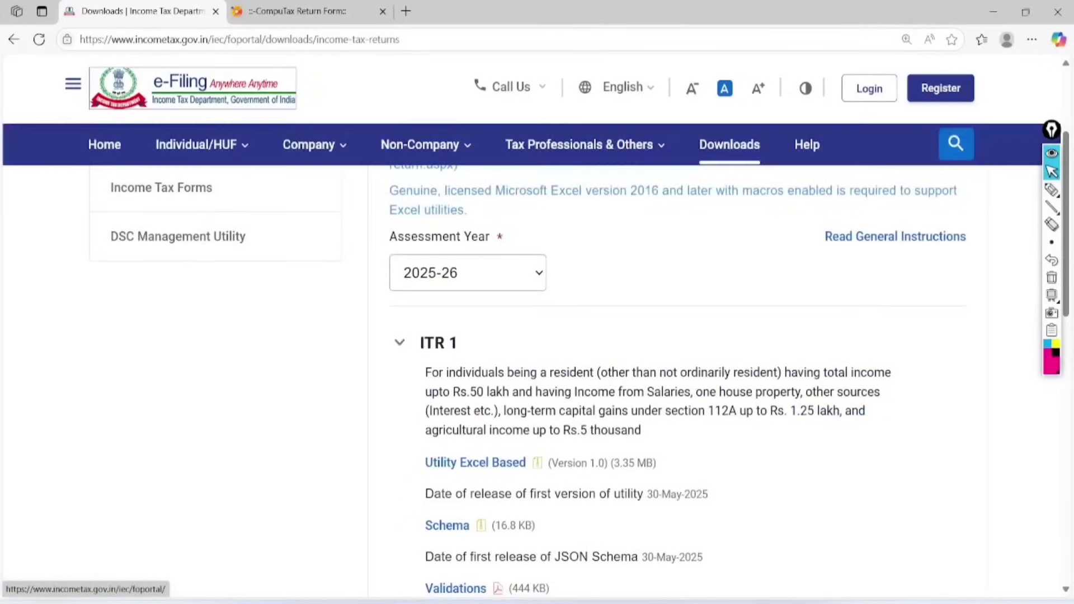
left_click(1051, 190)
mouse_move(510, 203)
left_mouse_down()
mouse_move(503, 259)
mouse_move(467, 172)
left_mouse_up()
mouse_move(456, 293)
left_mouse_down()
mouse_move(486, 292)
mouse_move(450, 259)
left_mouse_up()
mouse_move(412, 434)
left_mouse_down()
mouse_move(483, 435)
mouse_move(419, 442)
left_mouse_up()
left_click(1051, 277)
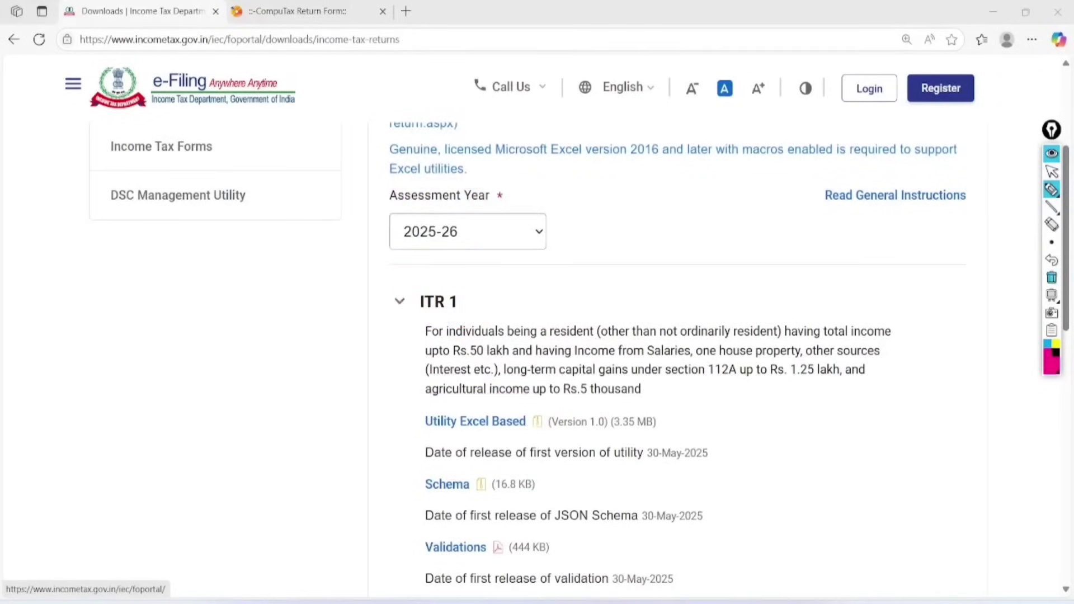
left_click(1052, 172)
left_click(475, 421)
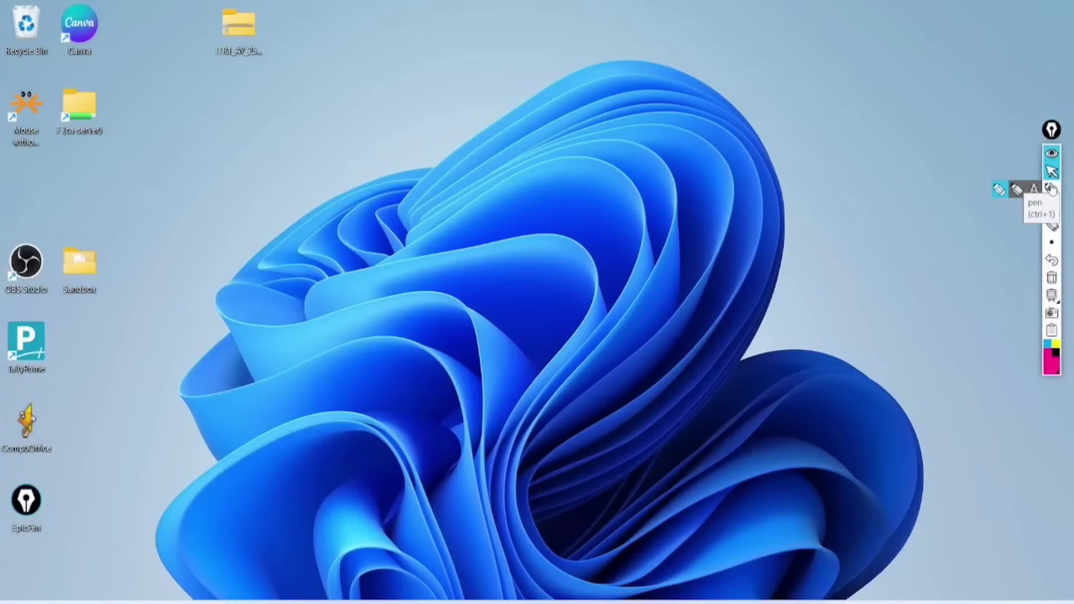
Reposition the ITR1 zip folder on the desktop and circle it with freehand ink.
left_click_drag(239, 25, 239, 103)
left_click_drag(250, 57, 292, 132)
left_click(1034, 190)
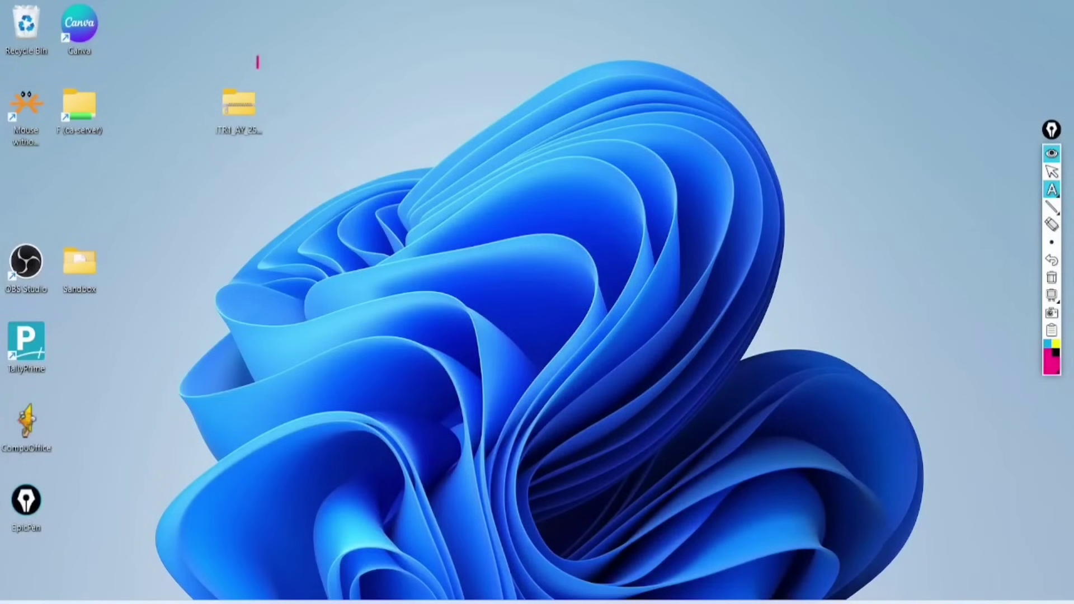
mouse_move(1052, 190)
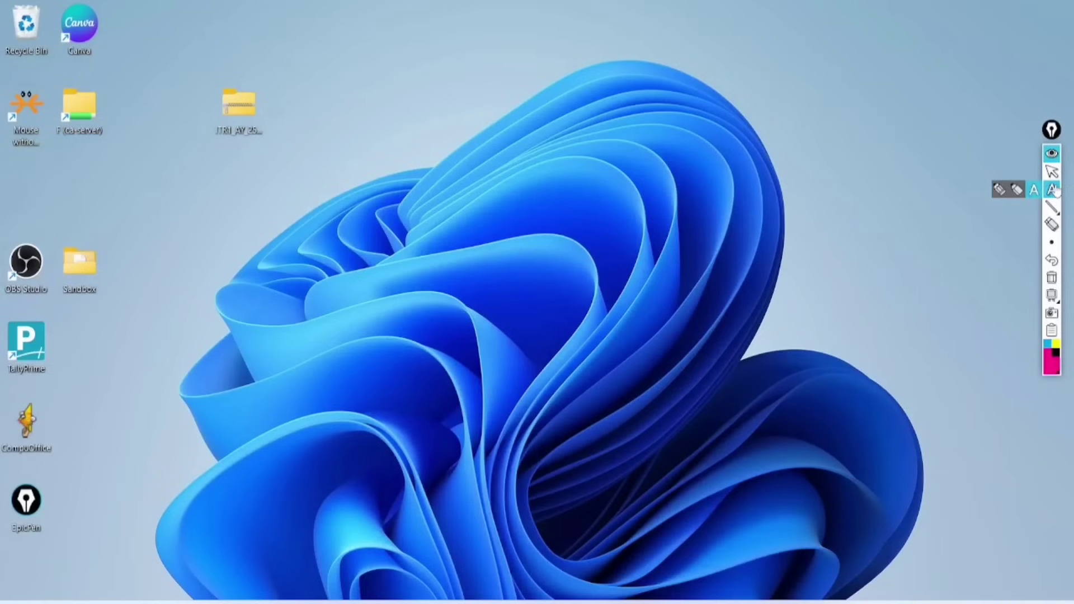
left_click(1000, 191)
mouse_move(251, 56)
left_mouse_down()
mouse_move(229, 168)
mouse_move(246, 59)
left_mouse_up()
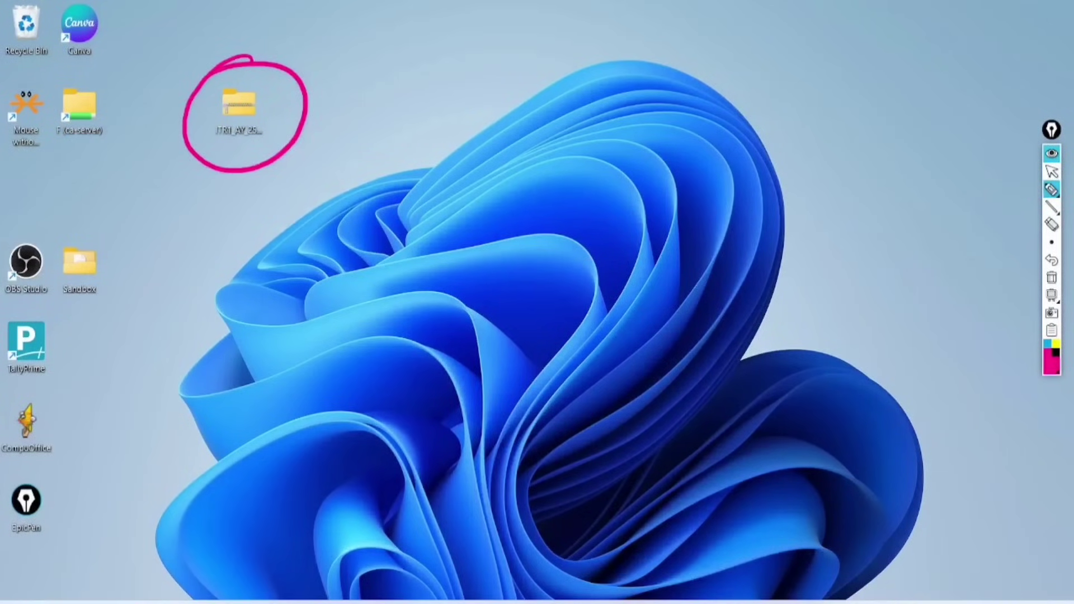
left_click(1051, 171)
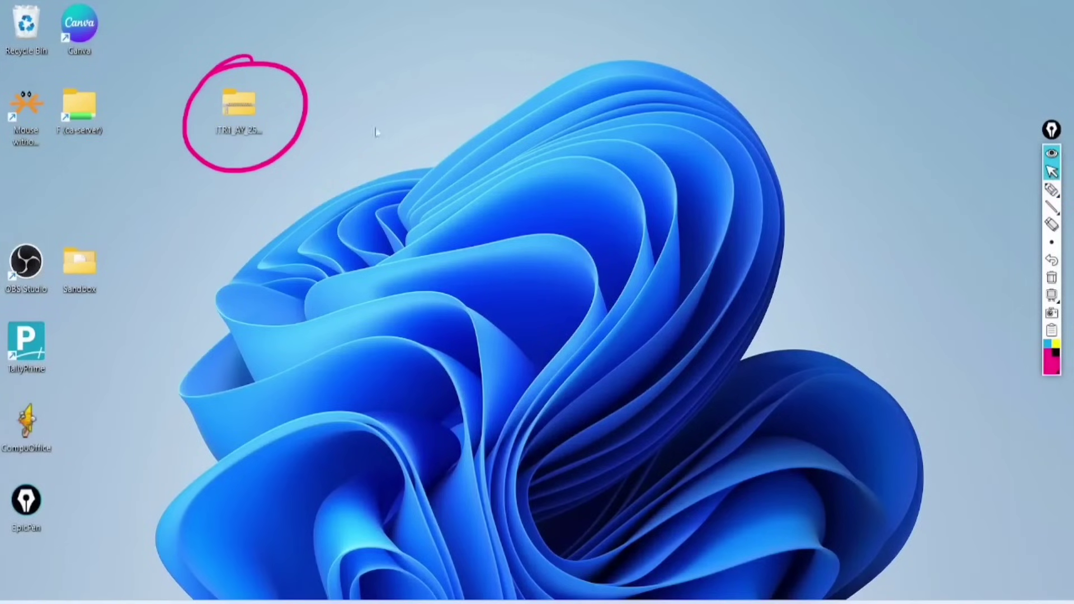
Extract all files from the ITR1 zip into the suggested ITR1_AY_25-26_V1.0 folder.
left_click(235, 116)
right_click(235, 117)
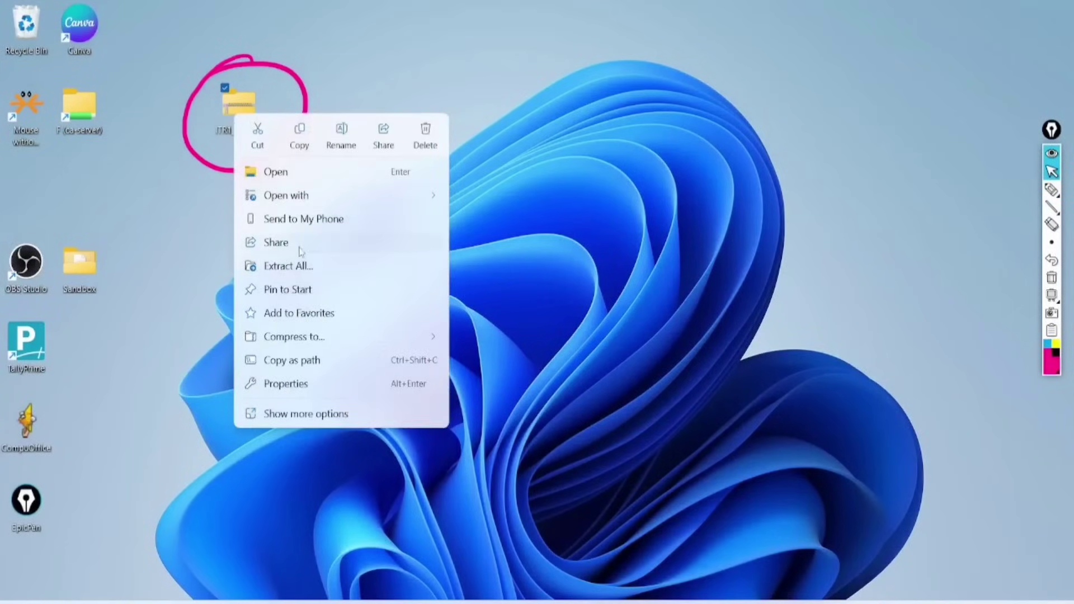
left_click(291, 266)
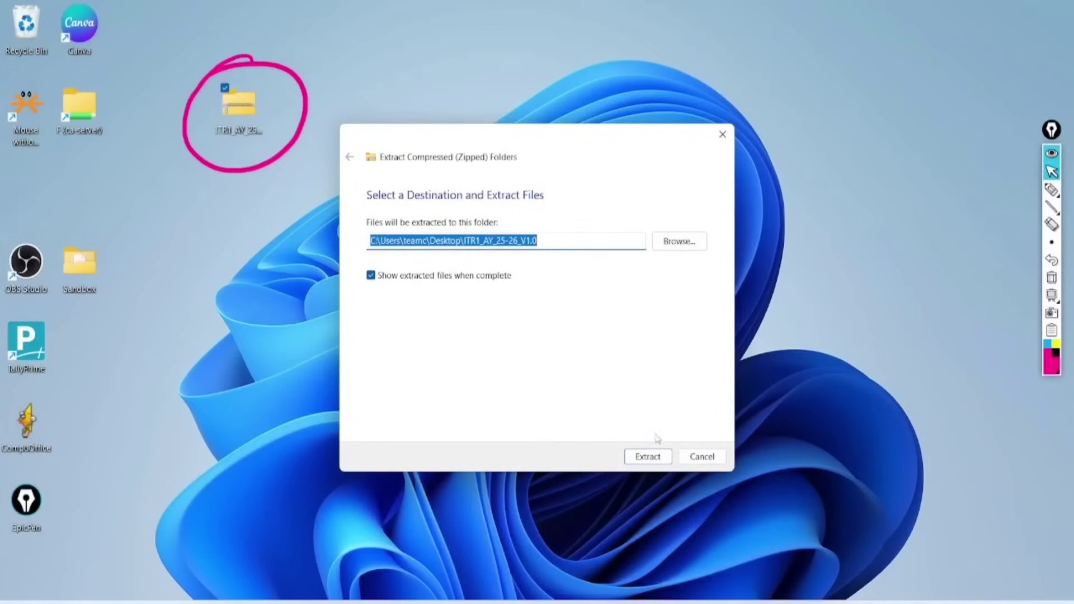
left_click(652, 458)
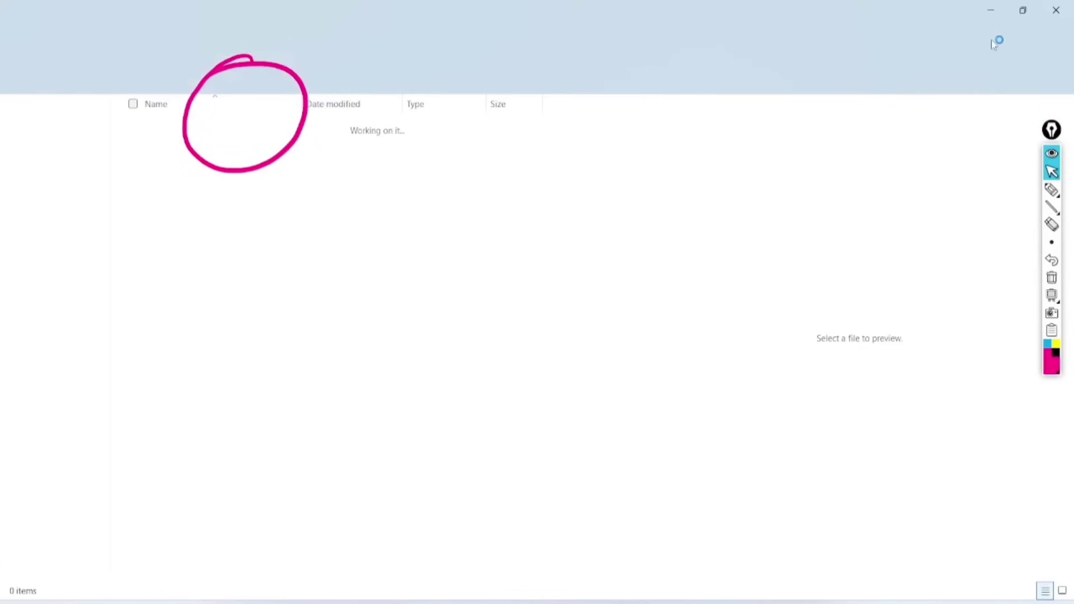
left_click(1055, 7)
double_click(28, 190)
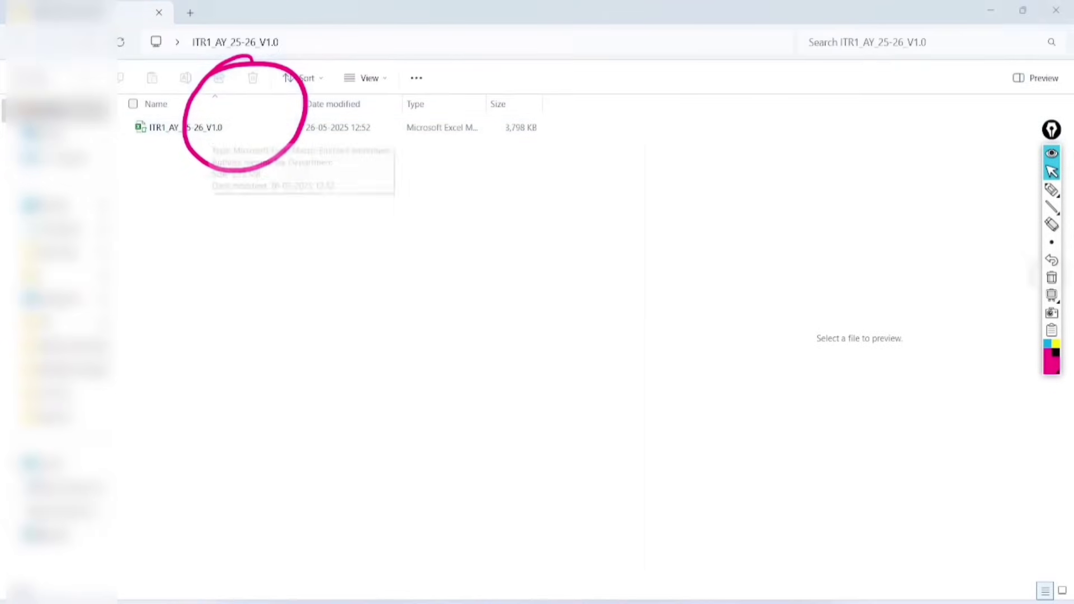
left_click(1051, 277)
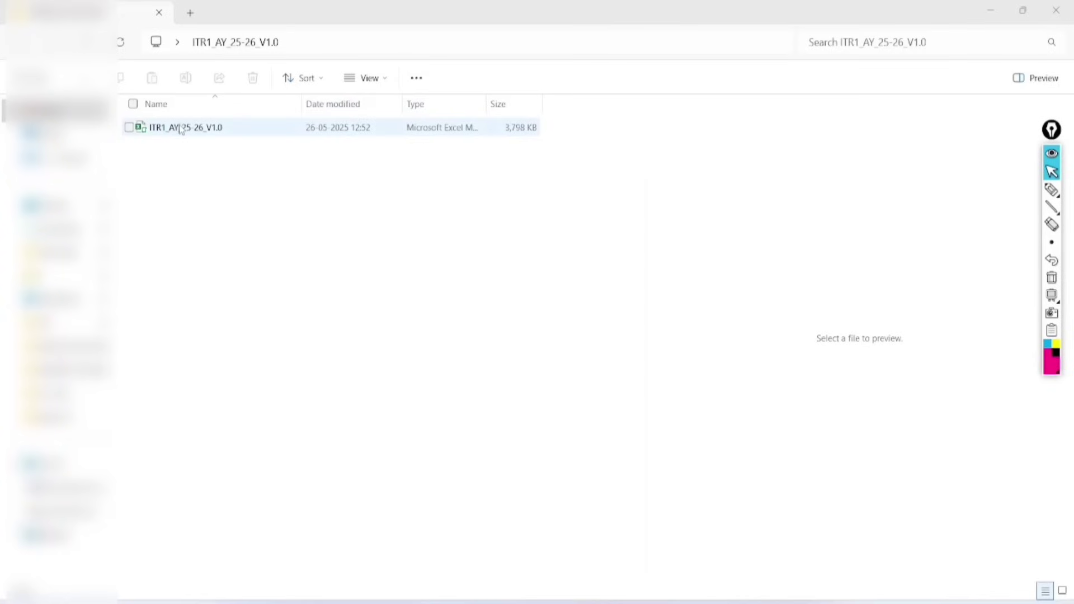
left_click(547, 354)
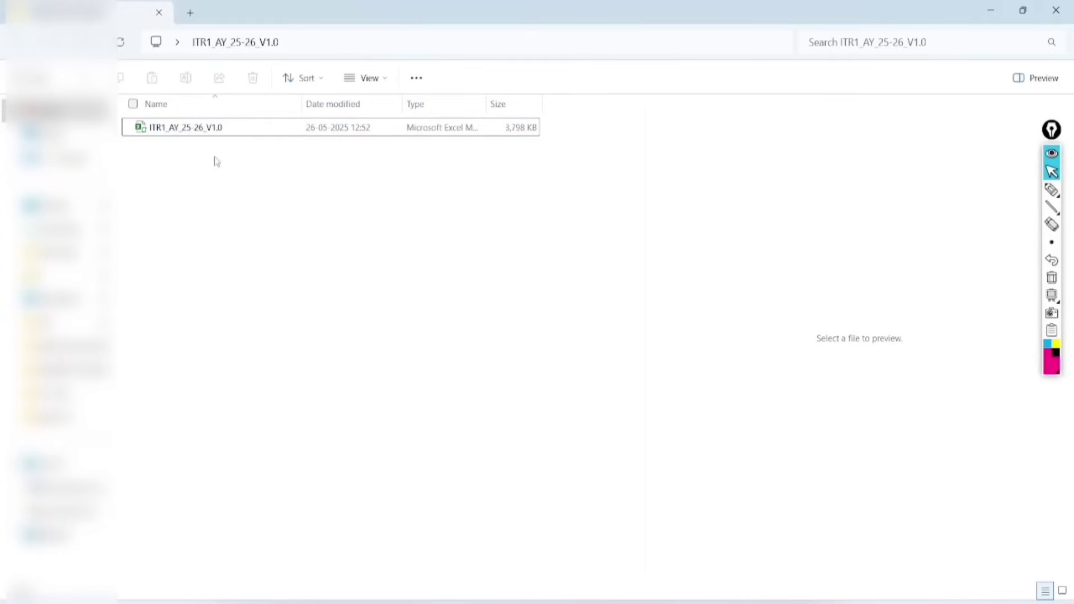
left_click(219, 129)
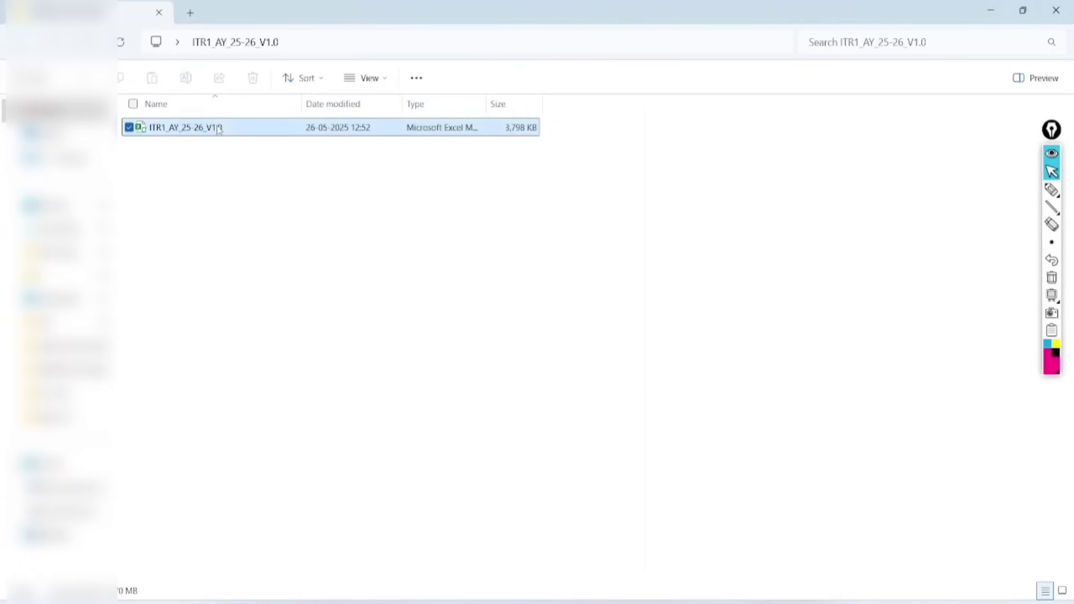
right_click(219, 129)
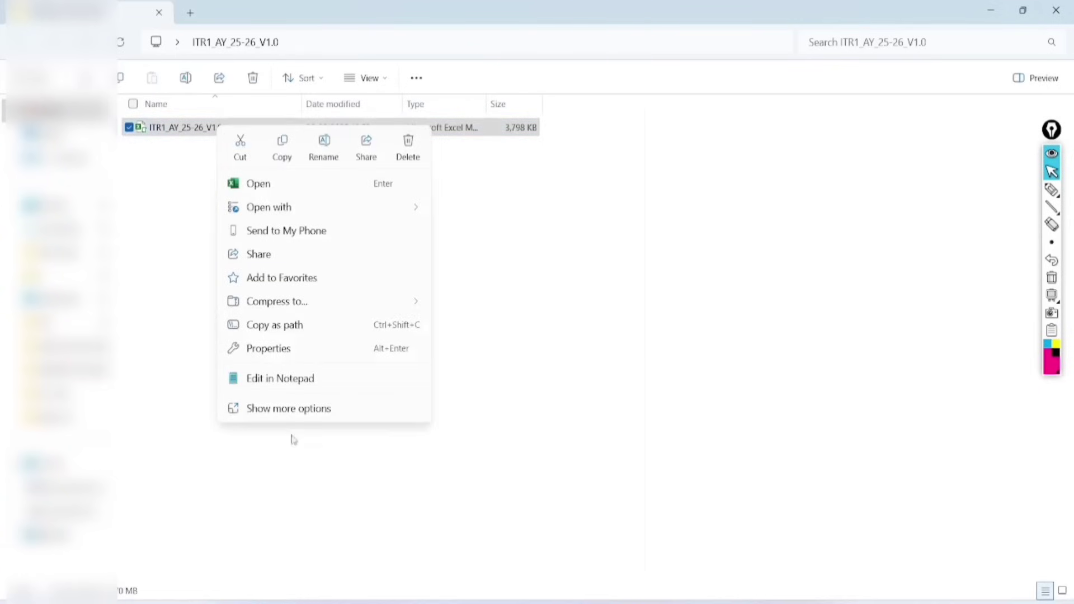
left_click(316, 411)
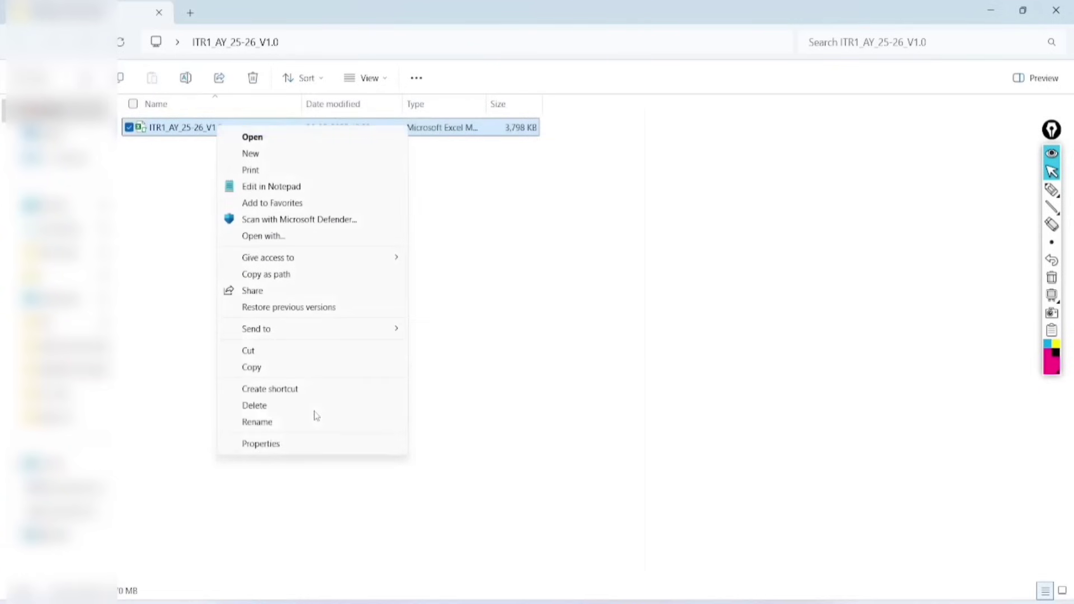
left_click(274, 445)
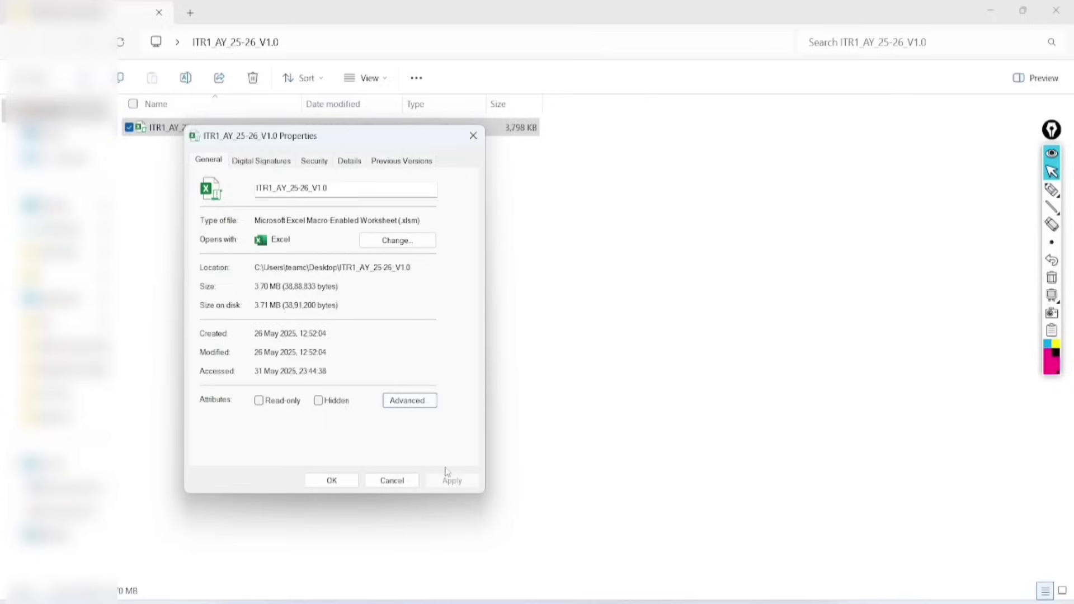
left_click(331, 480)
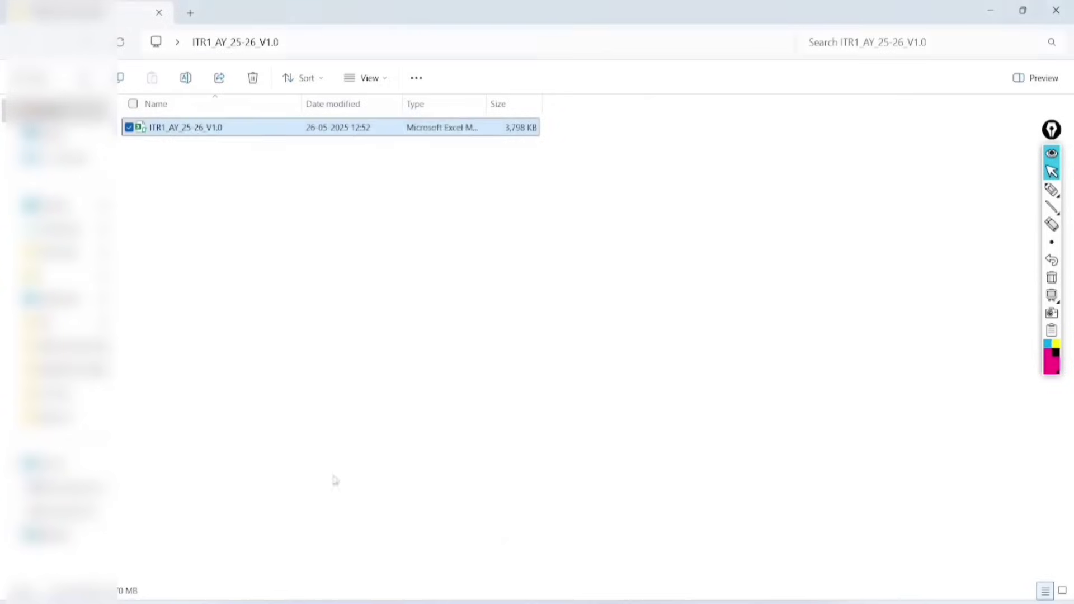
left_click(253, 144)
left_click(245, 128)
Open the ITR1 .xlsm utility, enable its content, and dismiss the assessment-year instructions notice.
double_click(243, 126)
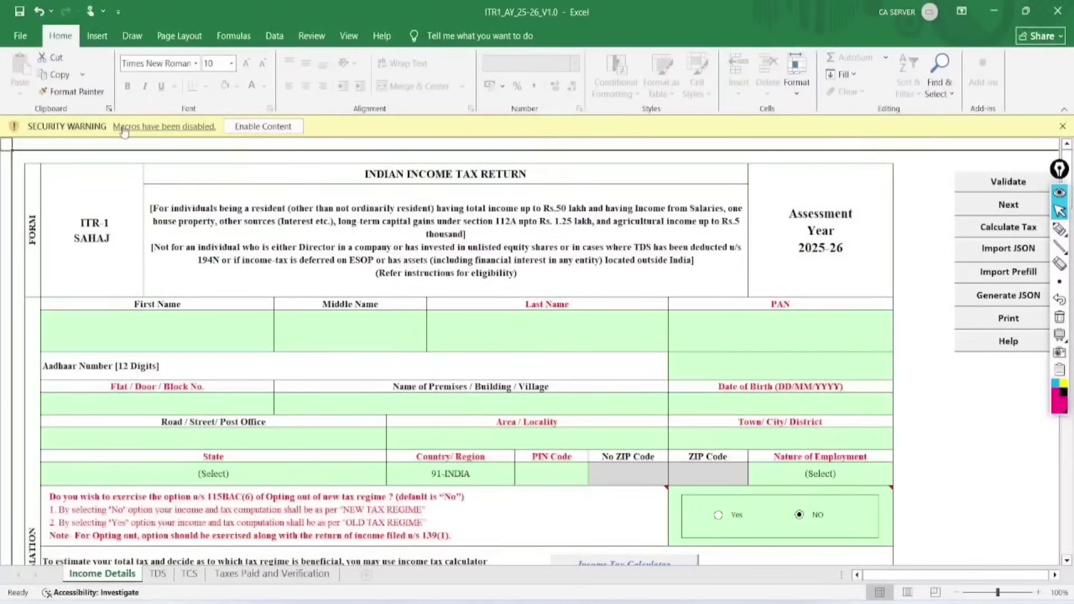
left_click(258, 127)
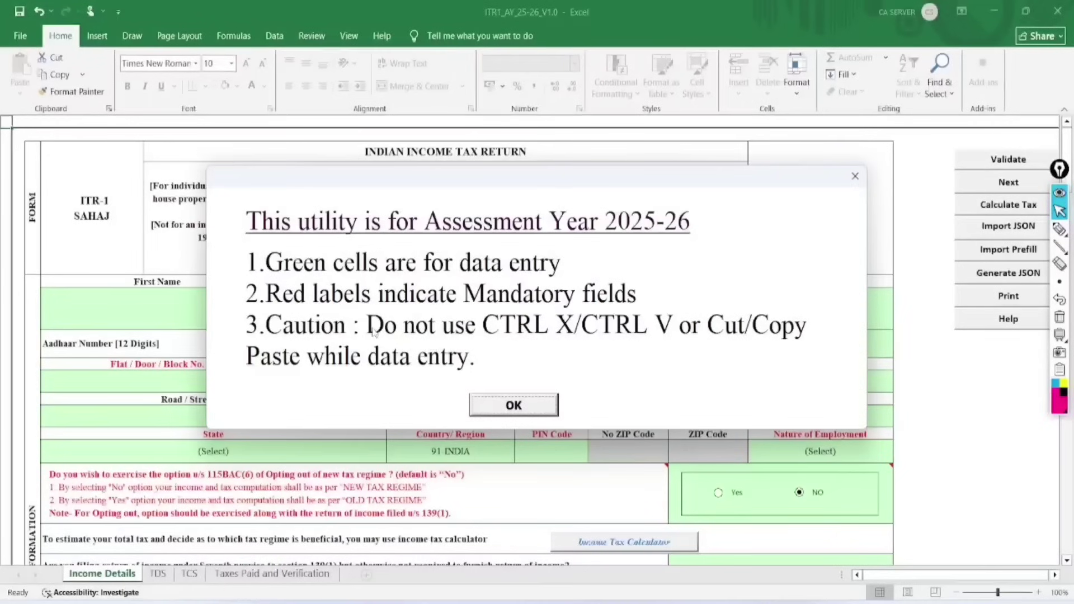
left_click(514, 406)
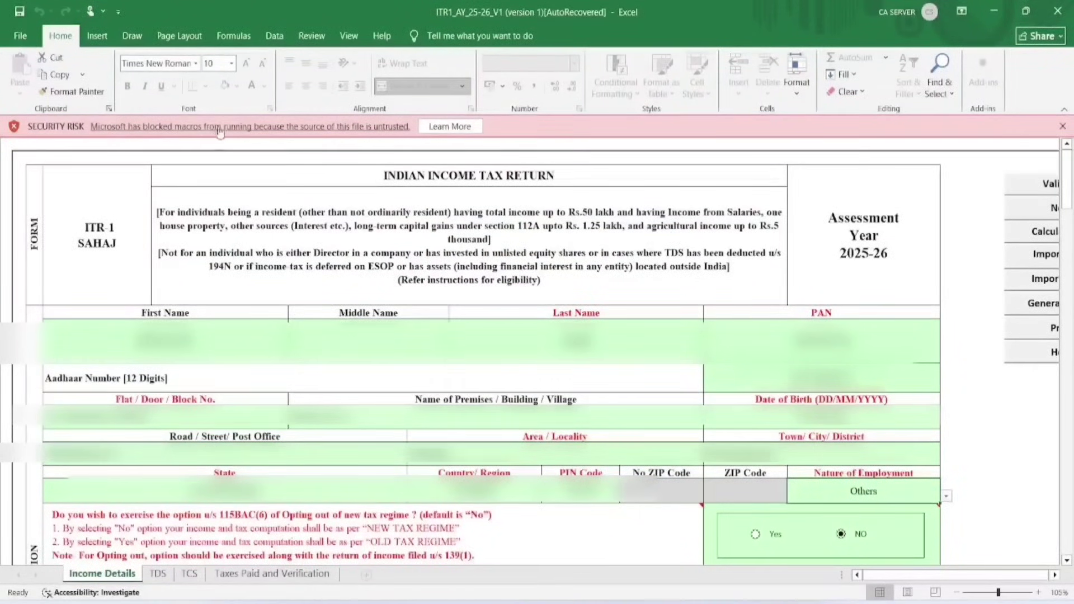
Set Excel's Trust Center macro setting to 'Enable all macros' and return to the ITR1 form.
left_click(25, 15)
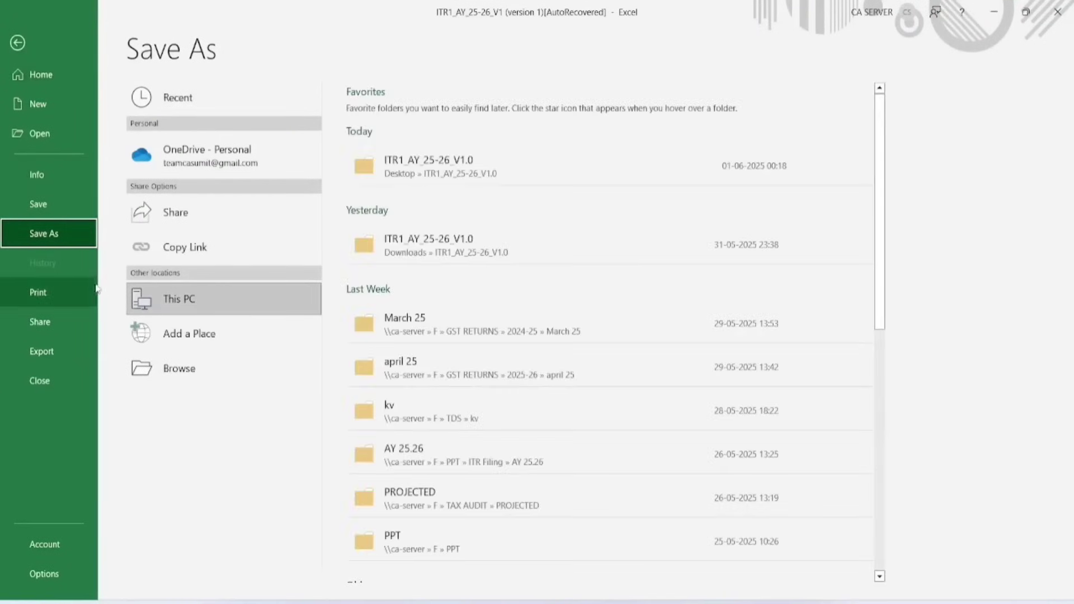
left_click(45, 573)
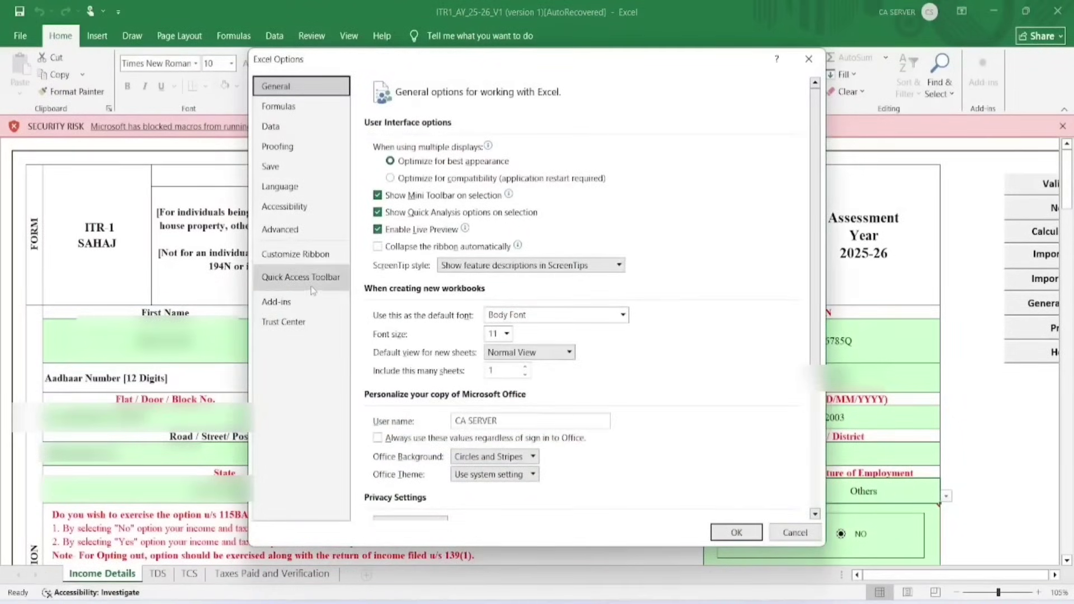
left_click(302, 322)
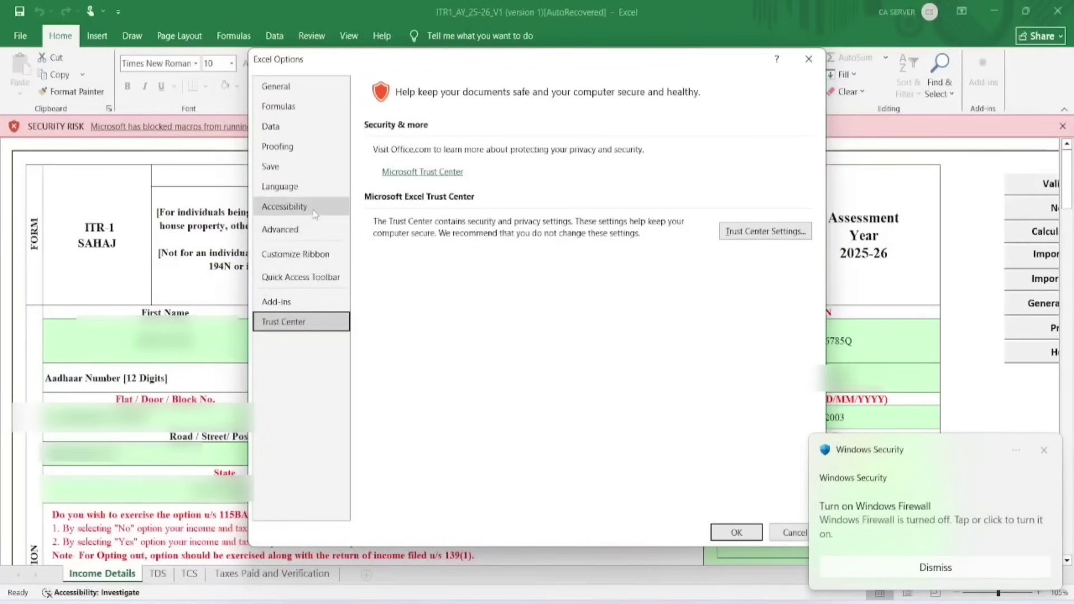
left_click(752, 230)
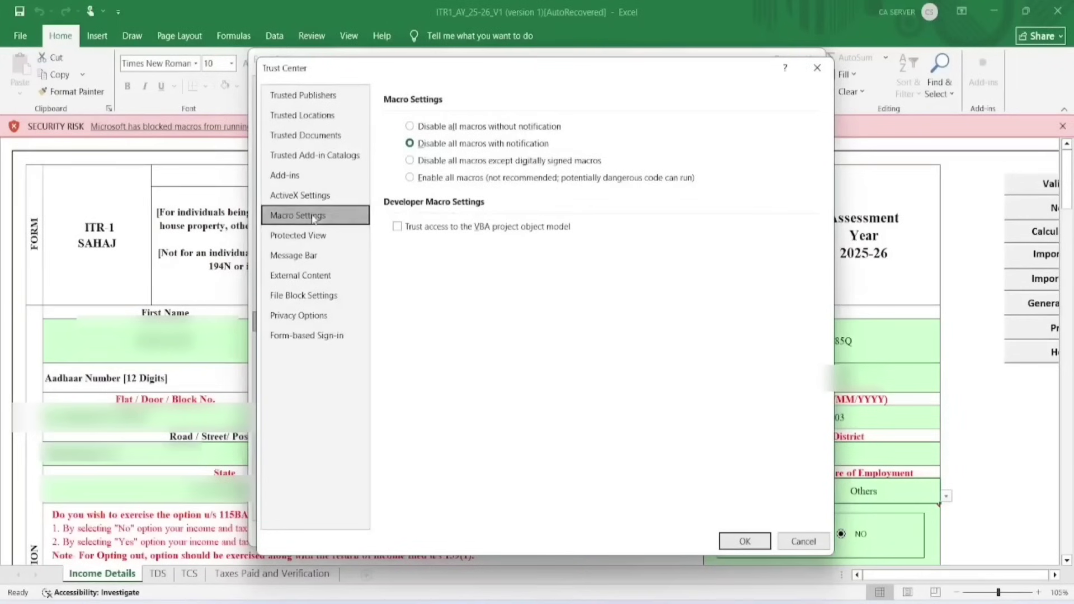
left_click(410, 178)
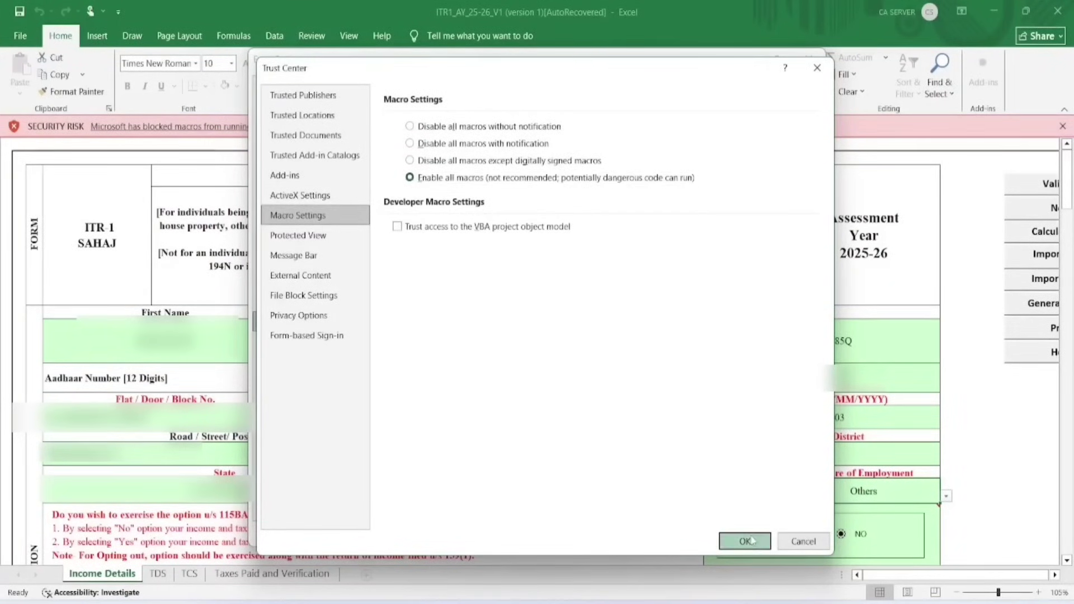
left_click(746, 542)
left_click(751, 538)
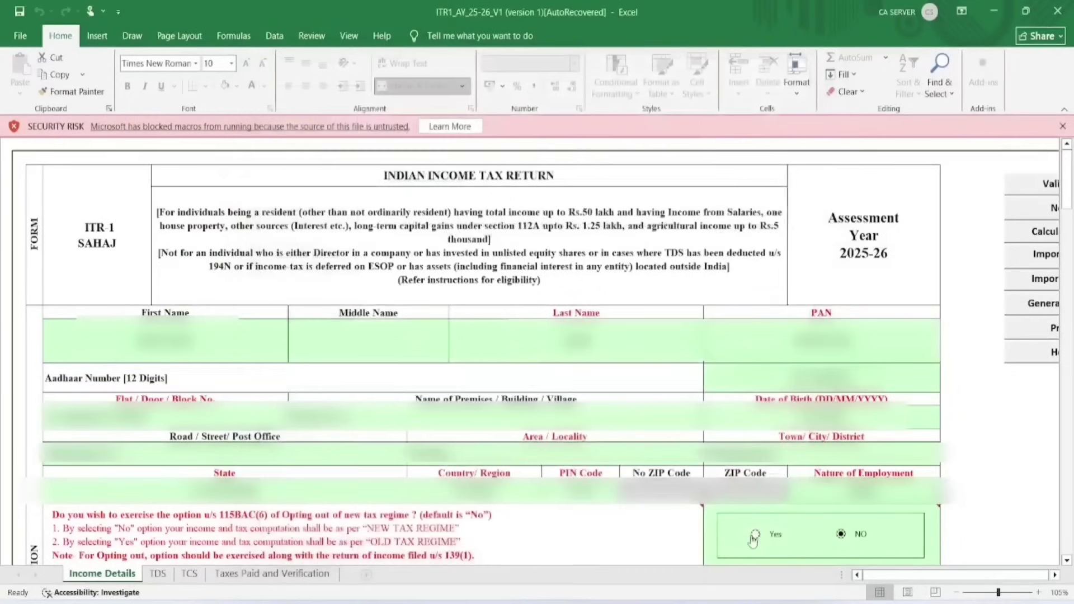
left_click(688, 178)
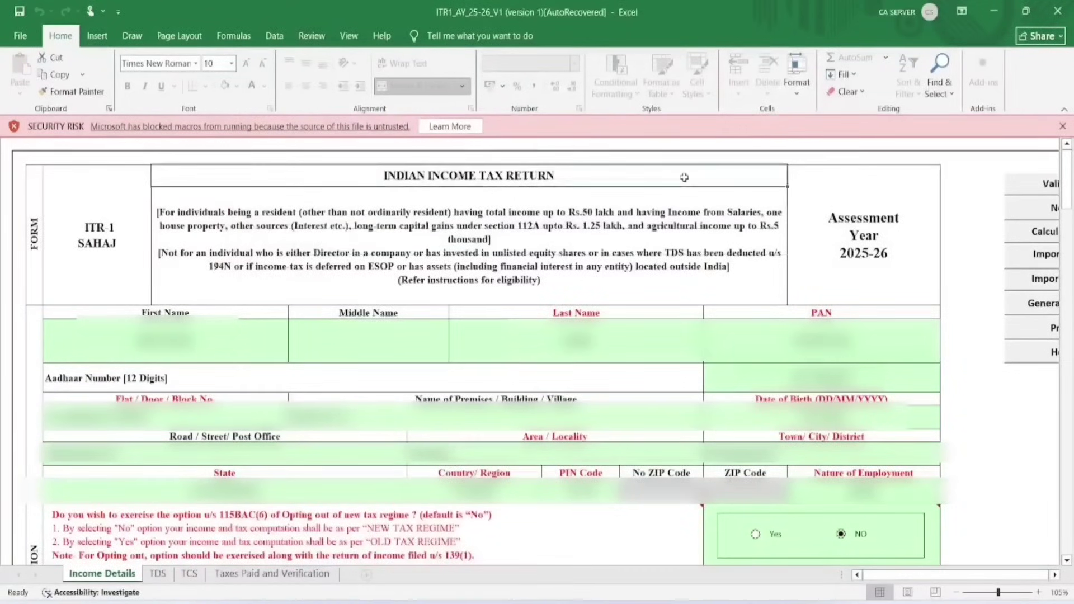
Close the AutoRecovered copy, check the TDS and Taxes Paid sheets, then opt out with Yes.
left_click(1057, 10)
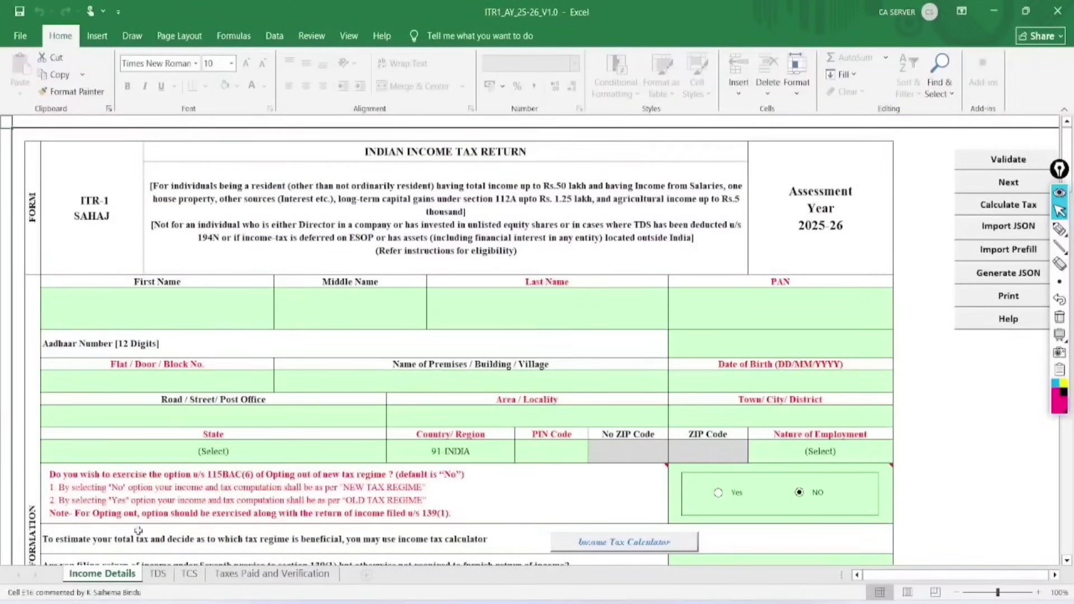
left_click(160, 574)
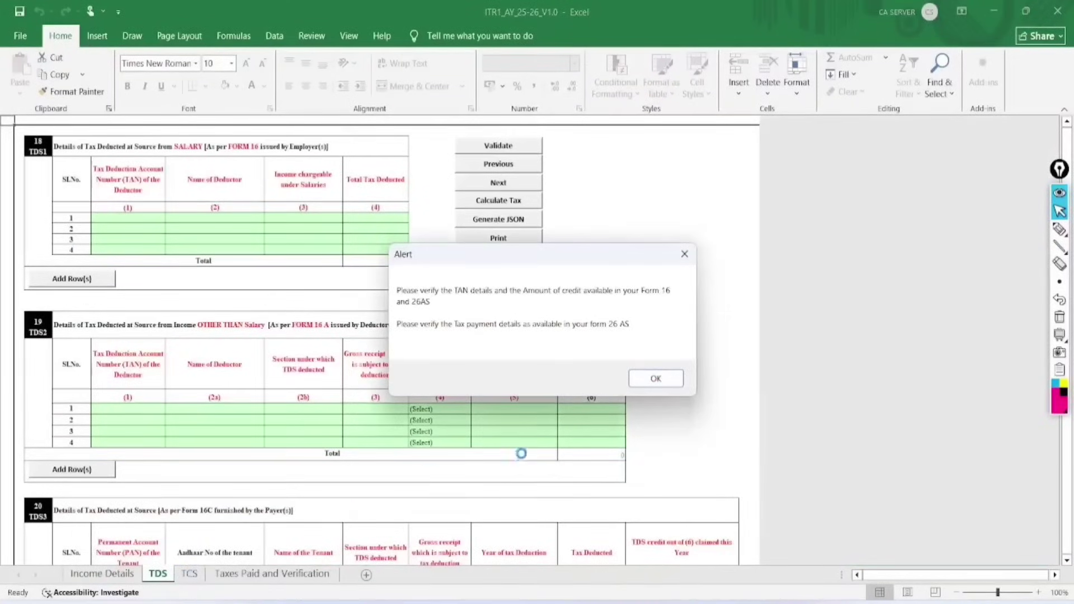
left_click(655, 378)
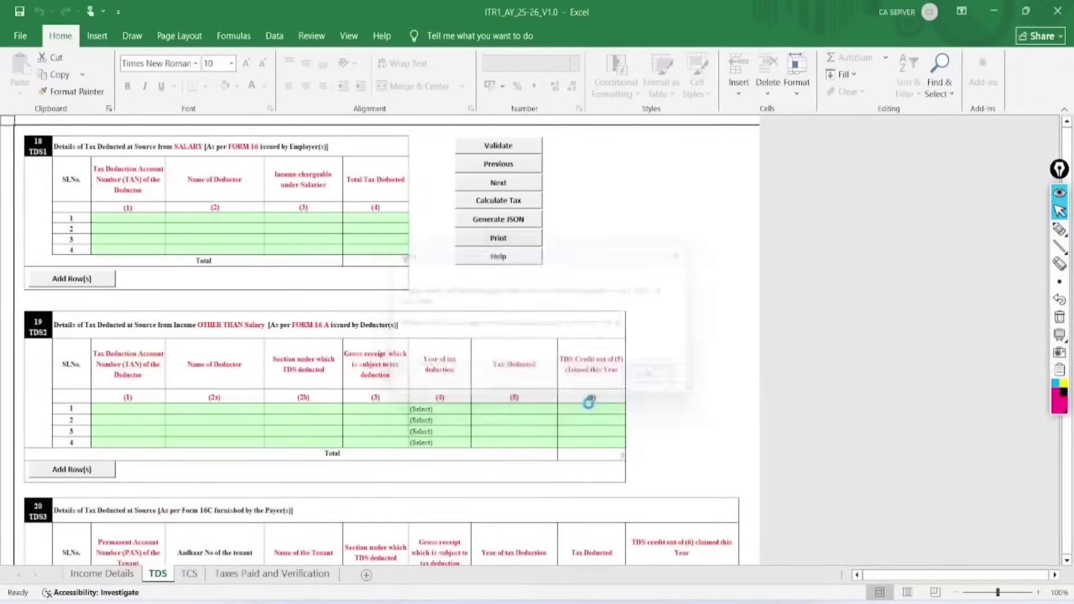
left_click(286, 574)
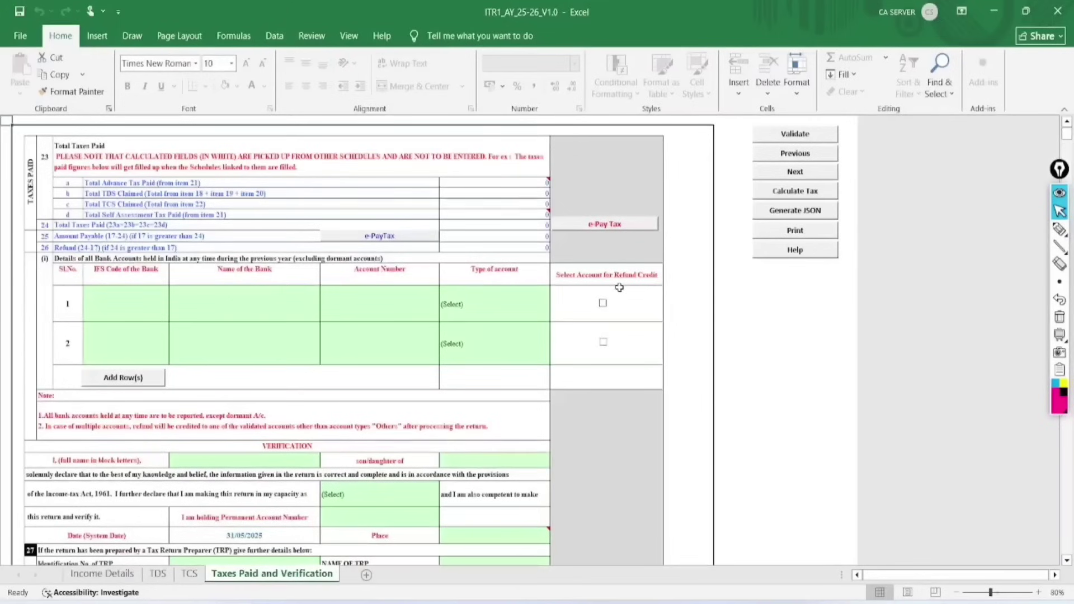
left_click(116, 574)
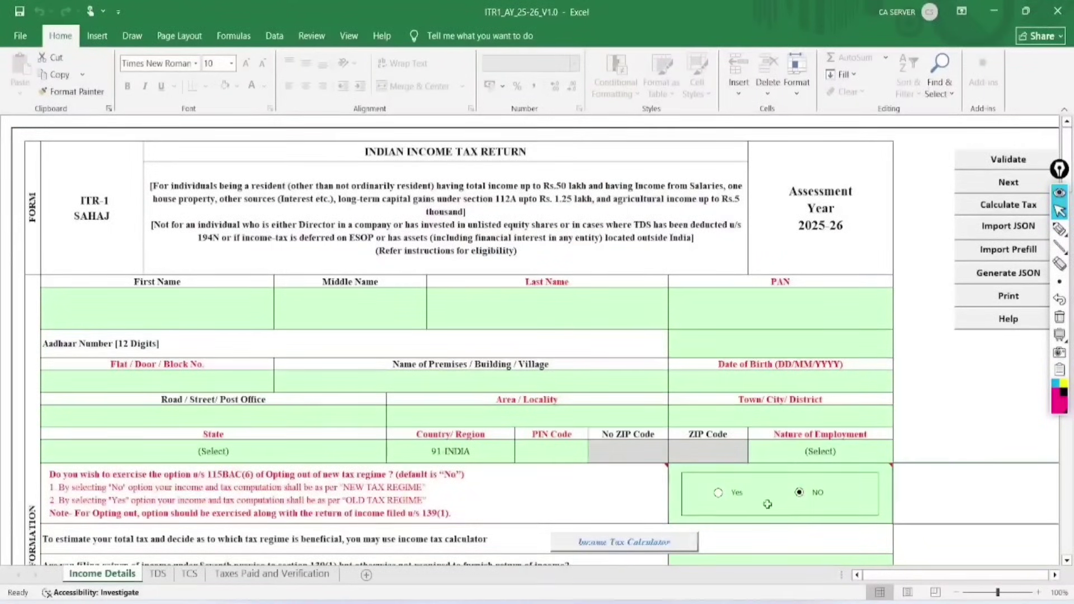
left_click(717, 493)
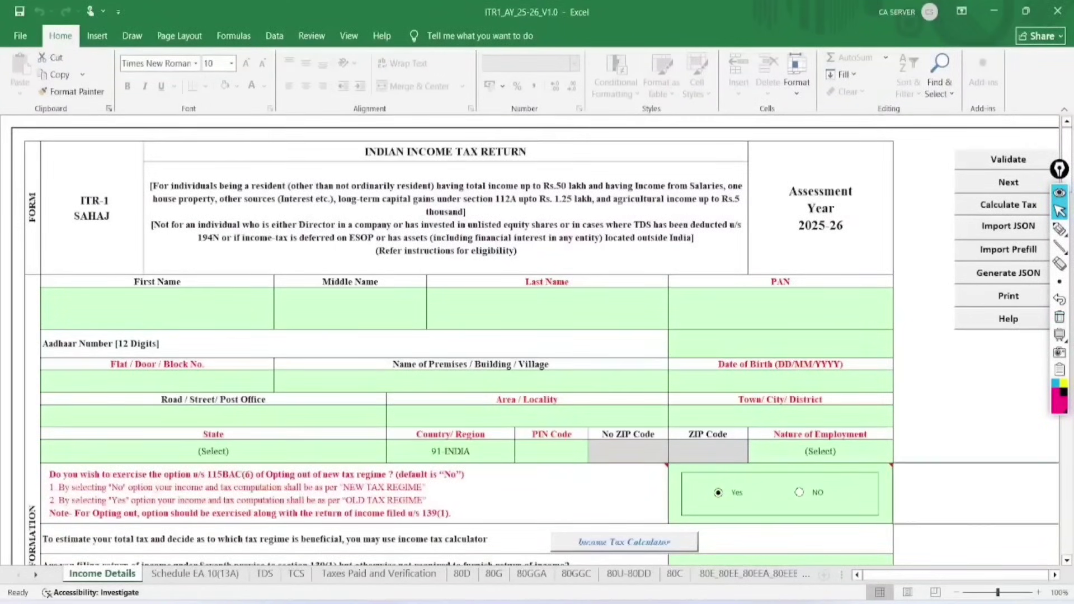
Circle the Yes opt-out choice and the 80D and 80E_80EE_80EEA deduction sheets in ink.
left_click_drag(744, 457, 697, 495)
left_click(1059, 229)
mouse_move(749, 462)
left_mouse_down()
mouse_move(721, 466)
mouse_move(783, 481)
mouse_move(699, 448)
left_mouse_up()
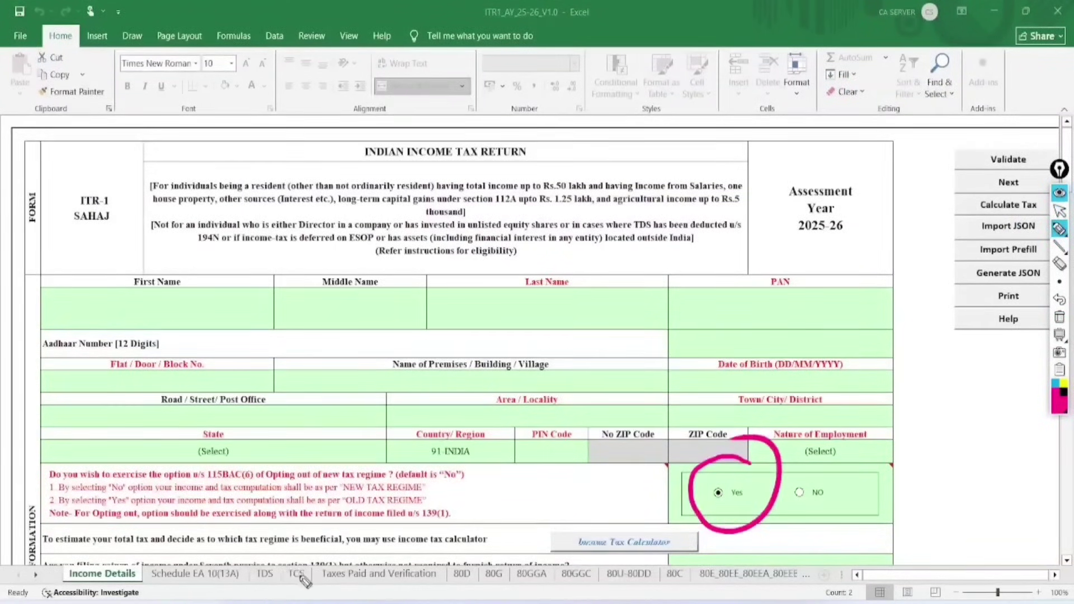
mouse_move(471, 545)
left_mouse_down()
mouse_move(478, 587)
mouse_move(481, 551)
mouse_move(506, 585)
mouse_move(553, 562)
mouse_move(527, 600)
mouse_move(587, 559)
mouse_move(618, 567)
mouse_move(646, 544)
mouse_move(602, 598)
mouse_move(654, 565)
mouse_move(694, 559)
mouse_move(663, 551)
left_mouse_up()
mouse_move(721, 574)
left_mouse_down()
mouse_move(760, 553)
mouse_move(738, 540)
left_mouse_up()
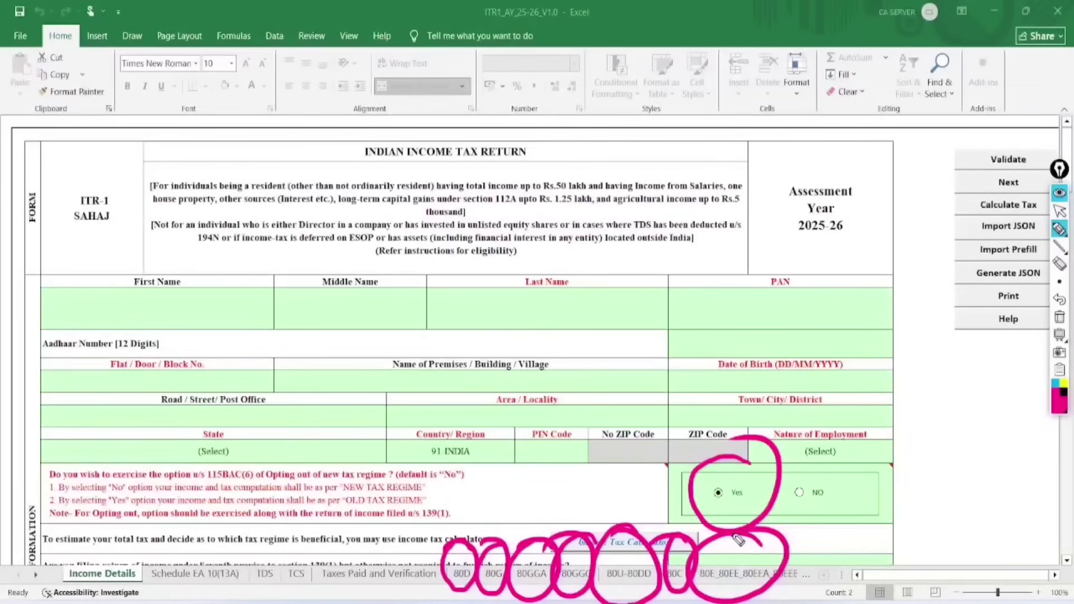
Handwrite and circle the note 'New Tax Regime = 0' beside the form title.
mouse_move(623, 260)
left_mouse_down()
mouse_move(630, 271)
mouse_move(670, 263)
mouse_move(677, 236)
mouse_move(635, 296)
mouse_move(638, 311)
left_mouse_up()
mouse_move(702, 219)
left_mouse_down()
mouse_move(721, 243)
mouse_move(787, 173)
mouse_move(747, 247)
left_mouse_up()
mouse_move(791, 150)
left_mouse_down()
mouse_move(719, 168)
mouse_move(845, 143)
mouse_move(867, 190)
mouse_move(885, 180)
left_mouse_up()
mouse_move(901, 157)
left_mouse_down()
mouse_move(893, 167)
mouse_move(903, 157)
left_mouse_up()
left_click_drag(898, 192, 924, 190)
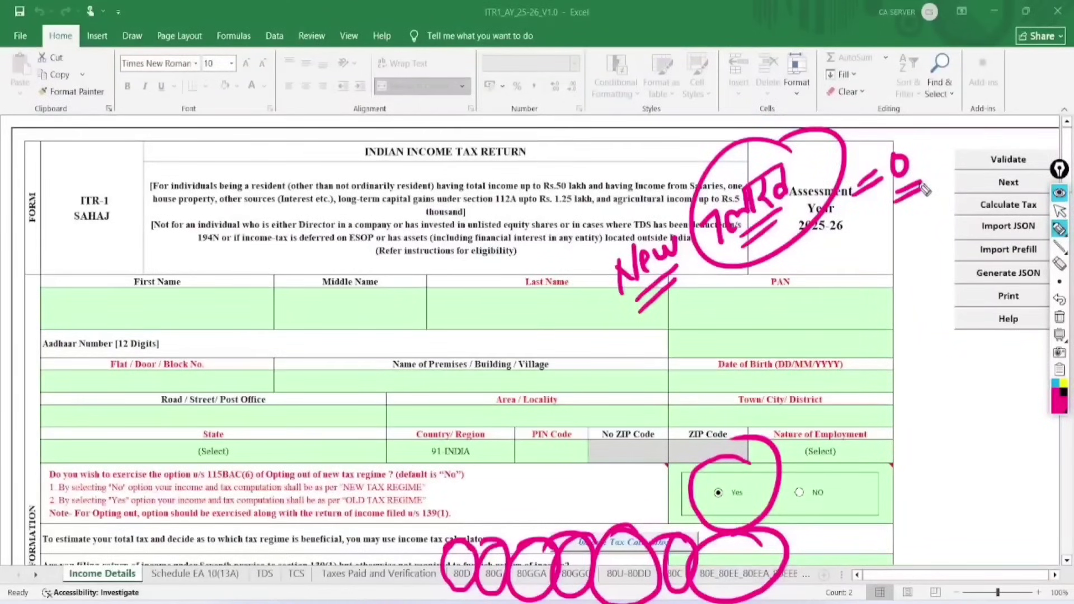
Handwrite and underline 'zero = 0' and 'Refund' across the form.
mouse_move(237, 292)
left_mouse_down()
mouse_move(261, 293)
mouse_move(348, 203)
left_mouse_up()
mouse_move(357, 208)
left_mouse_down()
mouse_move(369, 196)
mouse_move(364, 175)
left_mouse_up()
left_click_drag(276, 316, 363, 218)
left_click_drag(290, 324, 368, 246)
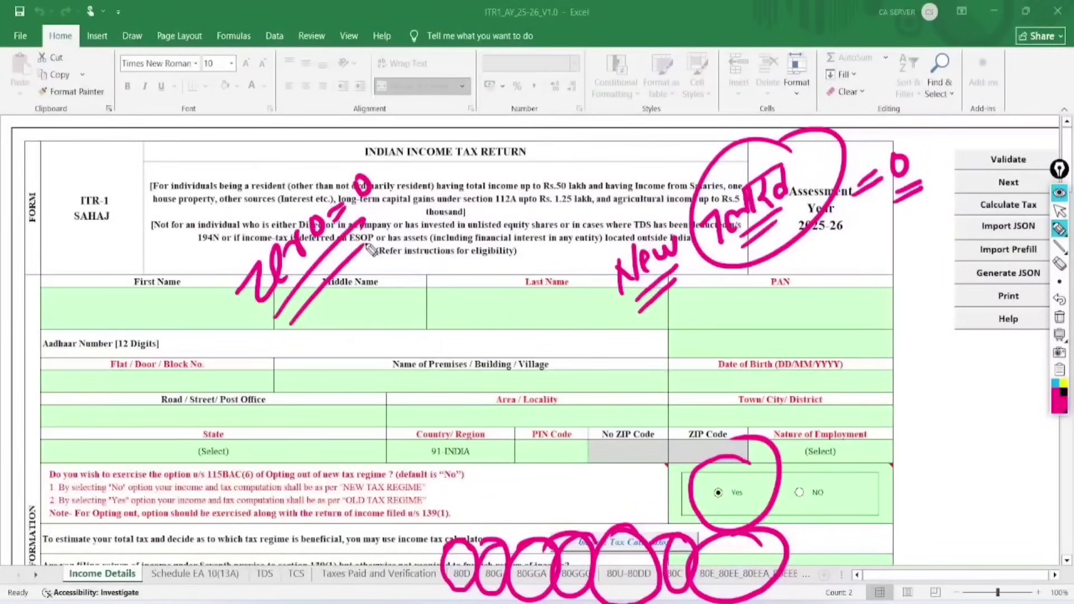
left_click_drag(428, 260, 417, 200)
left_click_drag(417, 200, 451, 246)
mouse_move(452, 209)
left_mouse_down()
mouse_move(499, 168)
mouse_move(570, 139)
mouse_move(569, 102)
left_mouse_up()
left_click_drag(453, 252, 585, 153)
left_click_drag(472, 268, 594, 173)
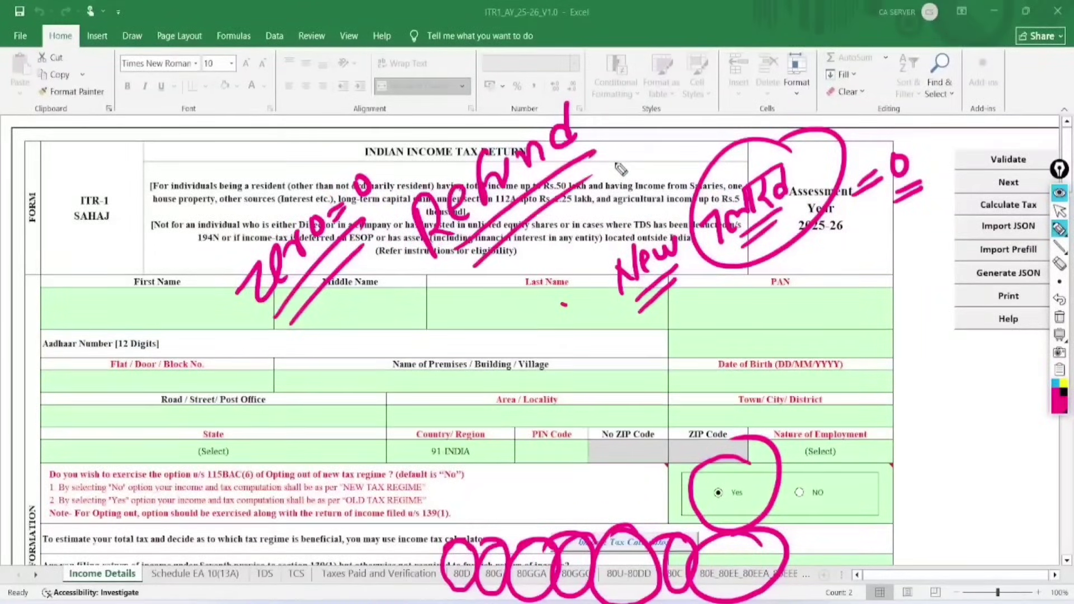
Erase the ink, circle the tax calculator and deduction sheets, and write TT, PPF, LIC.
left_click(1058, 317)
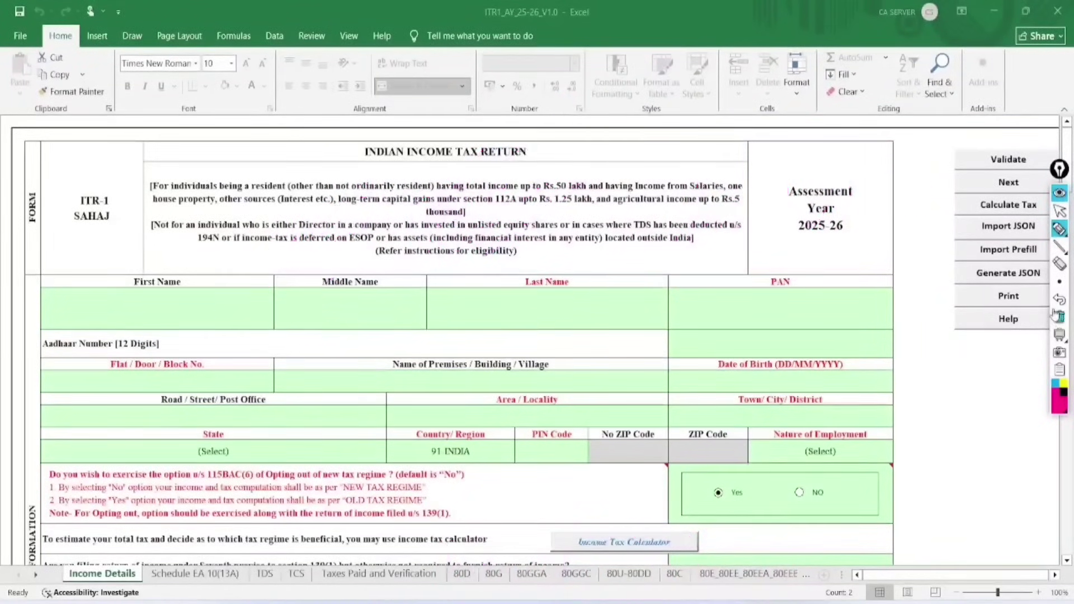
mouse_move(702, 542)
left_mouse_down()
mouse_move(539, 525)
mouse_move(456, 603)
mouse_move(594, 519)
left_mouse_up()
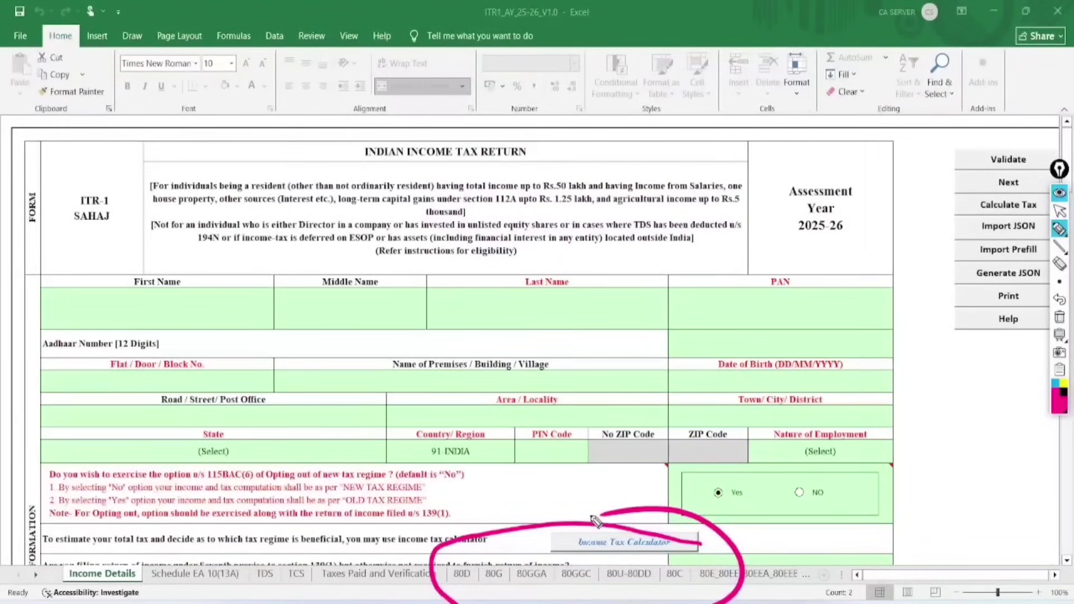
mouse_move(608, 270)
left_mouse_down()
mouse_move(611, 302)
mouse_move(634, 258)
mouse_move(622, 318)
left_mouse_up()
left_click_drag(661, 253, 662, 260)
mouse_move(640, 314)
left_mouse_down()
mouse_move(651, 349)
mouse_move(660, 323)
mouse_move(654, 335)
left_mouse_up()
mouse_move(660, 304)
left_mouse_down()
mouse_move(674, 299)
mouse_move(670, 318)
left_mouse_up()
mouse_move(674, 302)
left_mouse_down()
mouse_move(693, 313)
mouse_move(702, 353)
left_mouse_up()
mouse_move(709, 322)
left_mouse_down()
mouse_move(706, 353)
mouse_move(743, 326)
mouse_move(709, 369)
left_mouse_up()
left_click_drag(722, 374, 748, 343)
mouse_move(763, 208)
left_mouse_down()
mouse_move(747, 405)
mouse_move(700, 215)
left_mouse_up()
Toggle EpicPen's whiteboard and screenshot mode, clear all ink, and resume pen drawing.
left_click(1059, 335)
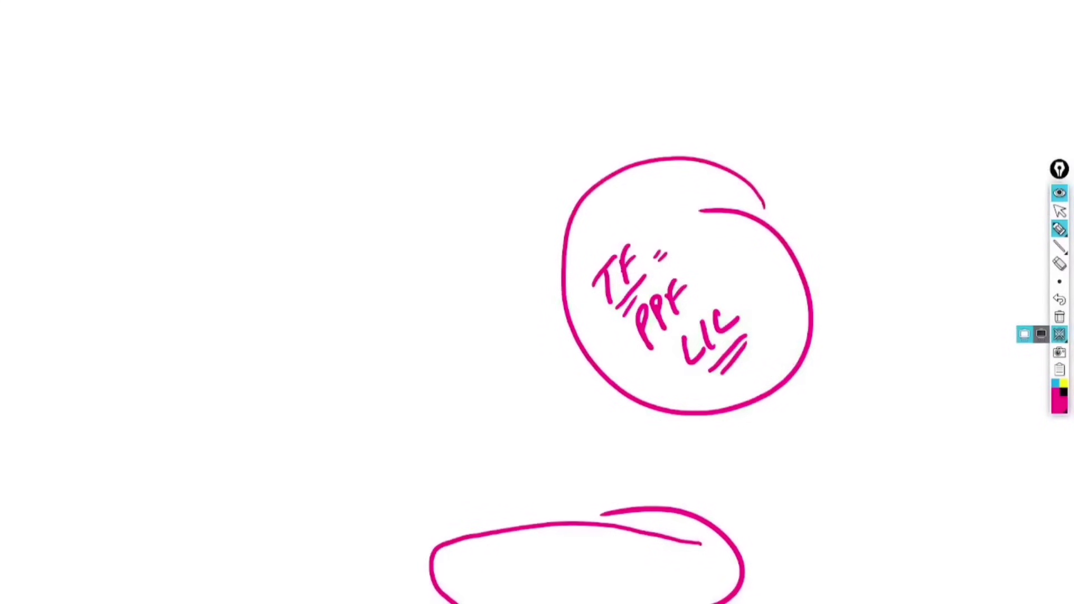
left_click(1059, 353)
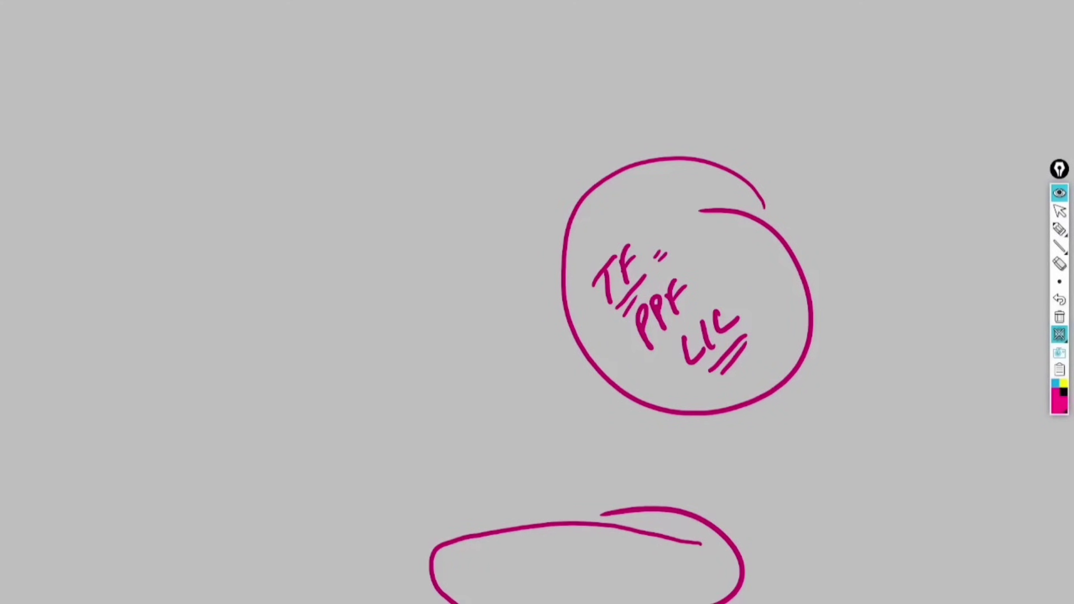
left_click(1060, 317)
left_click(1059, 334)
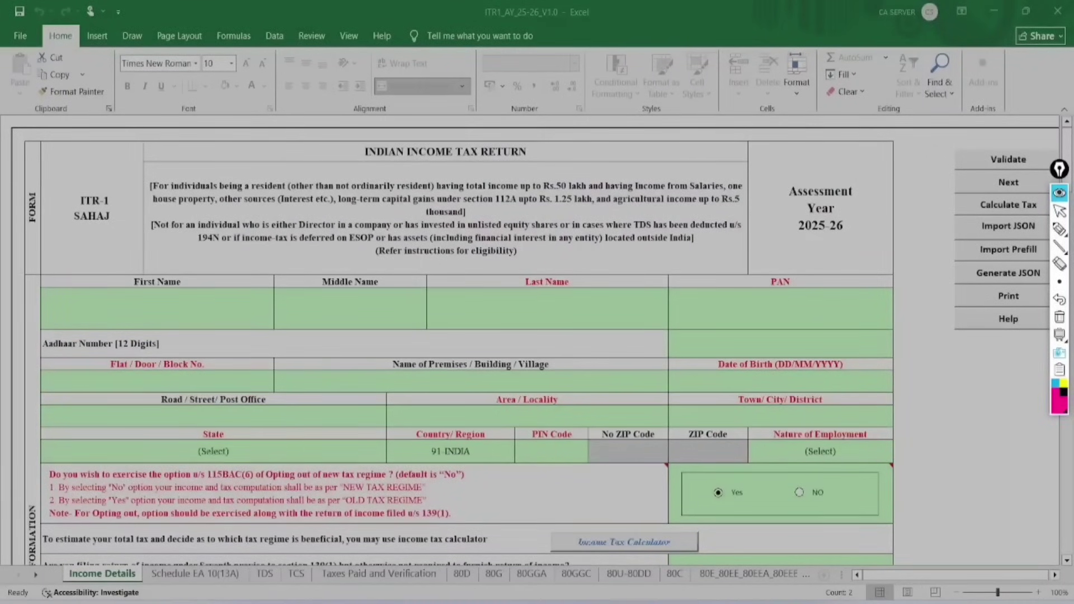
key("Escape")
Circle the name, PAN, date of birth and address fields, then erase the circles.
mouse_move(179, 236)
left_mouse_down()
mouse_move(140, 246)
mouse_move(204, 263)
mouse_move(201, 246)
left_mouse_up()
left_click_drag(345, 261, 412, 277)
mouse_move(592, 253)
left_mouse_down()
mouse_move(561, 245)
mouse_move(550, 259)
left_mouse_up()
mouse_move(787, 215)
left_mouse_down()
mouse_move(772, 290)
mouse_move(787, 244)
left_mouse_up()
mouse_move(802, 334)
left_mouse_down()
mouse_move(759, 315)
mouse_move(752, 324)
left_mouse_up()
mouse_move(162, 320)
left_mouse_down()
mouse_move(132, 324)
mouse_move(196, 339)
mouse_move(177, 360)
left_mouse_up()
mouse_move(538, 347)
left_mouse_down()
mouse_move(474, 311)
mouse_move(509, 339)
mouse_move(482, 358)
left_mouse_up()
mouse_move(849, 400)
left_mouse_down()
mouse_move(833, 373)
mouse_move(800, 365)
left_mouse_up()
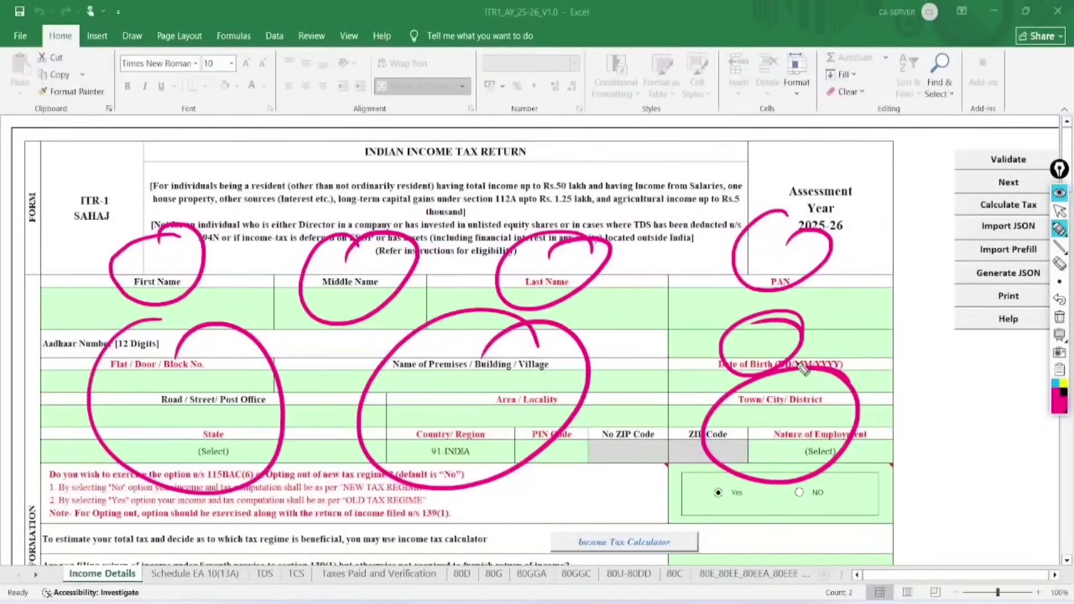
left_click(1059, 317)
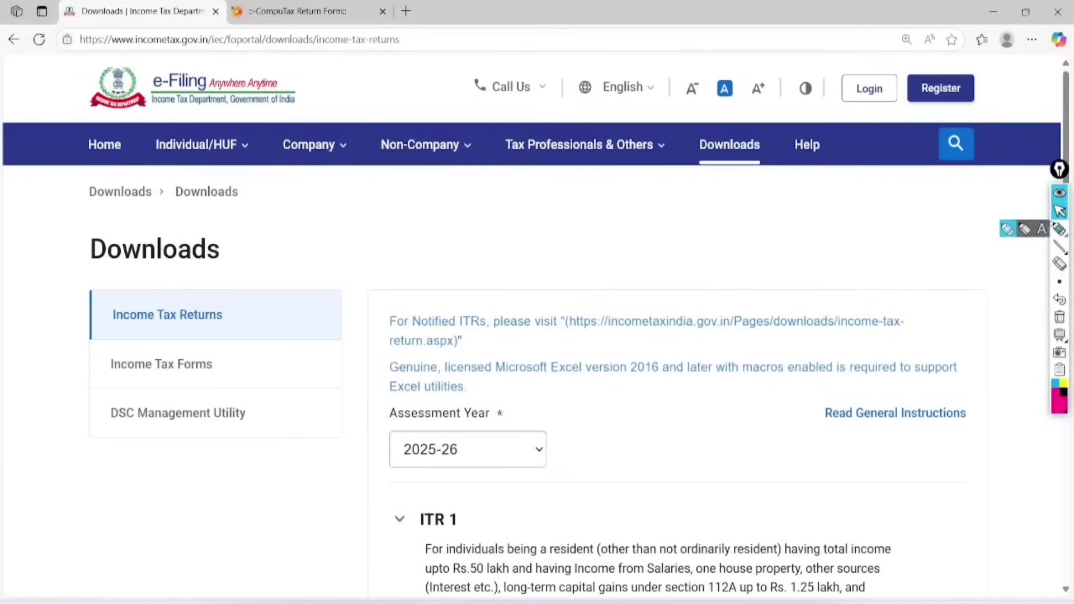
Highlight the portal's Login link, open the login page, and clear the ink.
left_click(1059, 229)
mouse_move(897, 46)
left_mouse_down()
mouse_move(866, 45)
mouse_move(904, 56)
mouse_move(870, 52)
left_mouse_up()
left_click(1059, 211)
left_click(869, 88)
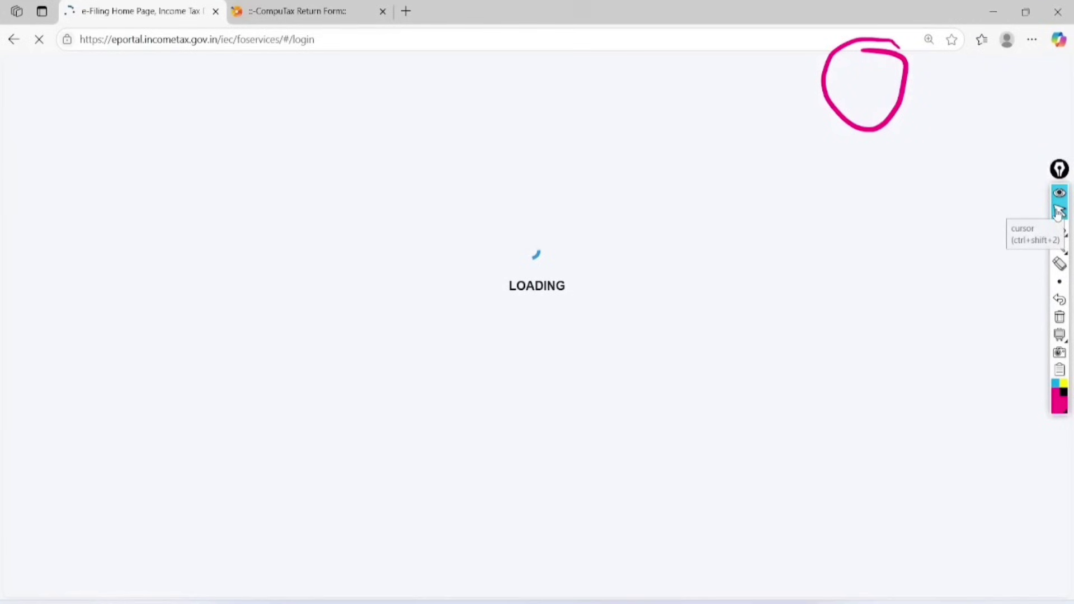
left_click(1059, 229)
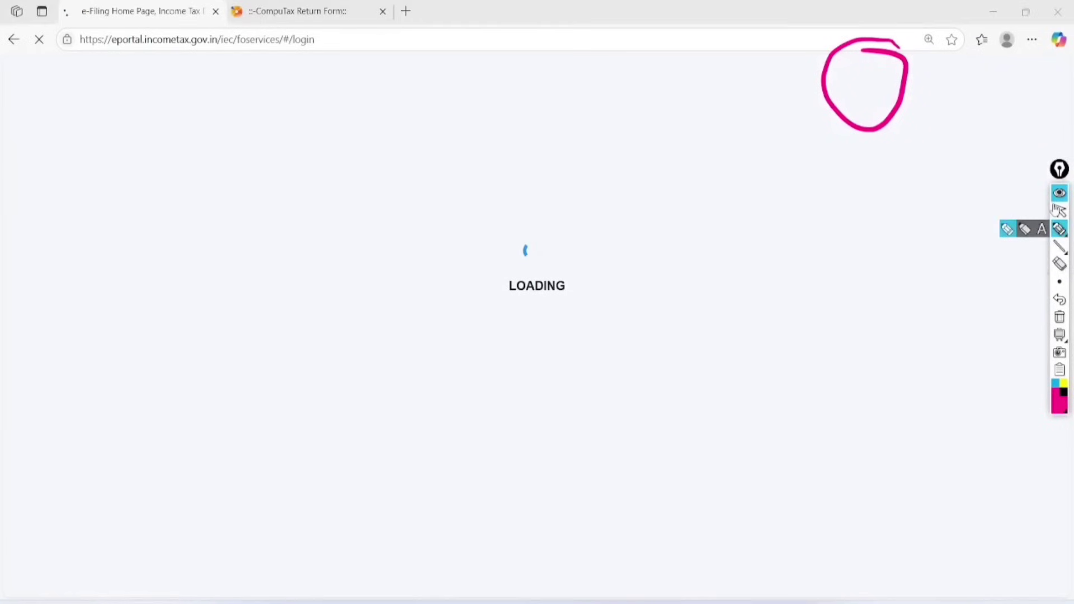
left_click(1056, 314)
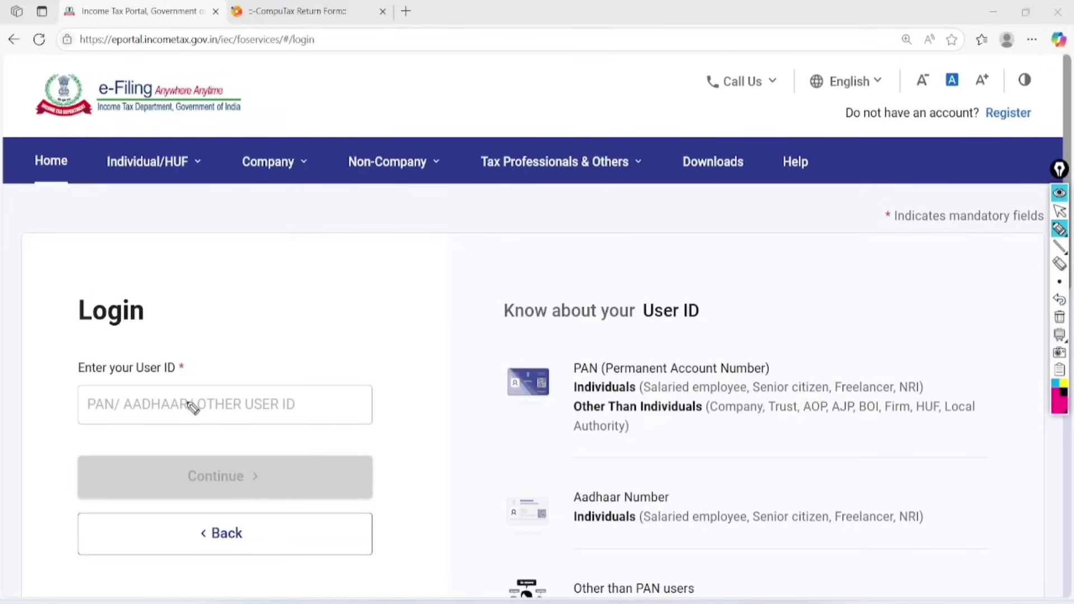
left_click(1059, 211)
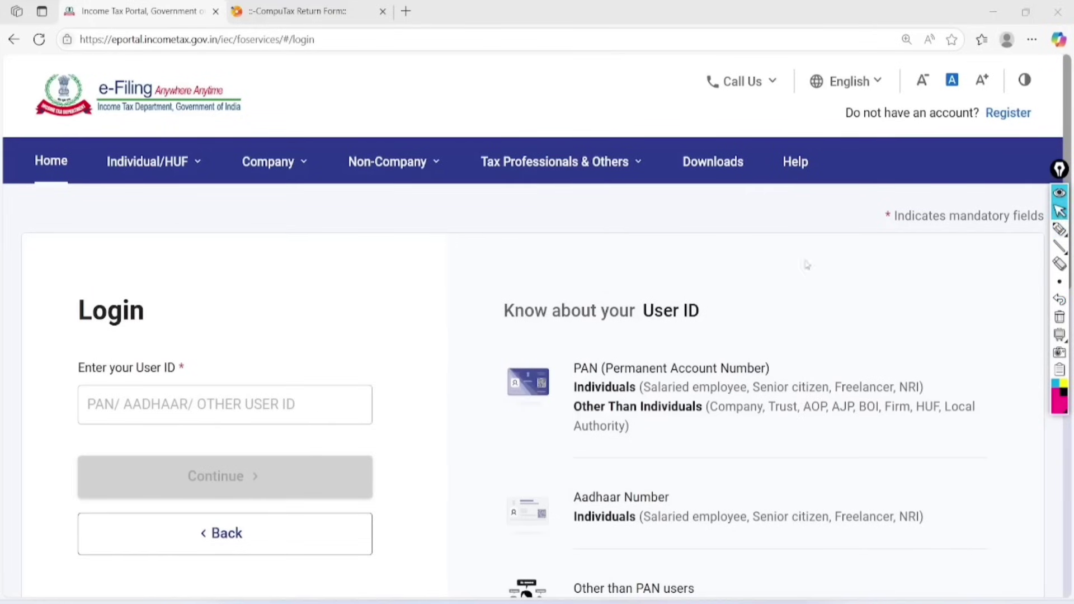
Enter the user ID, confirm the secure access message, and log in with the account password.
left_click(218, 410)
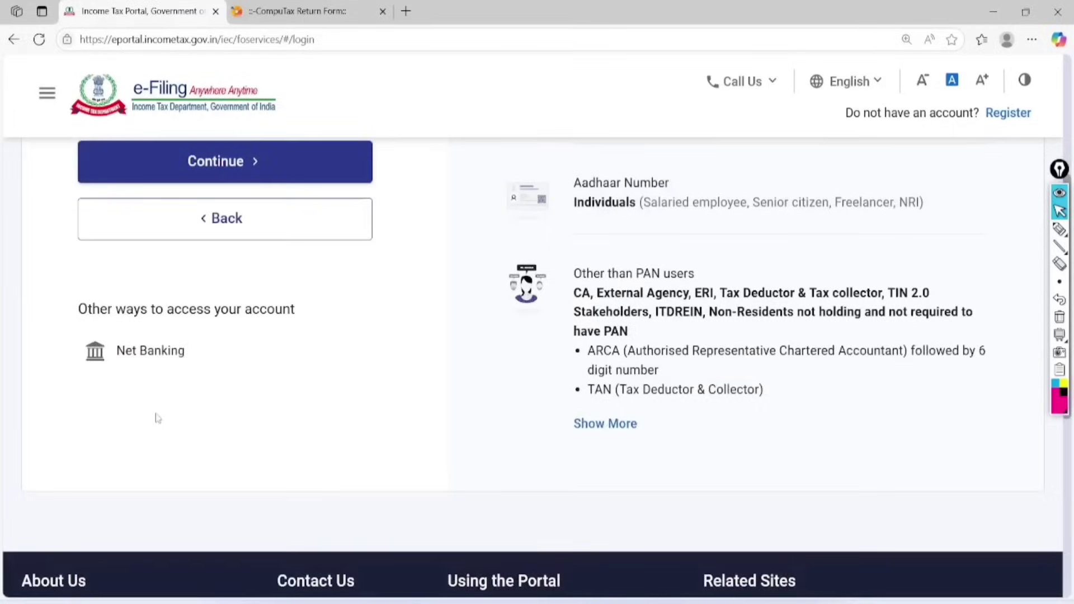
left_click(178, 161)
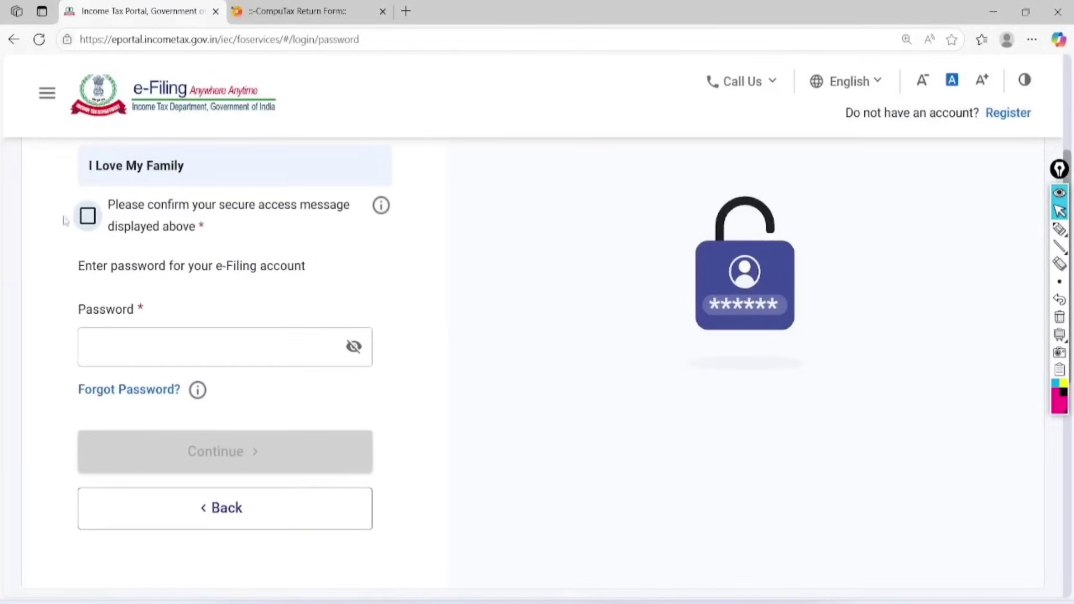
left_click(87, 216)
left_click(140, 336)
type("••••••")
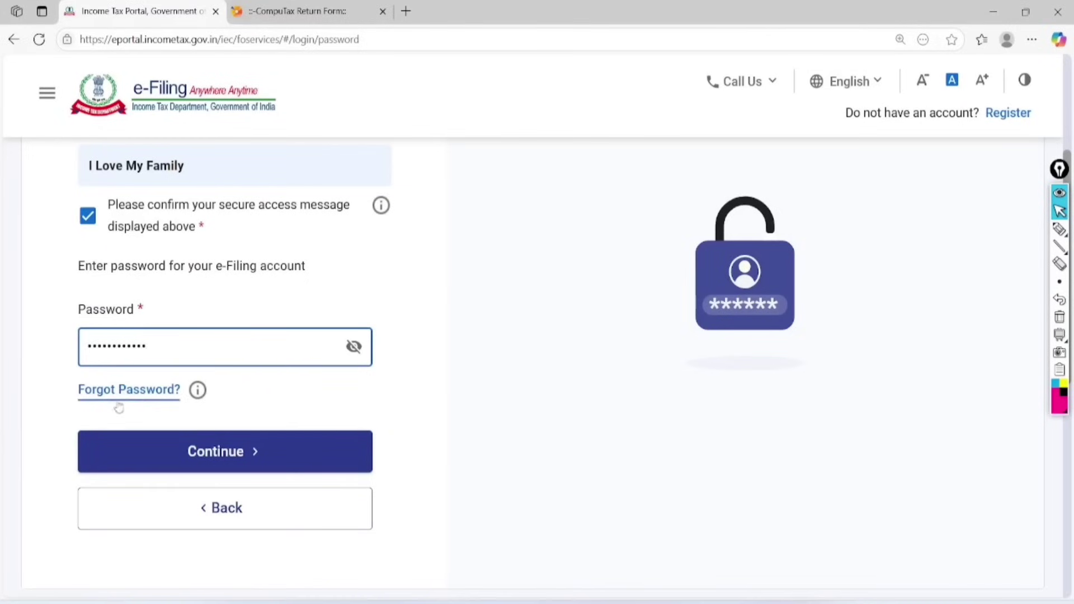
left_click(216, 452)
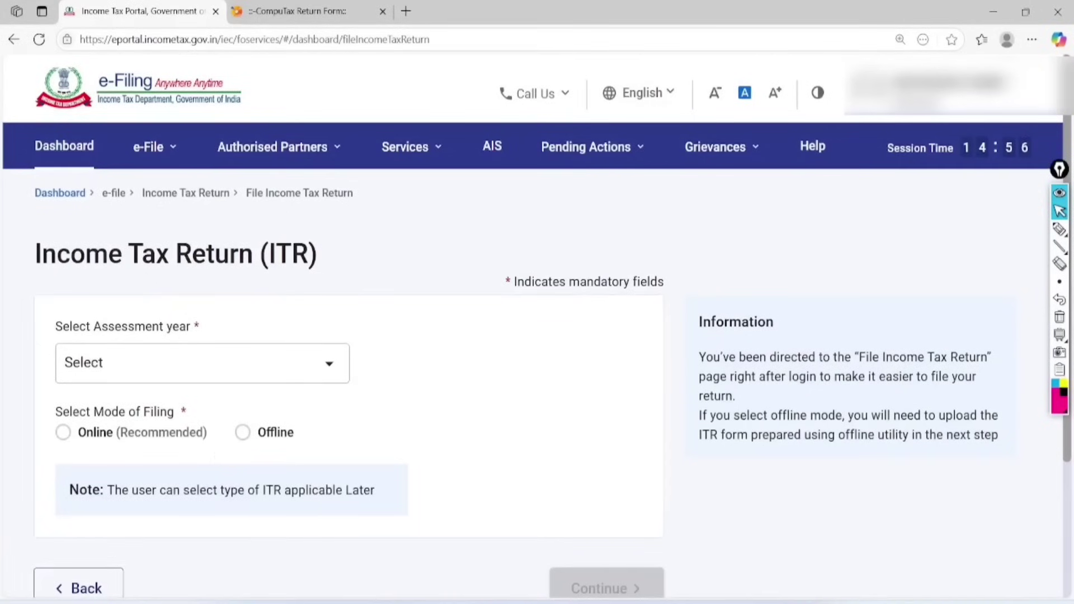
Circle AIS in the portal menu, then open AIS and proceed to the Compliance Portal.
left_click(1060, 230)
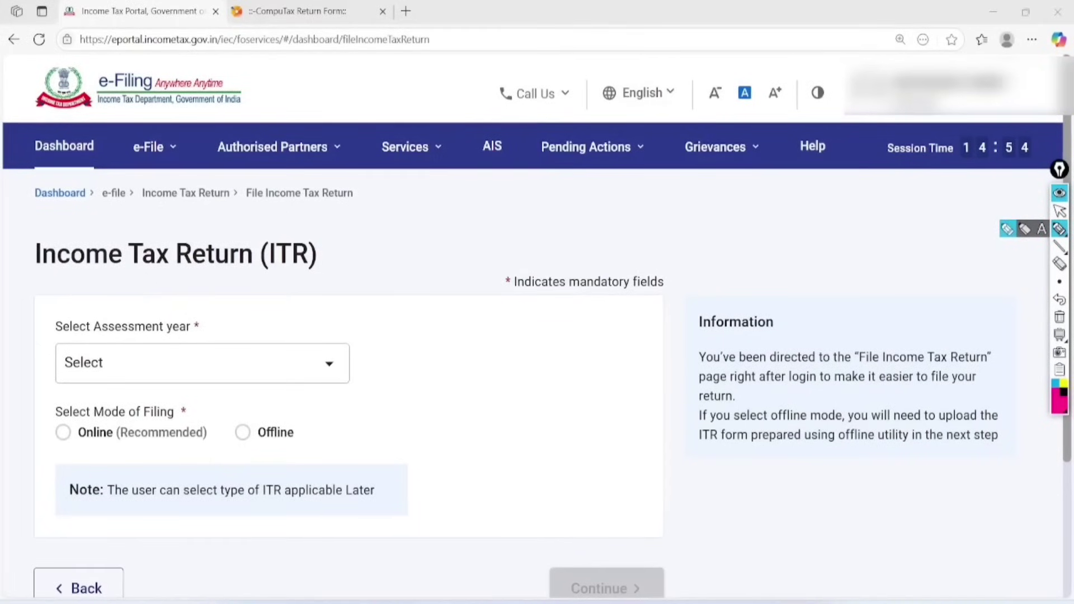
mouse_move(517, 112)
left_mouse_down()
mouse_move(500, 115)
mouse_move(525, 168)
mouse_move(506, 109)
left_mouse_up()
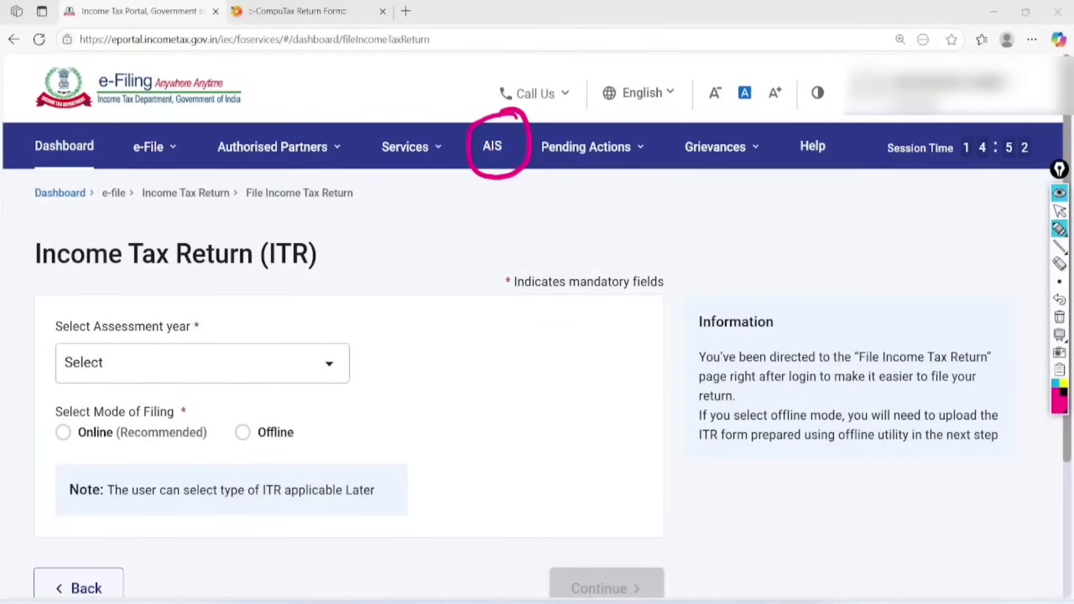
left_click(1059, 212)
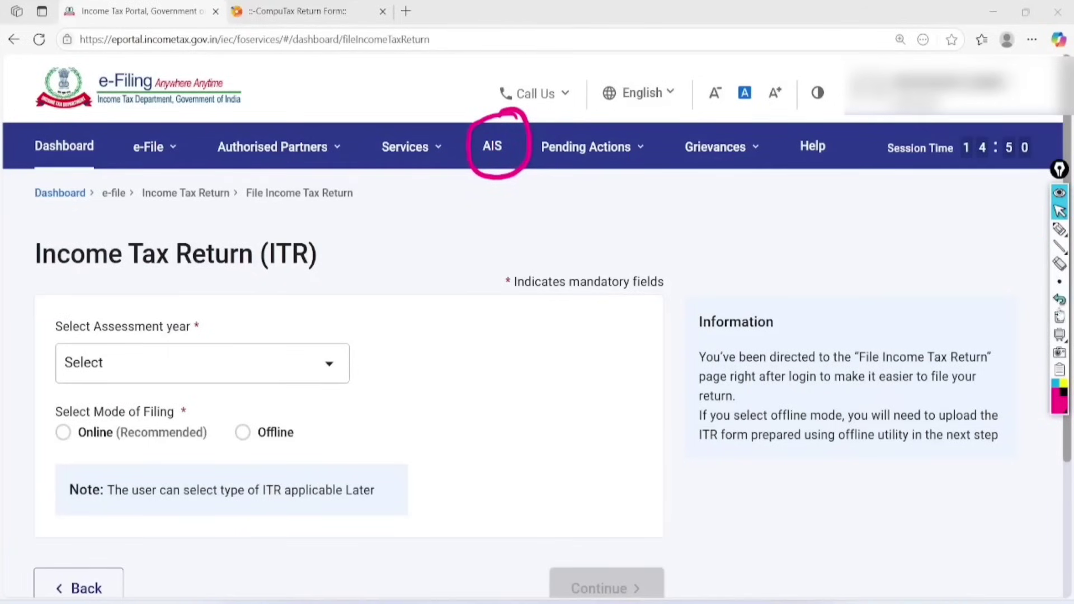
left_click(1059, 317)
left_click(492, 146)
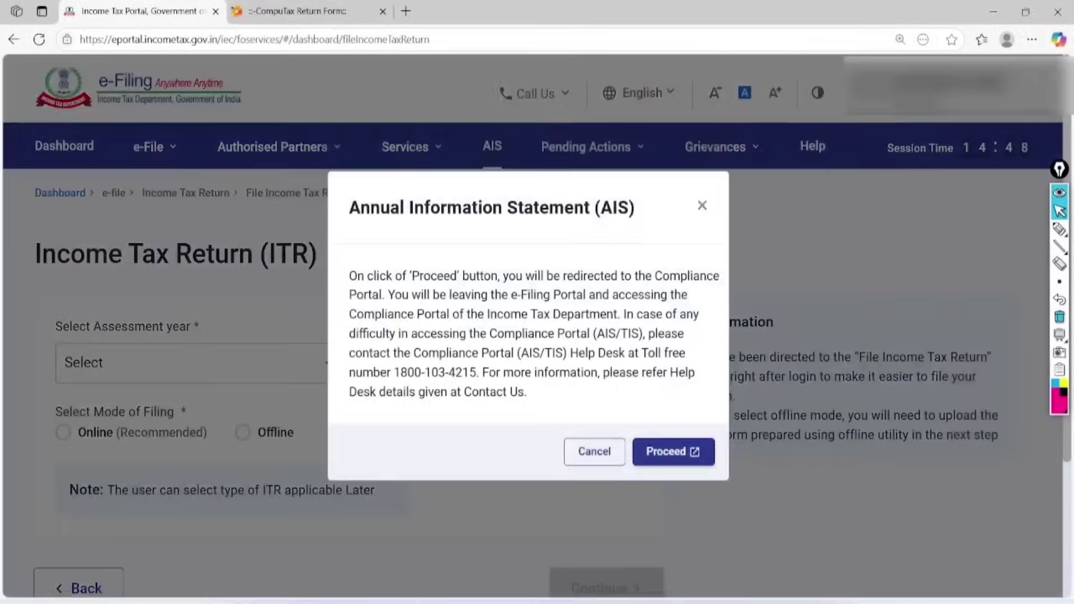
left_click(674, 452)
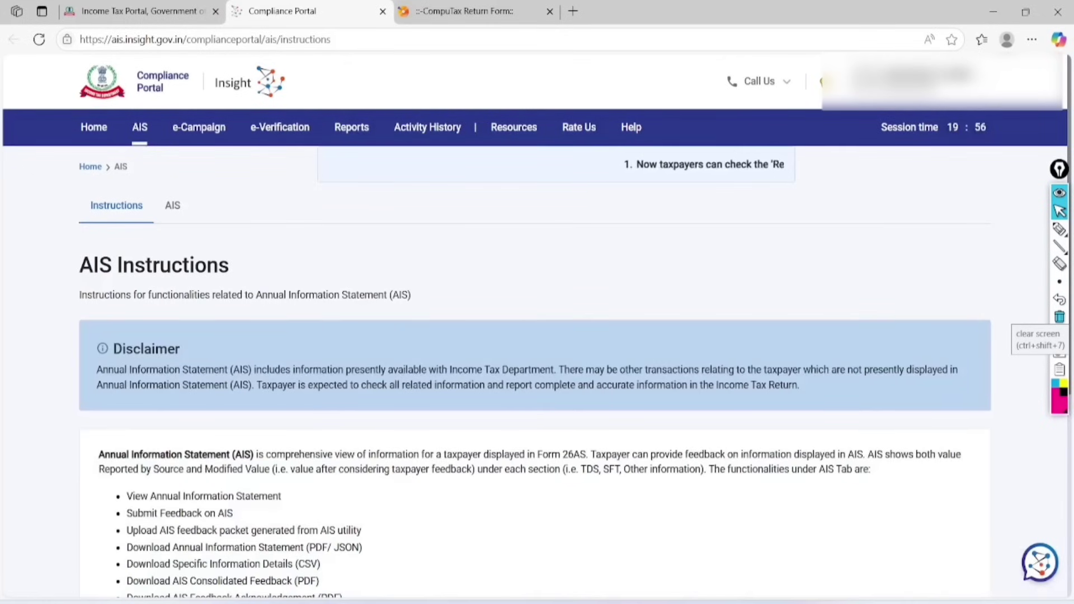
Open the AIS section and keep F.Y. 2024-25 as the financial year.
left_click(1059, 229)
mouse_move(191, 176)
left_mouse_down()
mouse_move(162, 227)
mouse_move(151, 205)
left_mouse_up()
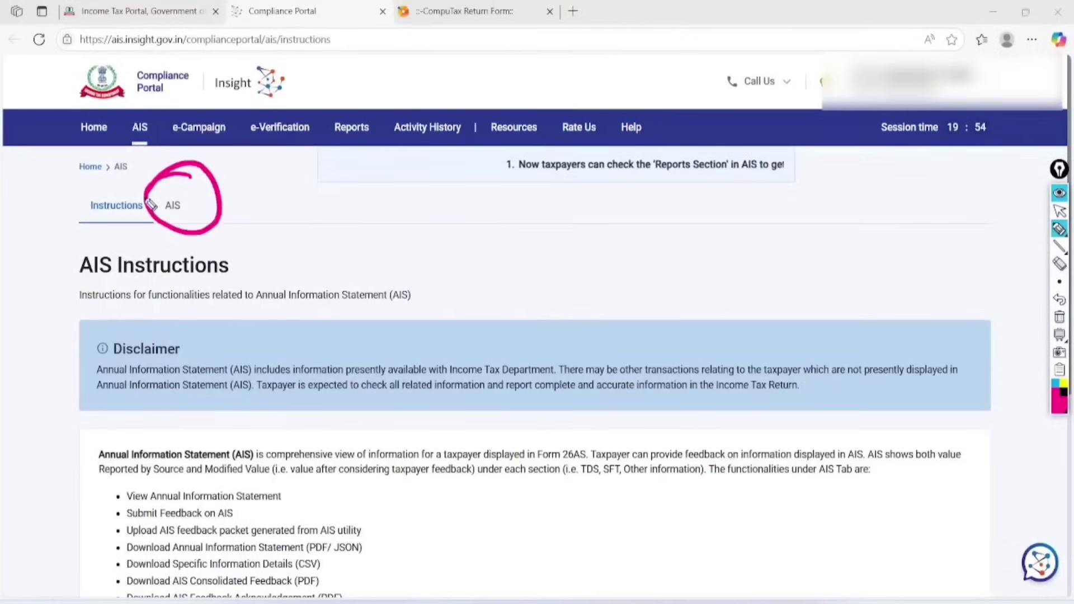
left_click(1059, 211)
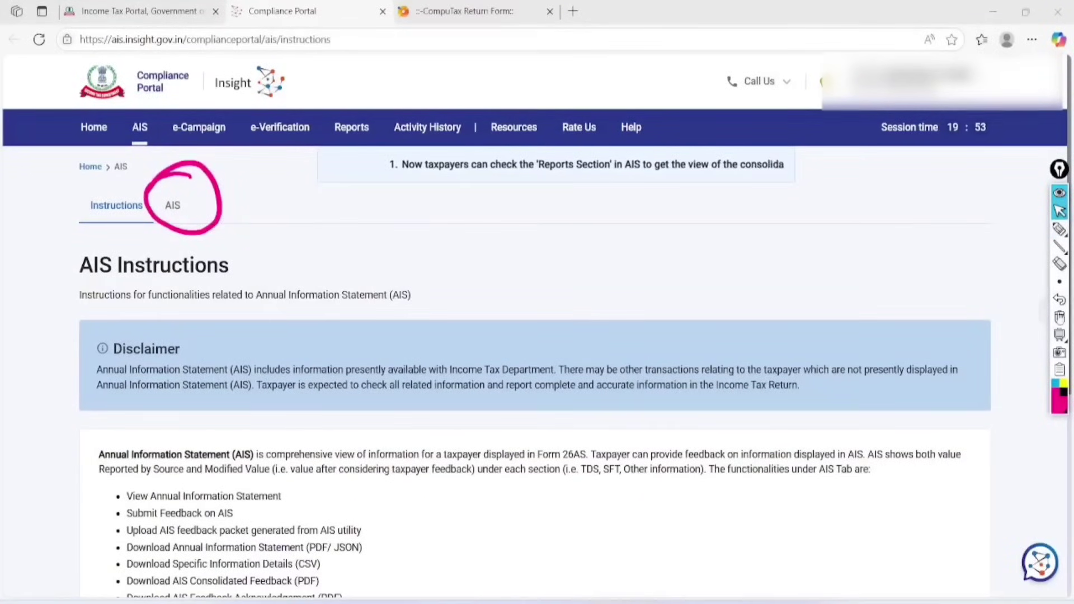
left_click(1060, 316)
left_click(172, 205)
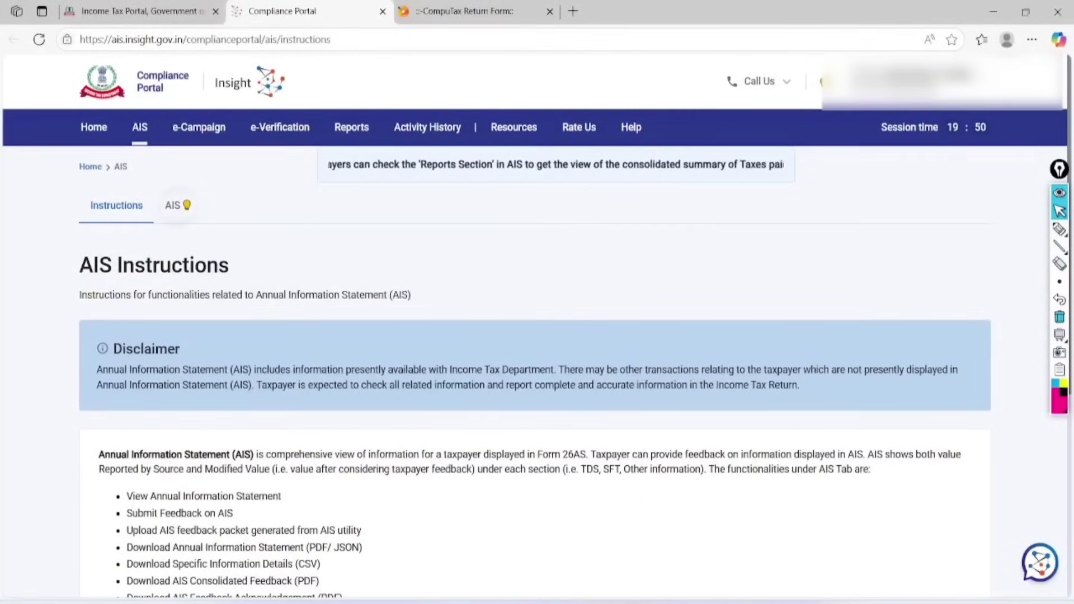
mouse_move(187, 205)
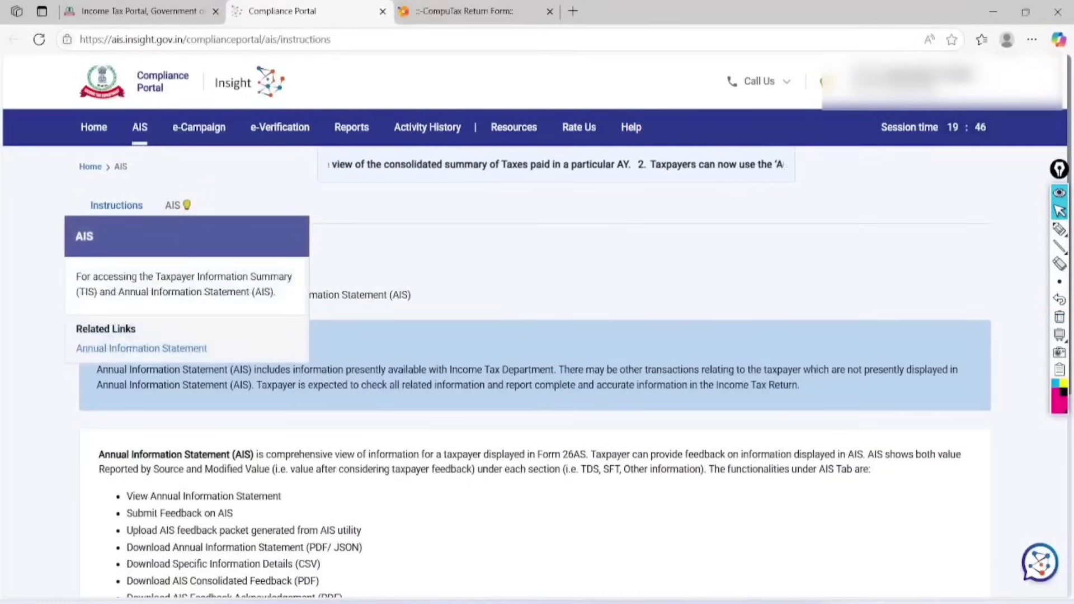
left_click(173, 205)
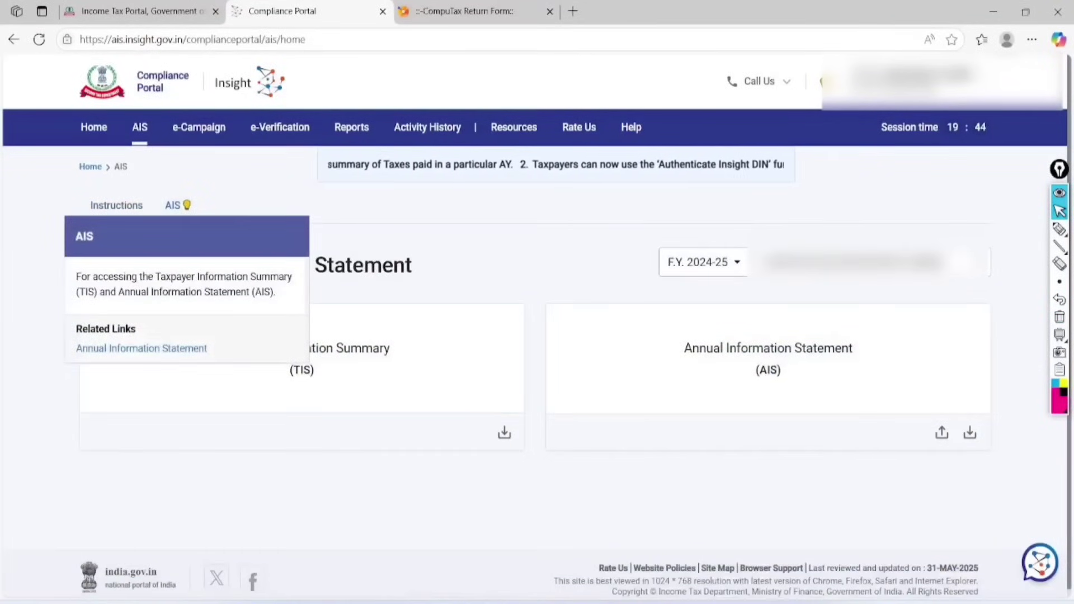
left_click(704, 263)
left_click(707, 300)
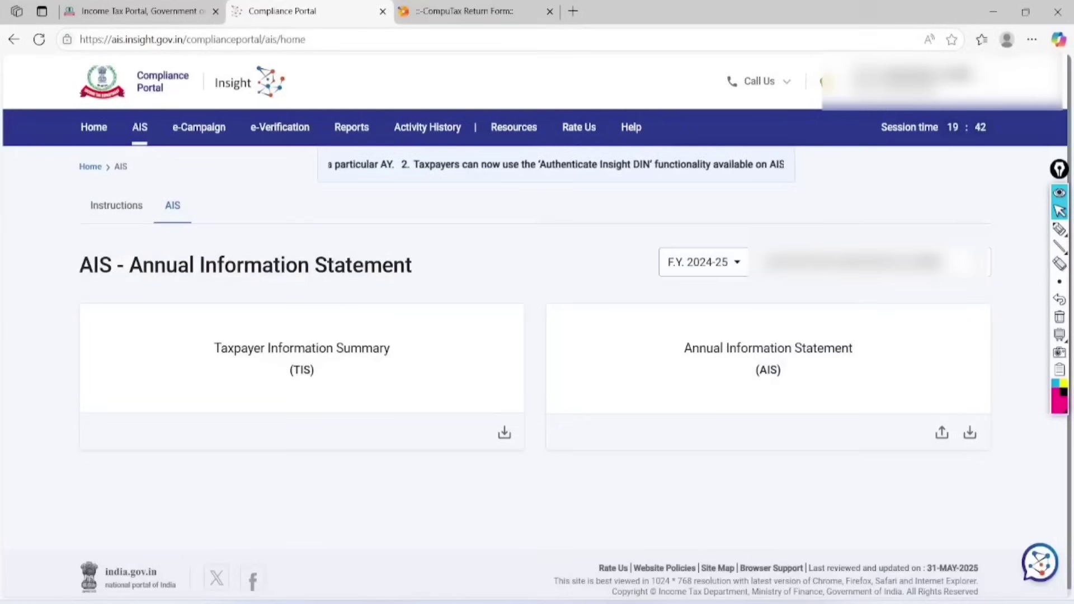
Open the Taxpayer Information Summary and mark savings interest 847 and foreign remittance 13,18,776.
left_click(308, 369)
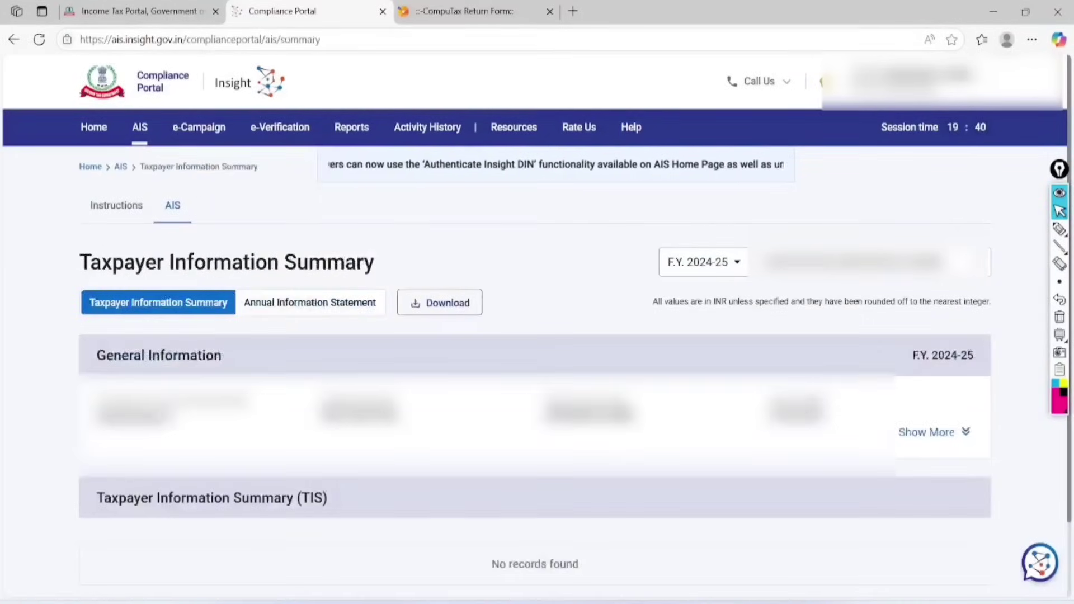
scroll(534, 358, "down", 1)
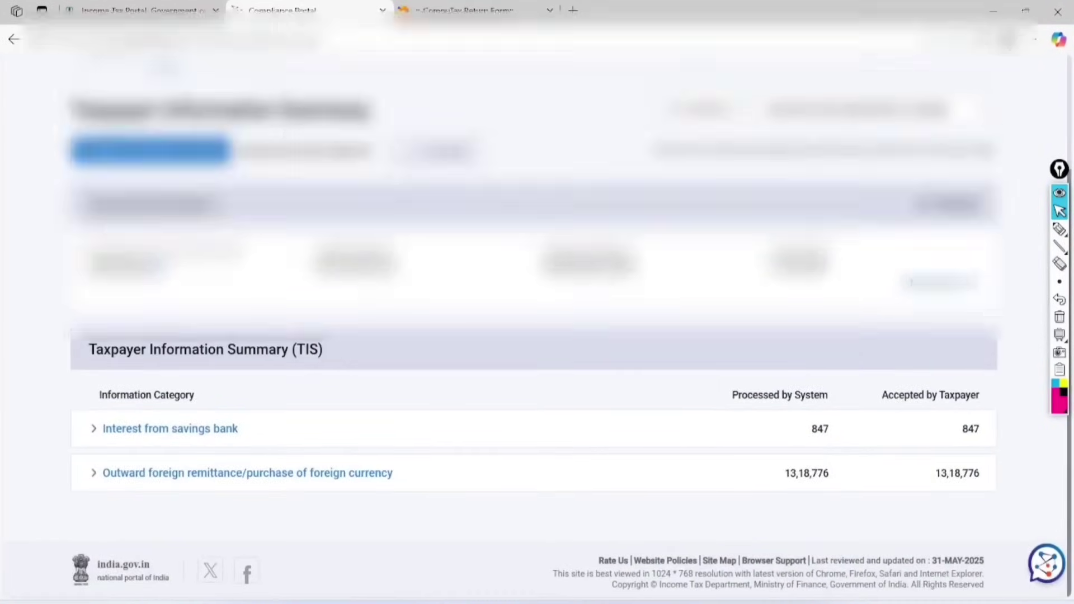
scroll(534, 357, "up", 1)
left_click(1059, 228)
left_click_drag(227, 392, 377, 368)
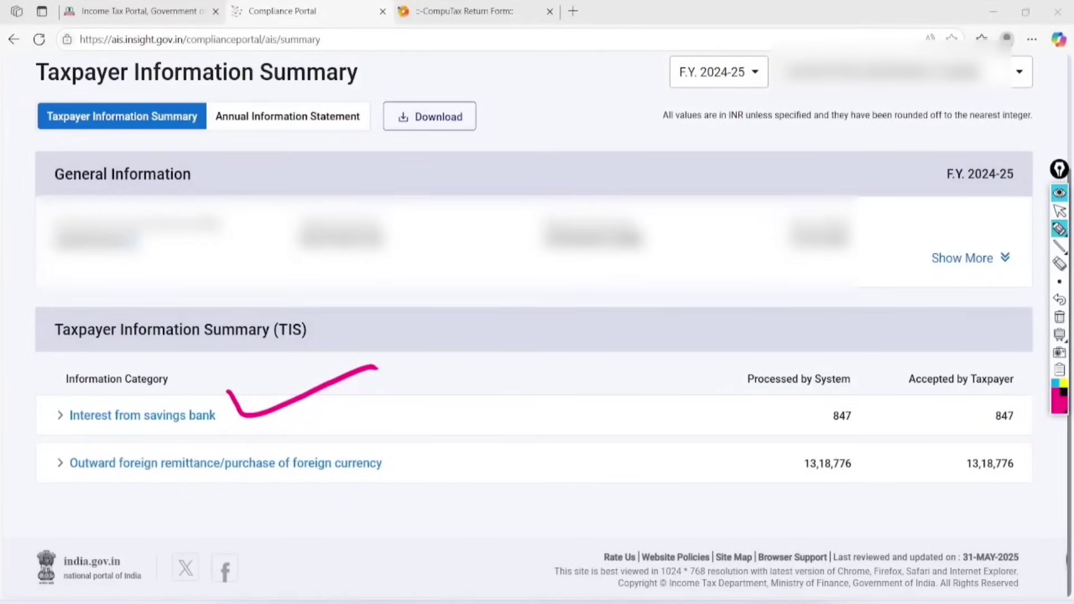
left_click_drag(395, 446, 498, 441)
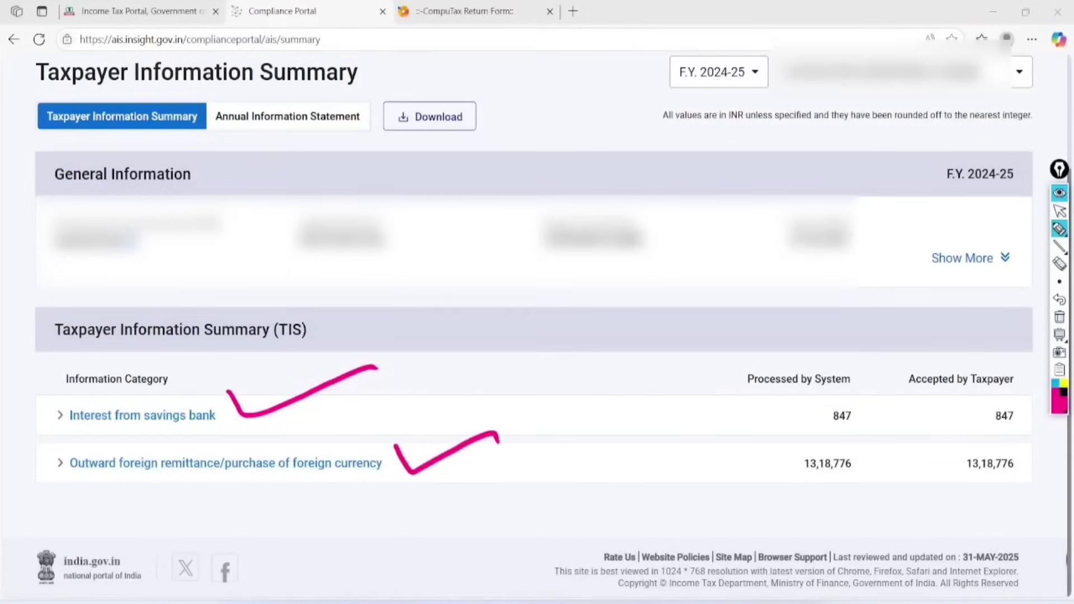
mouse_move(862, 440)
left_mouse_down()
mouse_move(789, 456)
mouse_move(886, 470)
mouse_move(864, 443)
left_mouse_up()
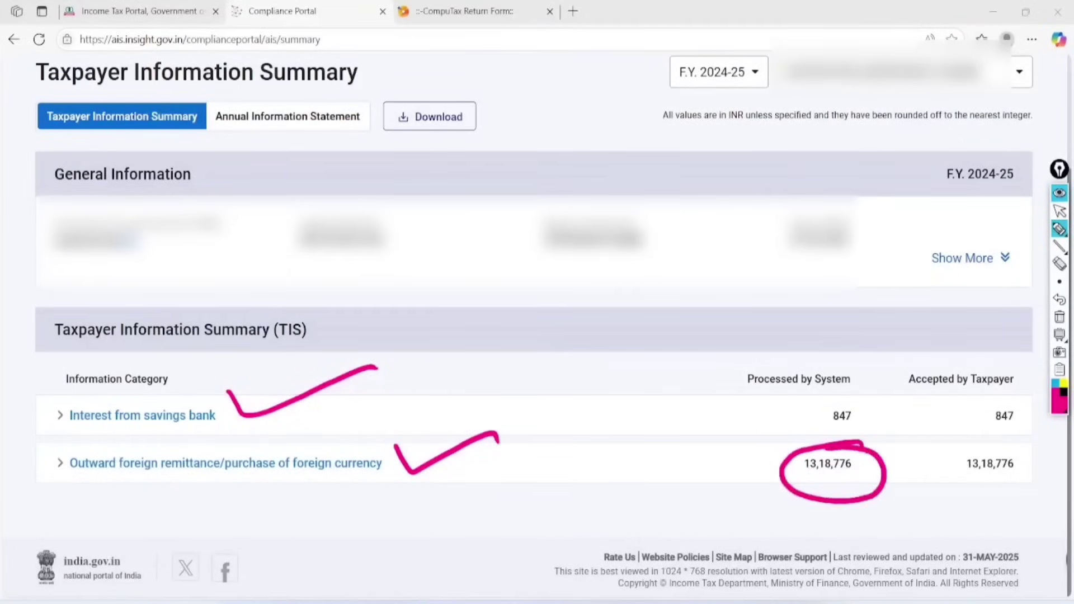
mouse_move(861, 378)
left_mouse_down()
mouse_move(836, 446)
mouse_move(775, 386)
left_mouse_up()
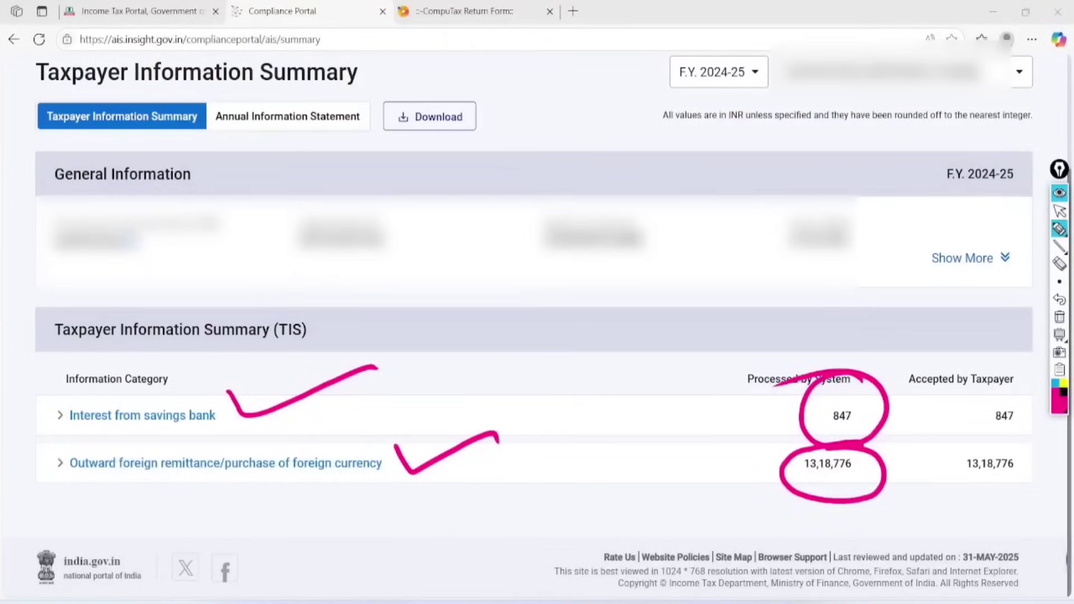
left_click(1060, 316)
left_click(1059, 211)
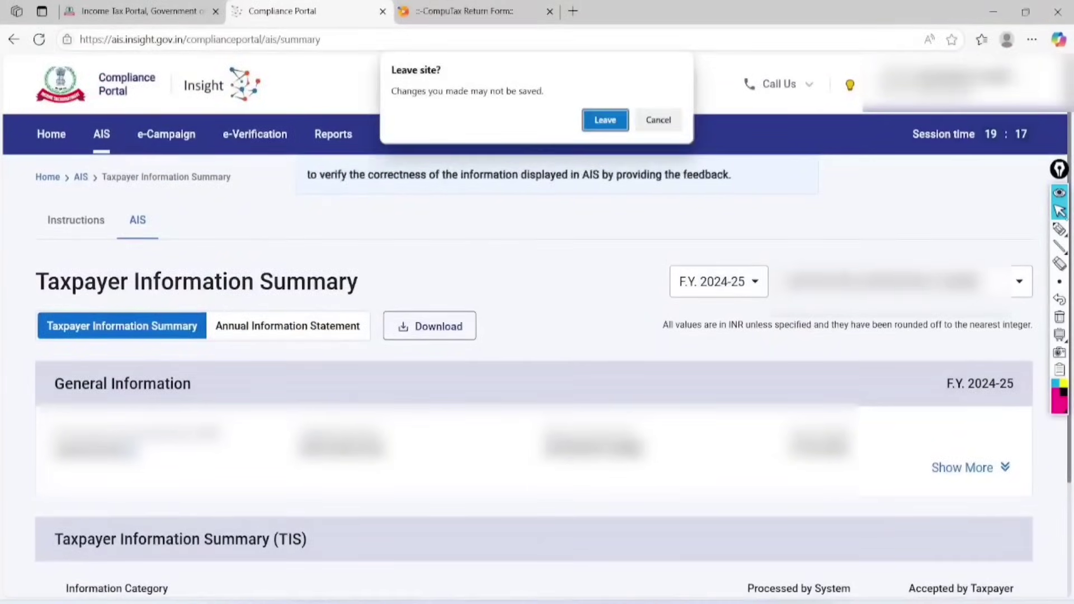
From the e-Filing portal, launch View Form 26AS under e-File > Income Tax Returns and accept the disclaimer.
left_click(604, 121)
left_click(142, 11)
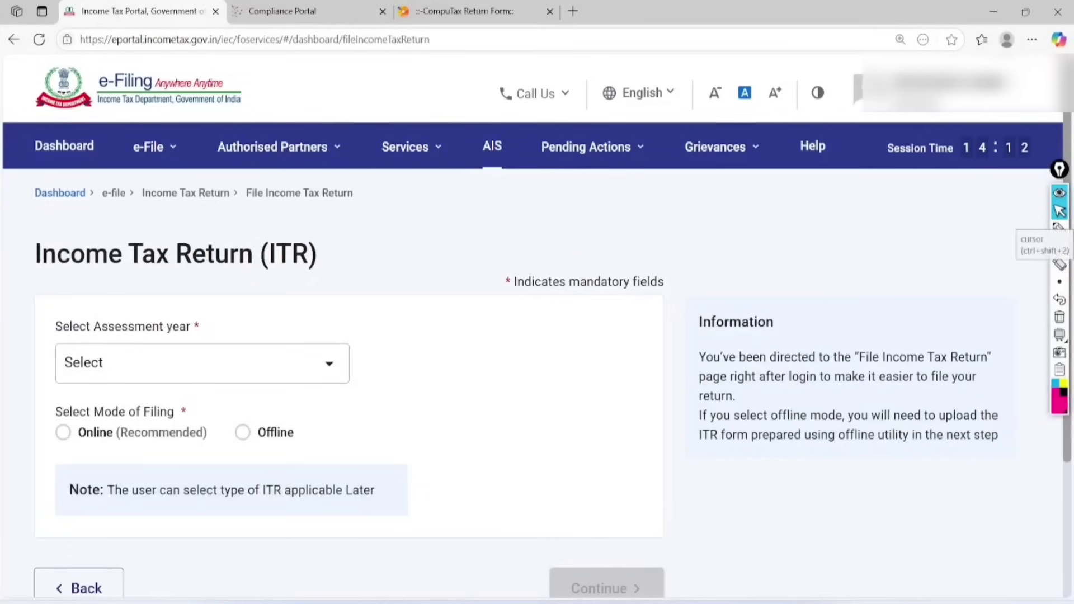
left_click(154, 147)
left_click(204, 193)
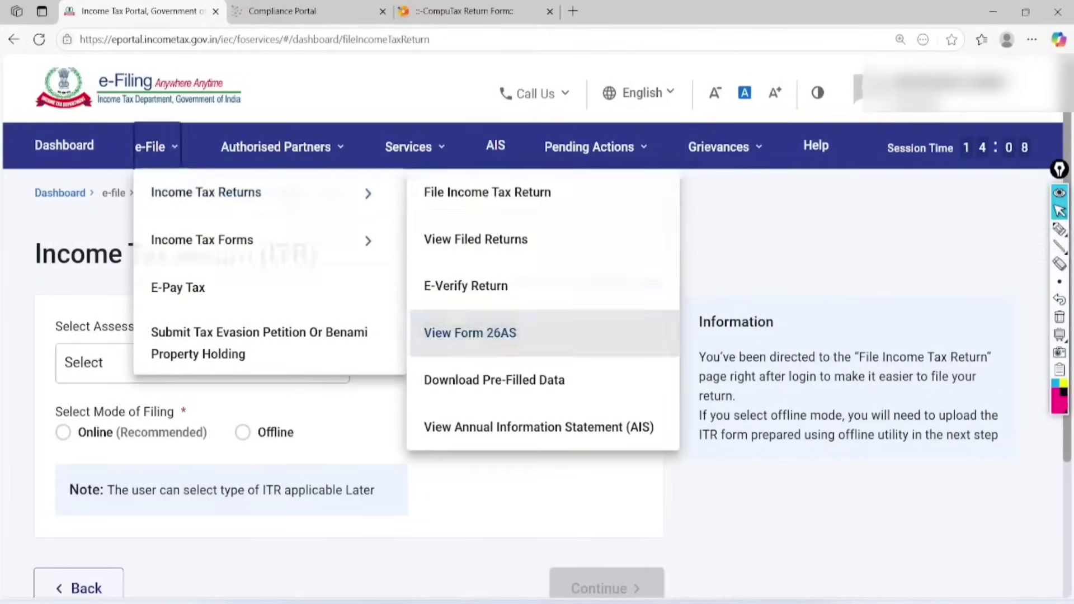
left_click(470, 333)
left_click(719, 490)
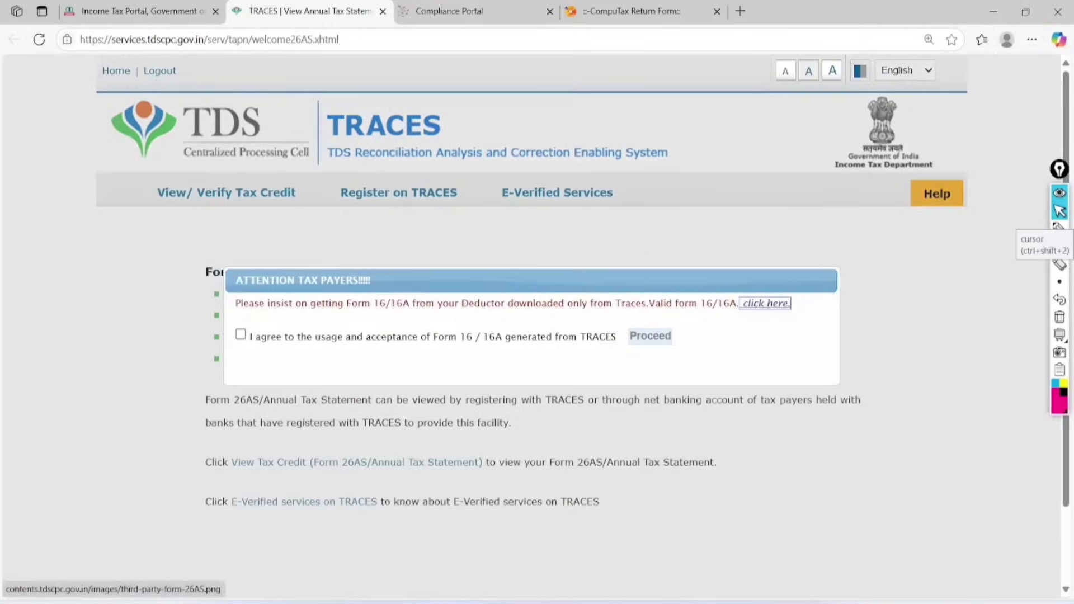
On TRACES, accept the terms and view the Form 26AS statement for AY 2025-26 as HTML.
left_click(240, 334)
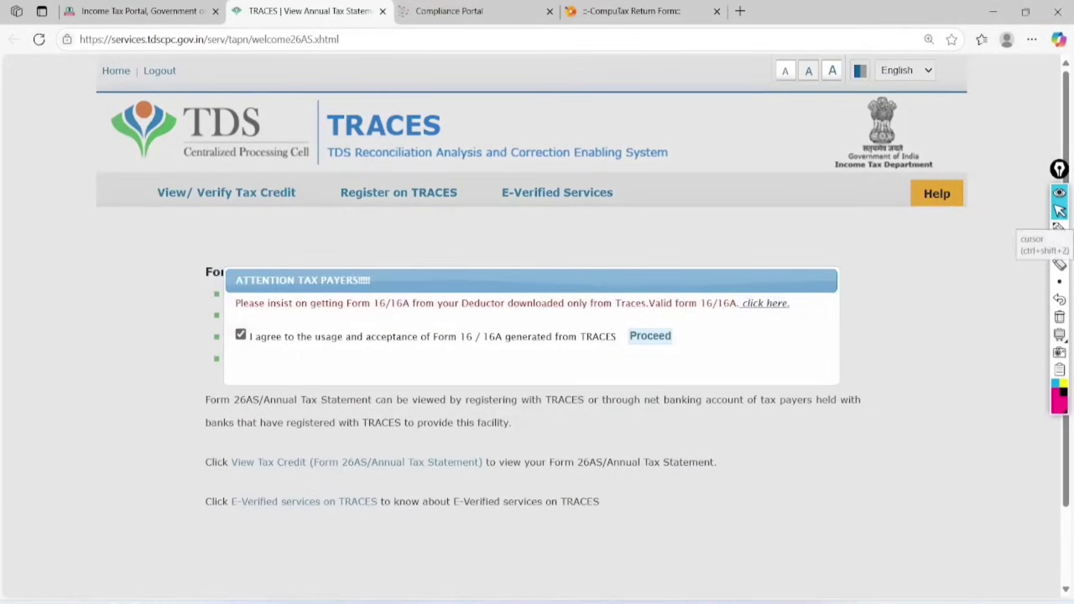
left_click(650, 336)
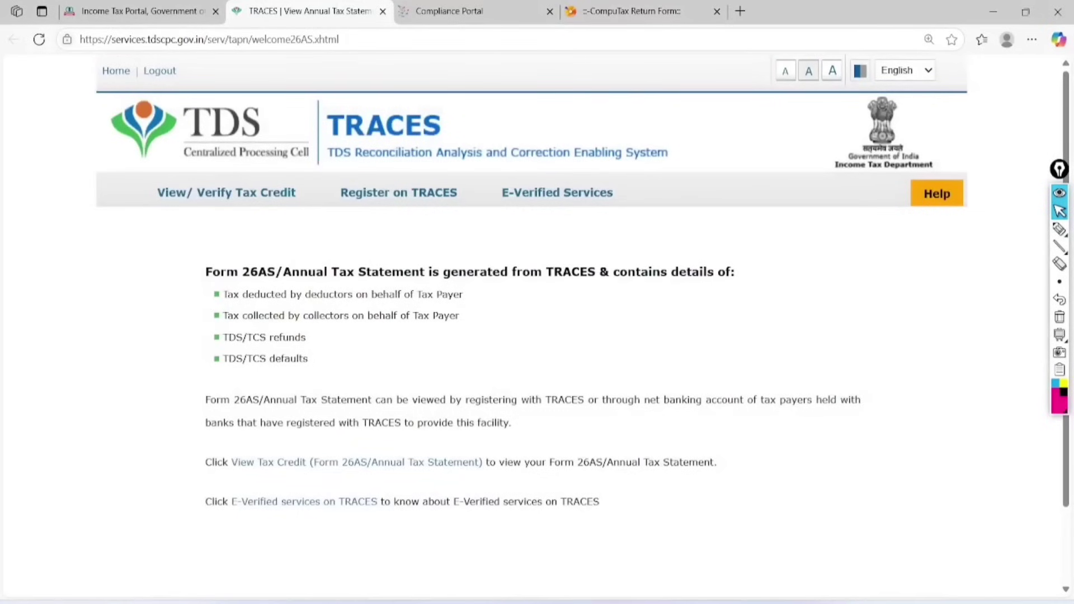
left_click(356, 462)
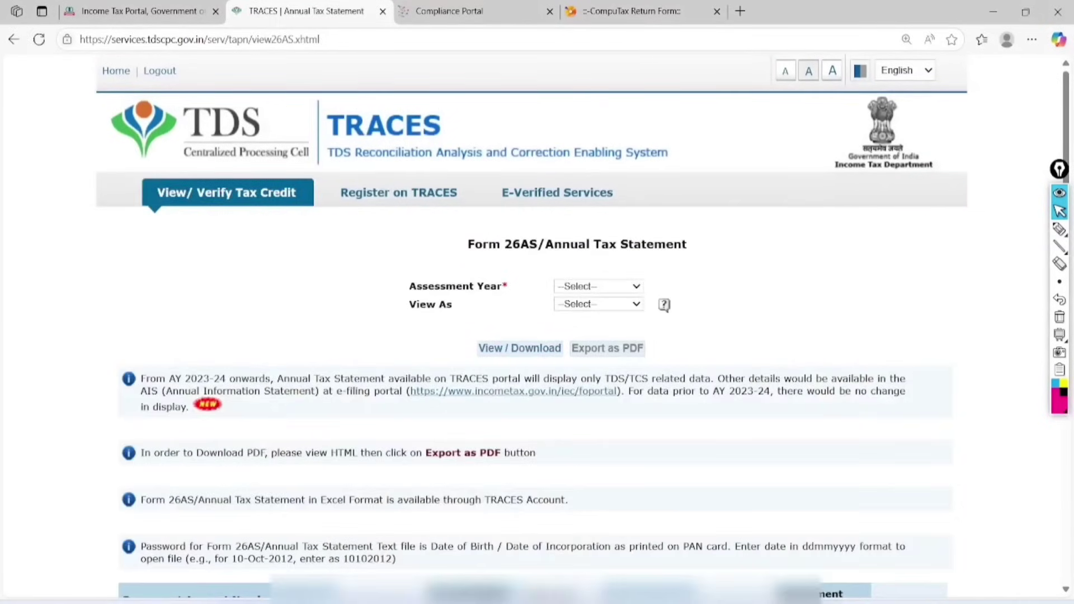
left_click(597, 286)
left_click(582, 338)
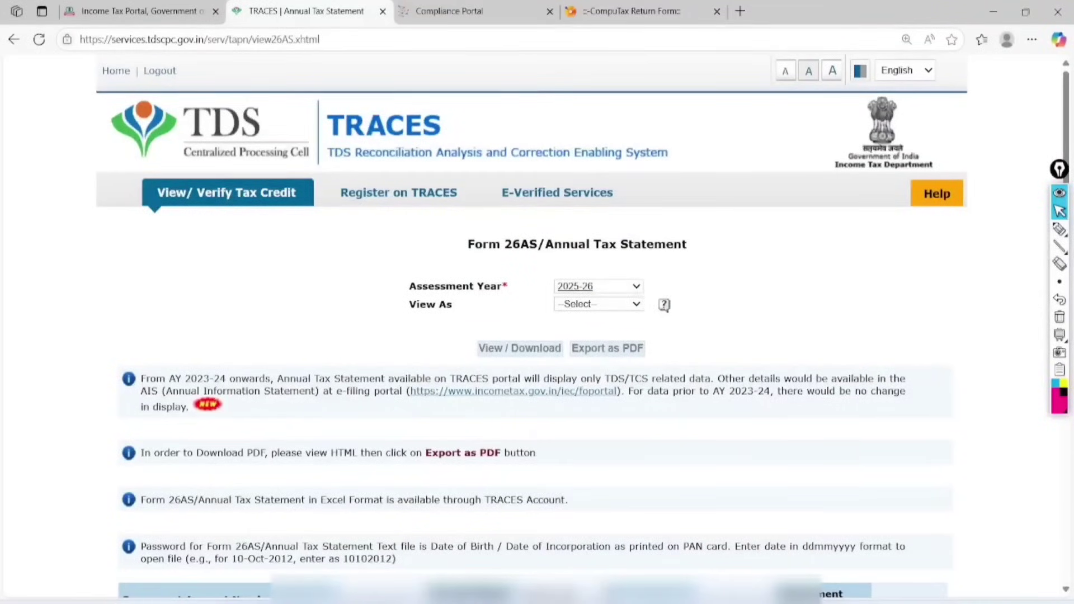
left_click(597, 304)
left_click(582, 327)
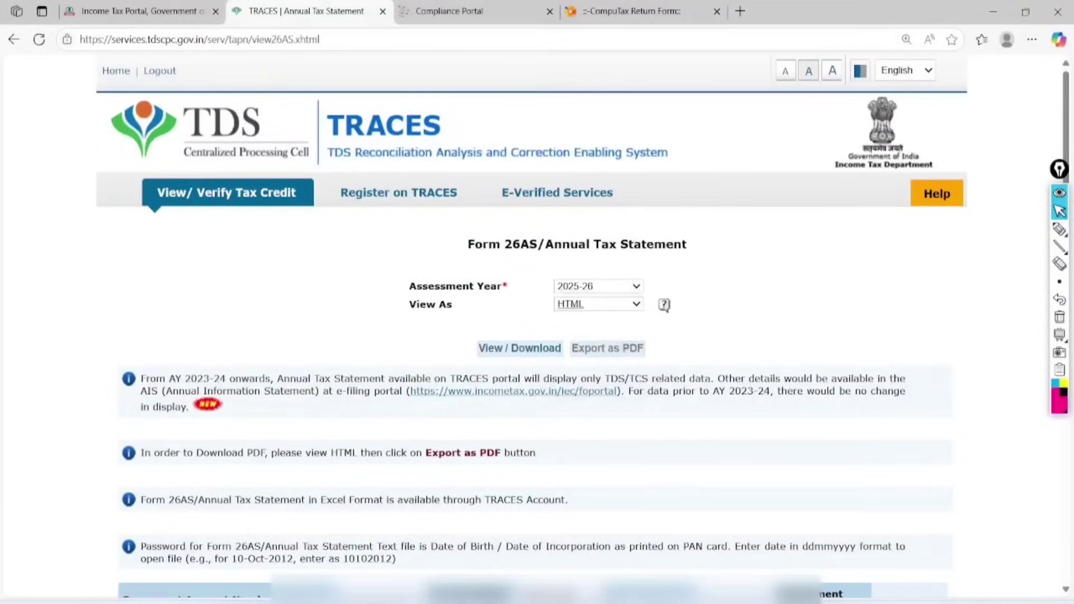
left_click(519, 348)
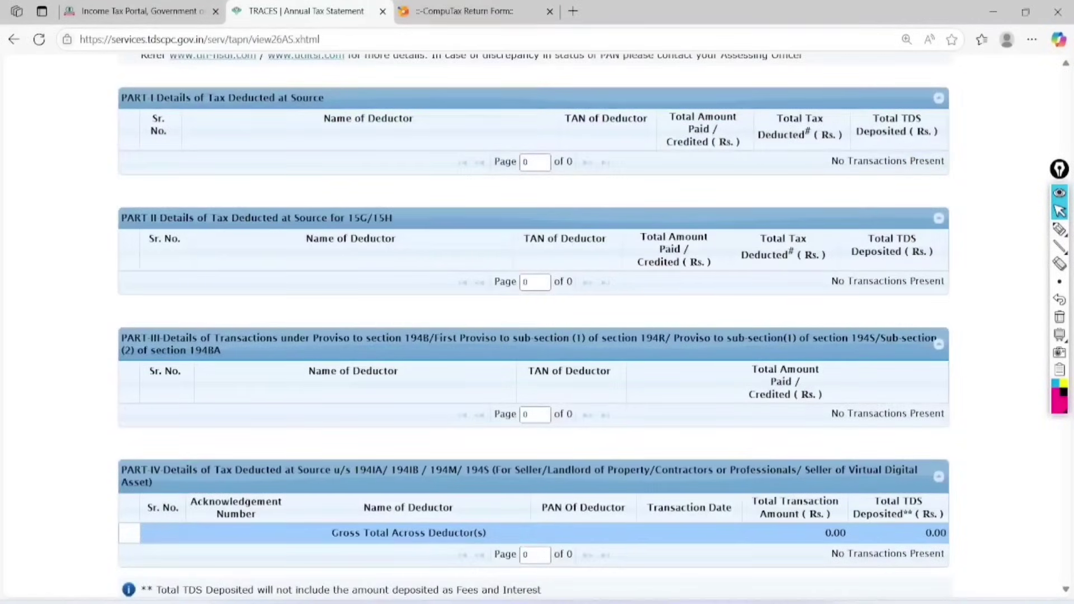
Highlight Parts I to IV of Form 26AS as checked, then clear the marks.
left_click(1060, 229)
mouse_move(59, 107)
left_mouse_down()
mouse_move(70, 127)
mouse_move(226, 100)
left_mouse_up()
mouse_move(66, 216)
left_mouse_down()
mouse_move(78, 259)
mouse_move(239, 203)
left_mouse_up()
mouse_move(64, 349)
left_mouse_down()
mouse_move(81, 385)
mouse_move(262, 343)
left_mouse_up()
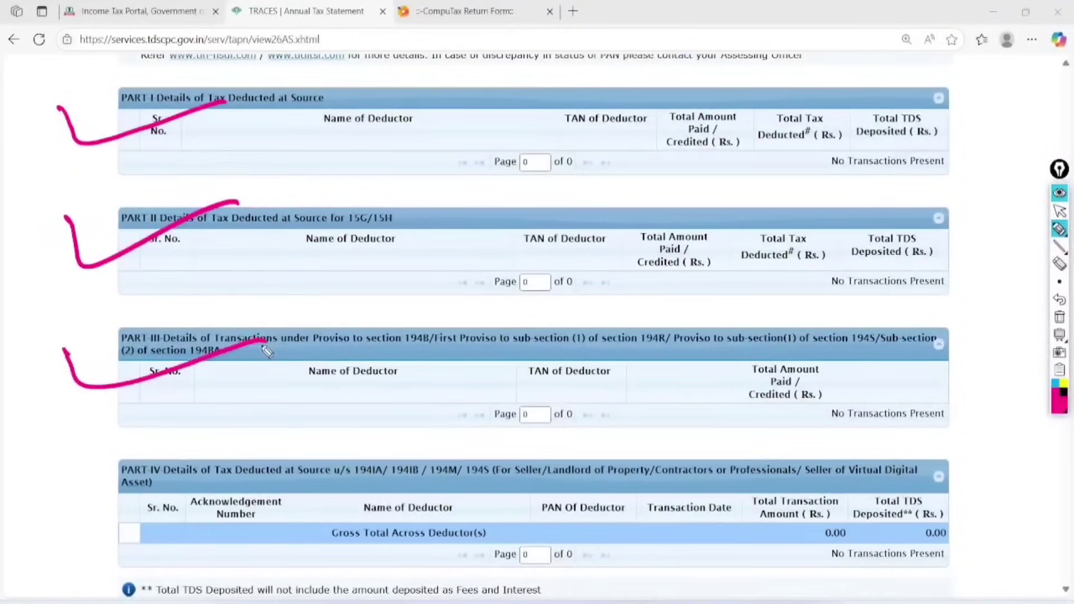
left_click_drag(79, 485, 290, 462)
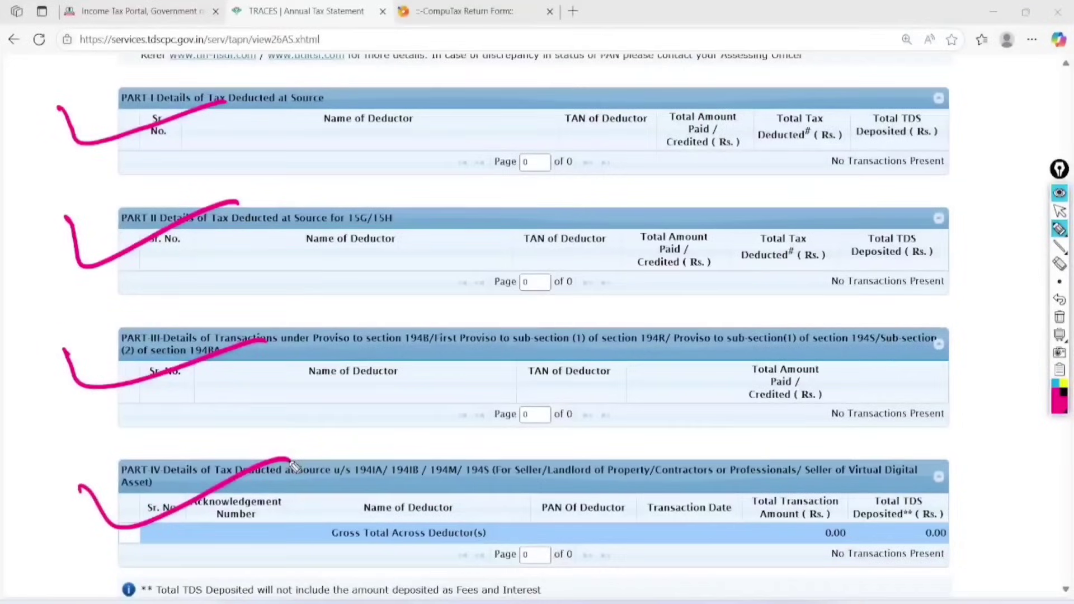
left_click(1059, 317)
left_click(1059, 211)
scroll(537, 336, "down", 5)
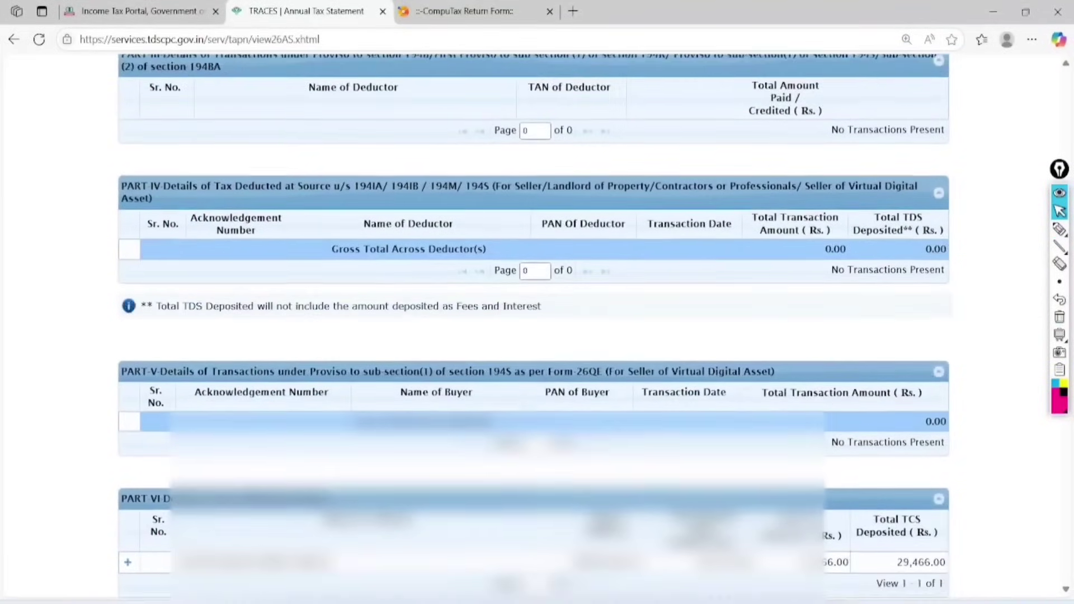
scroll(533, 336, "down", 3)
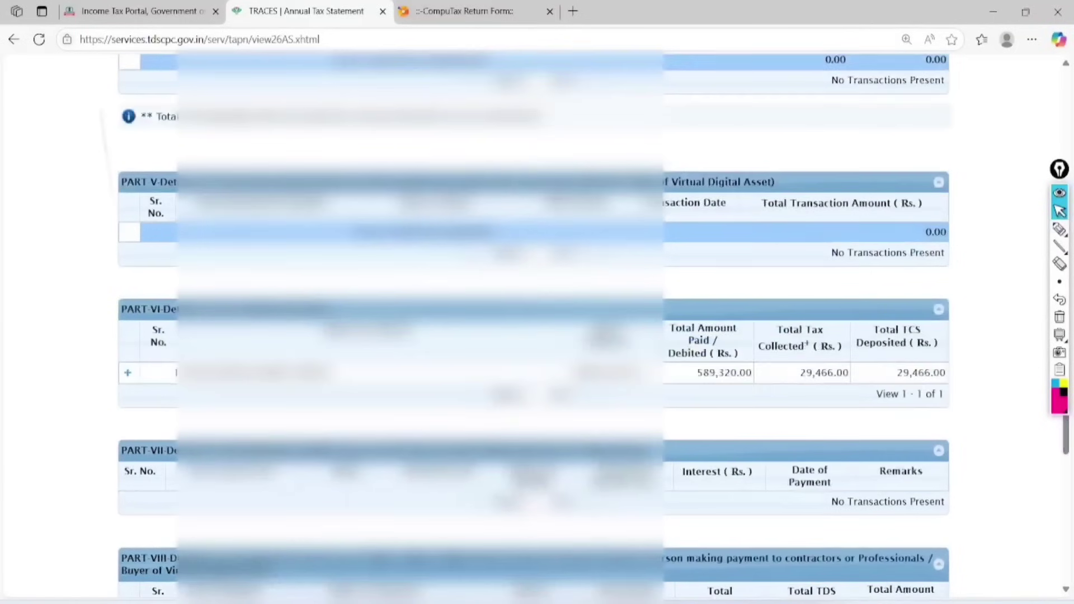
Mark the Part VI TCS entry: collector, TAN, 589,320.00 paid and 29,466.00 collected; return to e-Filing.
left_click(1059, 229)
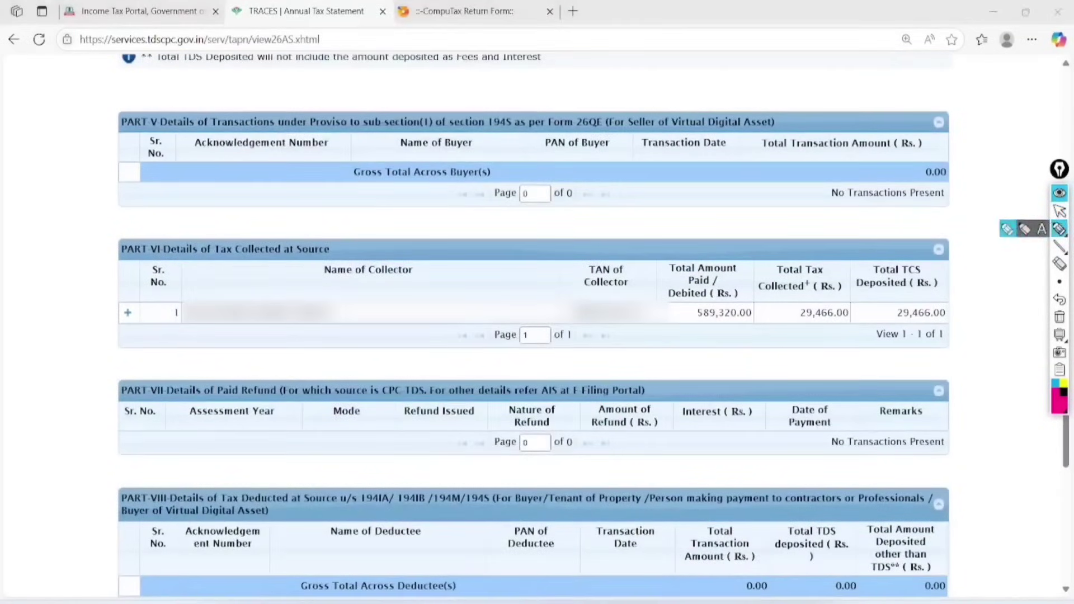
mouse_move(151, 259)
left_mouse_down()
mouse_move(264, 265)
mouse_move(352, 255)
mouse_move(263, 223)
mouse_move(154, 246)
mouse_move(150, 273)
left_mouse_up()
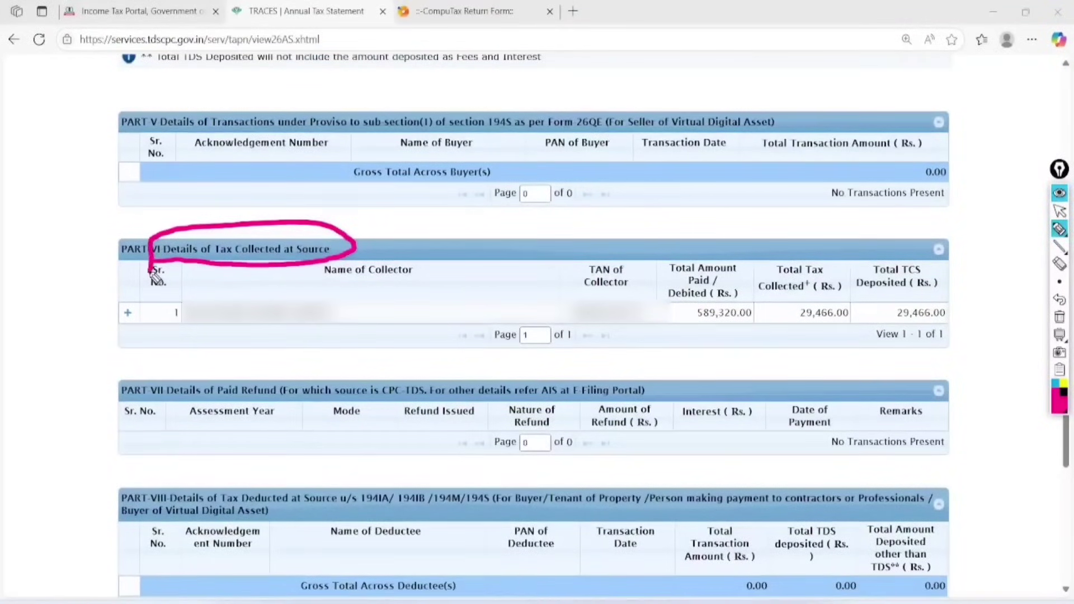
mouse_move(355, 311)
left_mouse_down()
mouse_move(173, 355)
mouse_move(300, 297)
left_mouse_up()
mouse_move(643, 290)
left_mouse_down()
mouse_move(587, 356)
mouse_move(618, 316)
left_mouse_up()
mouse_move(704, 333)
left_mouse_down()
mouse_move(764, 330)
mouse_move(749, 344)
mouse_move(758, 341)
left_mouse_up()
mouse_move(844, 290)
left_mouse_down()
mouse_move(824, 294)
mouse_move(845, 342)
mouse_move(785, 307)
left_mouse_up()
mouse_move(833, 257)
left_mouse_down()
mouse_move(856, 283)
mouse_move(929, 240)
left_mouse_up()
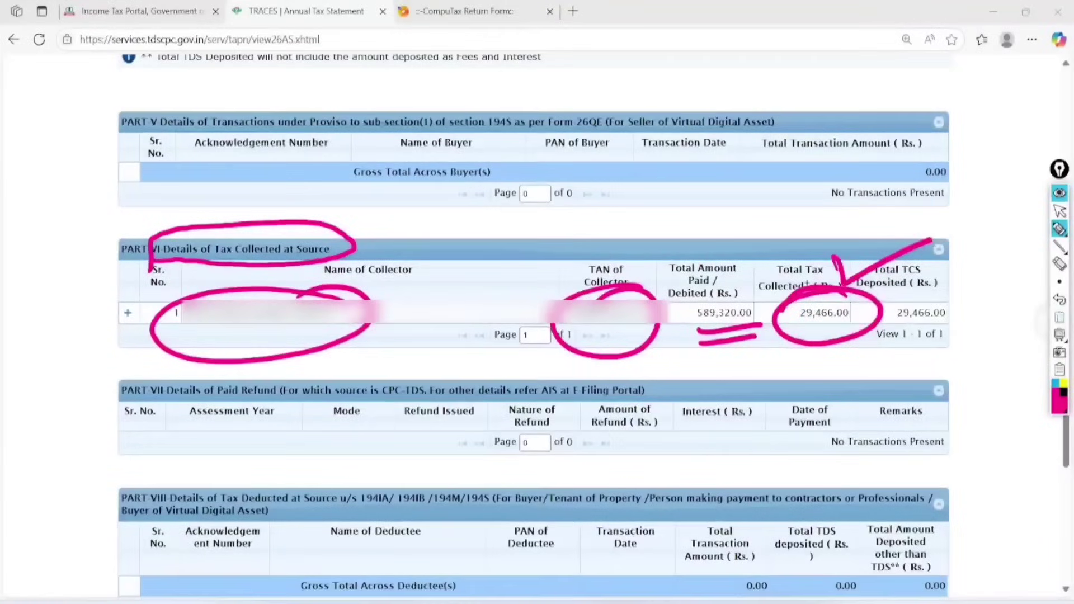
left_click(1059, 317)
left_click(1059, 211)
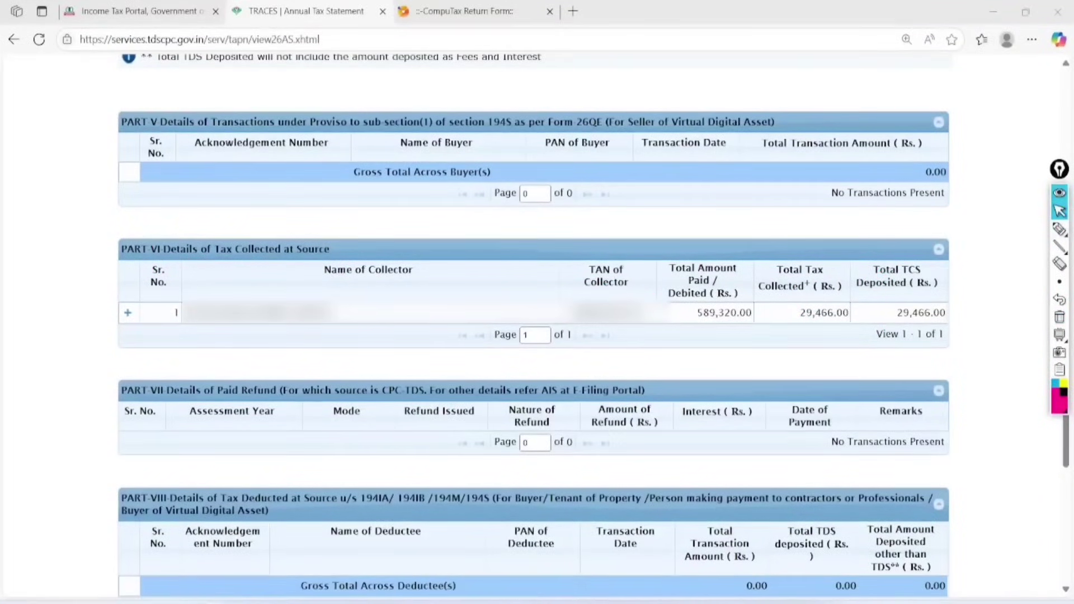
key("ctrl+shift+Tab")
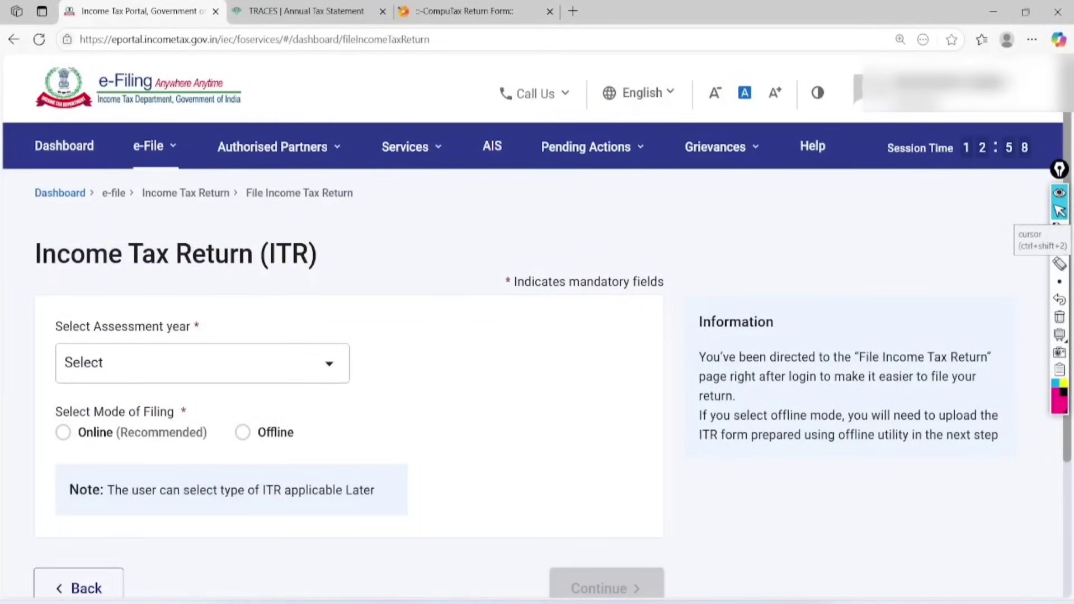
Download the pre-filled data for assessment year 2025-26 via e-File > Income Tax Returns.
mouse_move(154, 146)
mouse_move(207, 192)
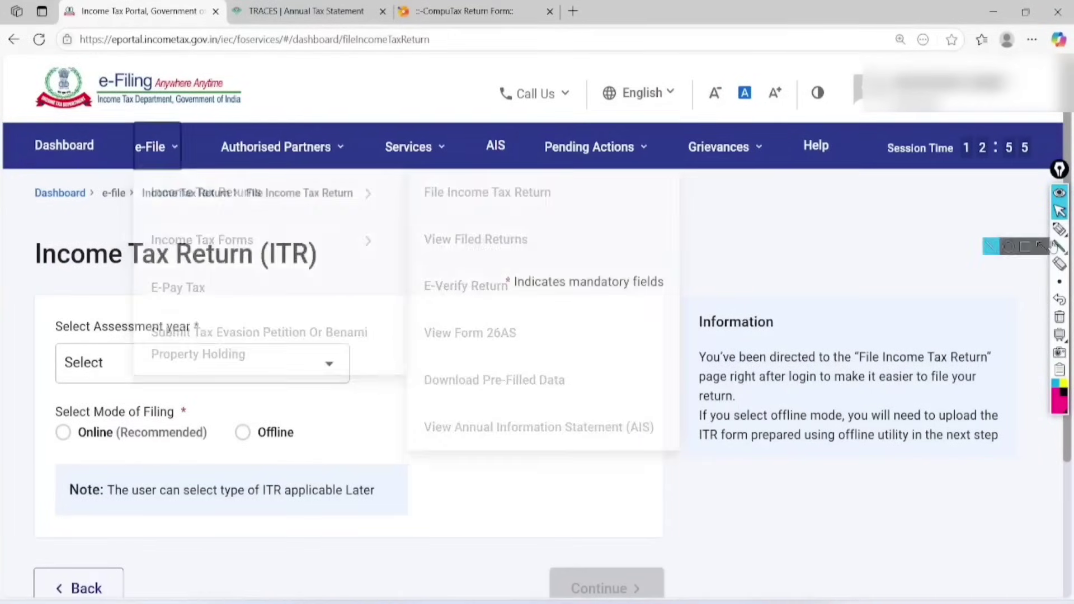
left_click(1056, 230)
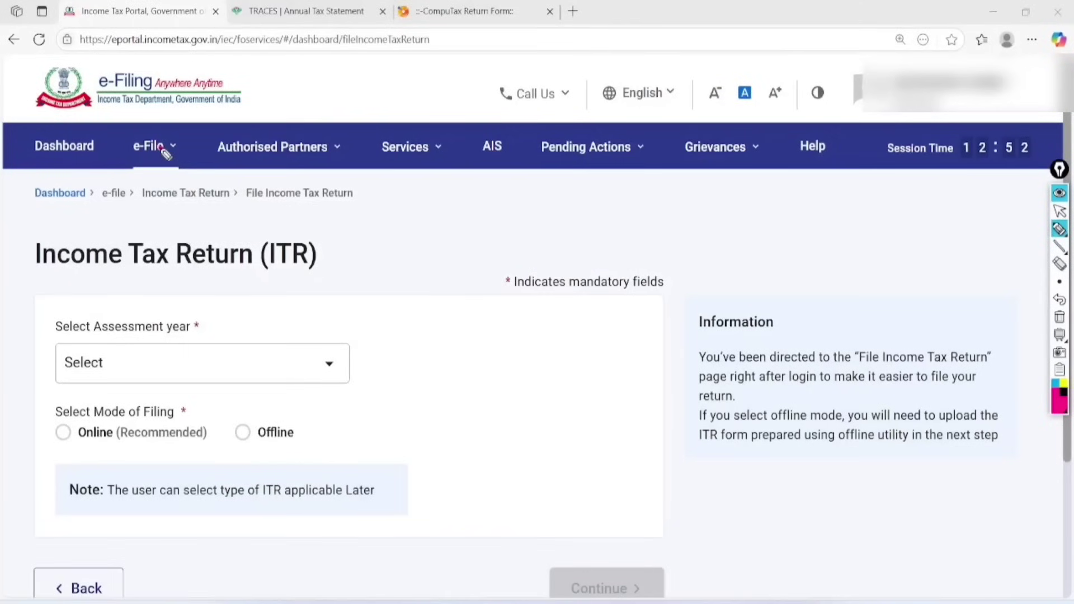
left_click(1057, 208)
left_click(162, 148)
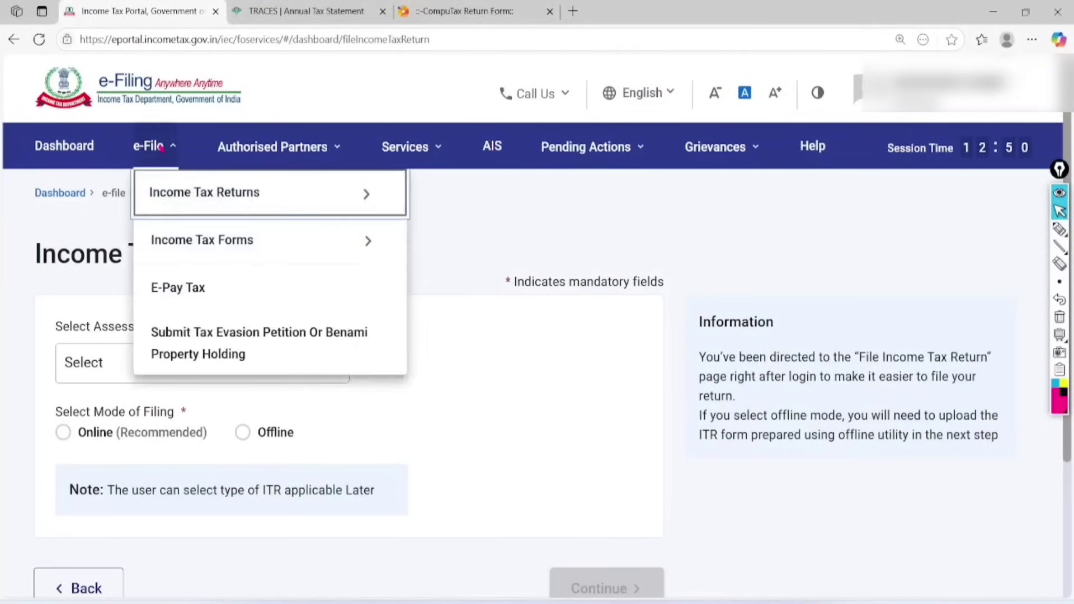
left_click(235, 193)
left_click(547, 380)
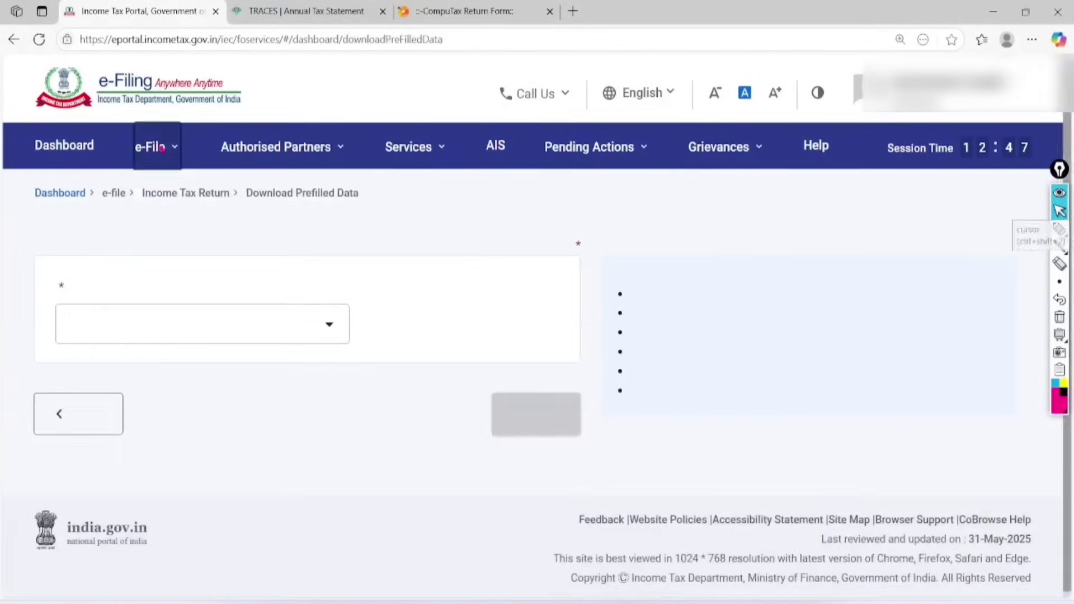
left_click(116, 360)
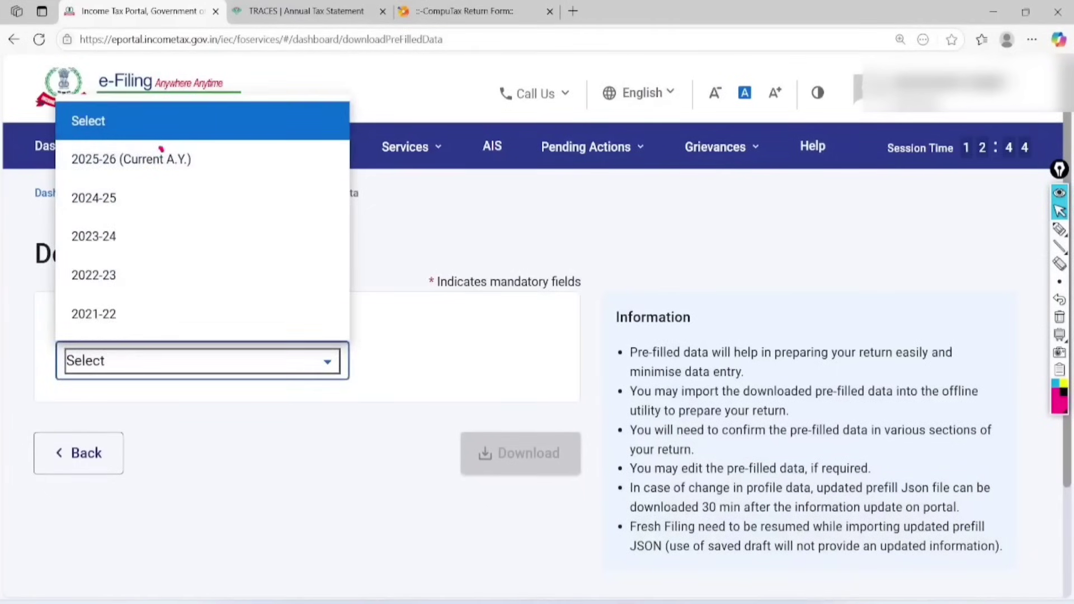
left_click(161, 151)
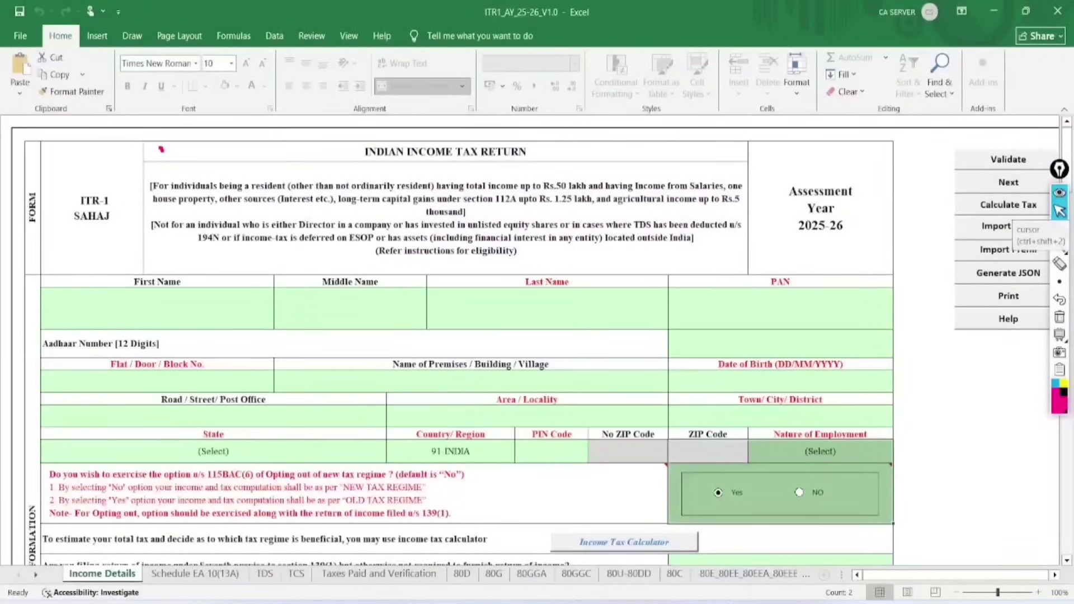
Highlight the utility's Import Prefill option on the action panel, then clear the marks.
left_click(972, 381)
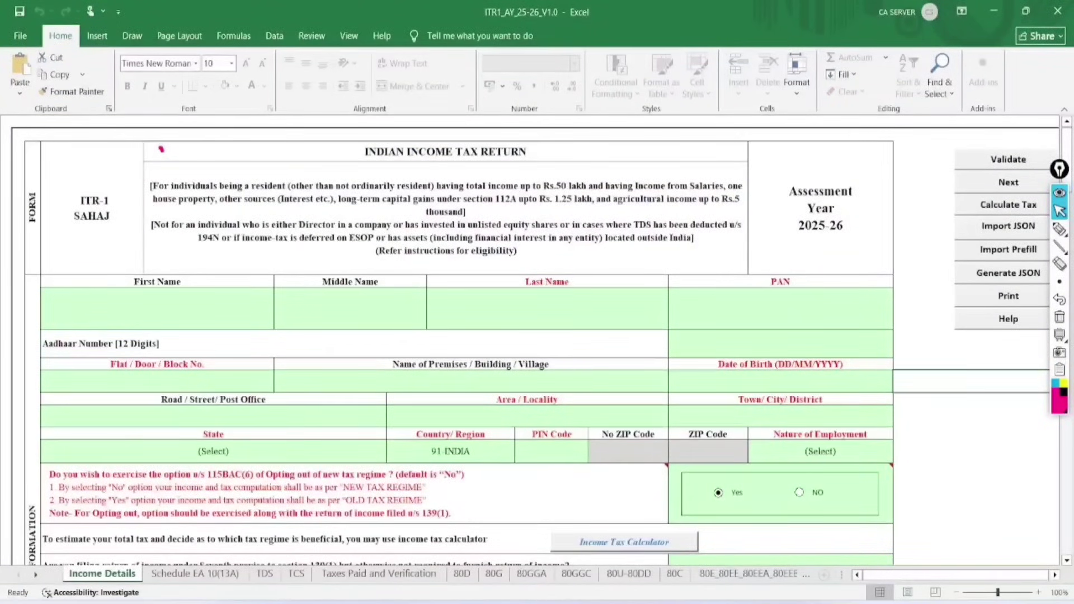
left_click(1060, 229)
mouse_move(1001, 138)
left_mouse_down()
mouse_move(953, 178)
mouse_move(958, 336)
mouse_move(1015, 347)
left_mouse_up()
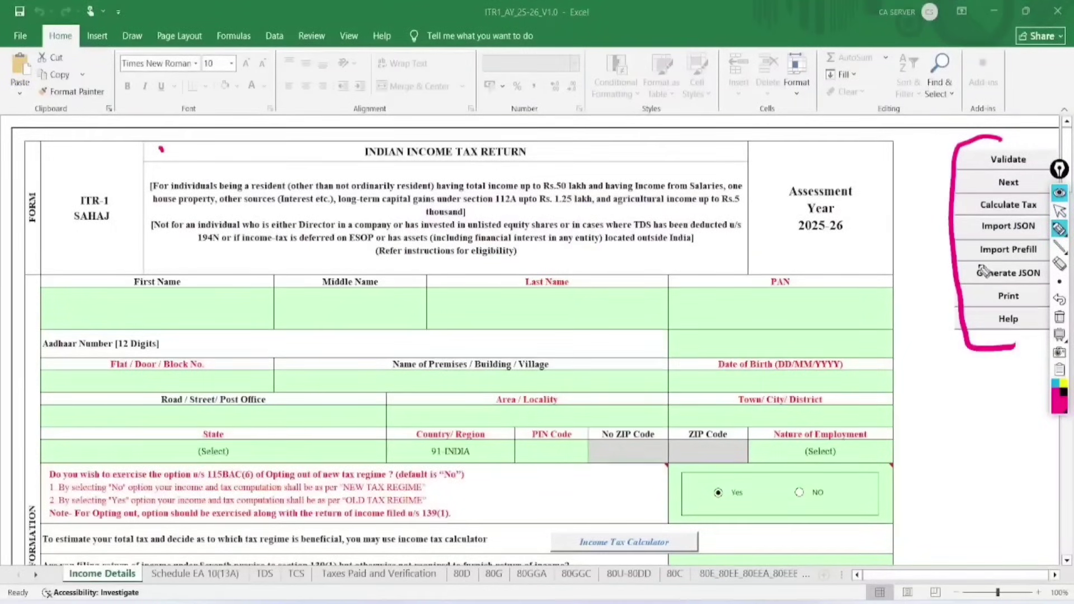
mouse_move(971, 265)
left_mouse_down()
mouse_move(1049, 257)
mouse_move(1019, 238)
mouse_move(962, 257)
left_mouse_up()
left_click(1059, 211)
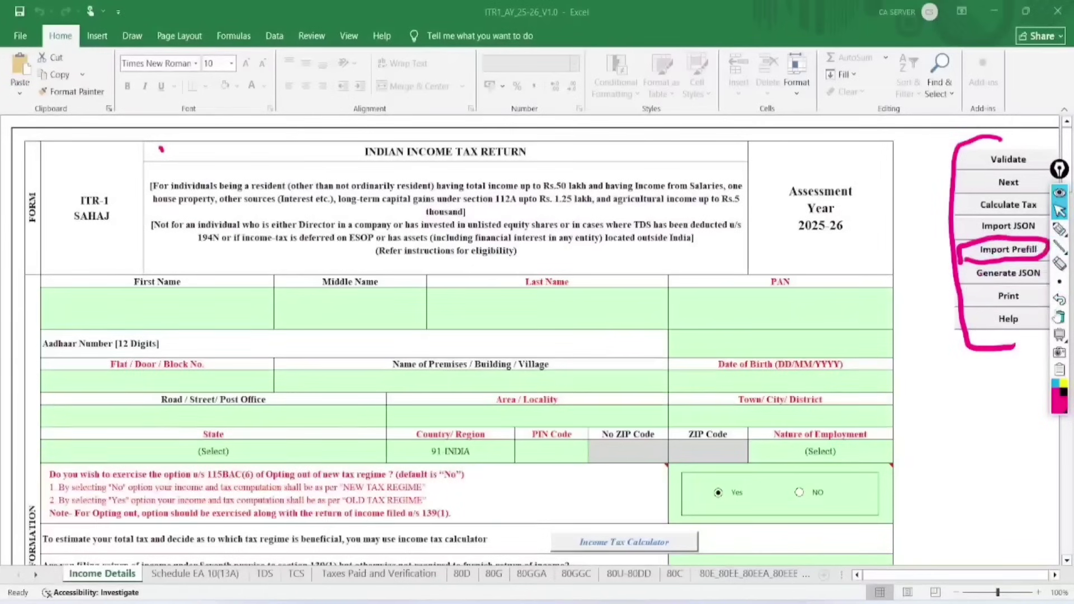
left_click(1056, 302)
Import the downloaded pre-filled JSON file from the Downloads folder into the ITR-1 utility.
left_click(1008, 250)
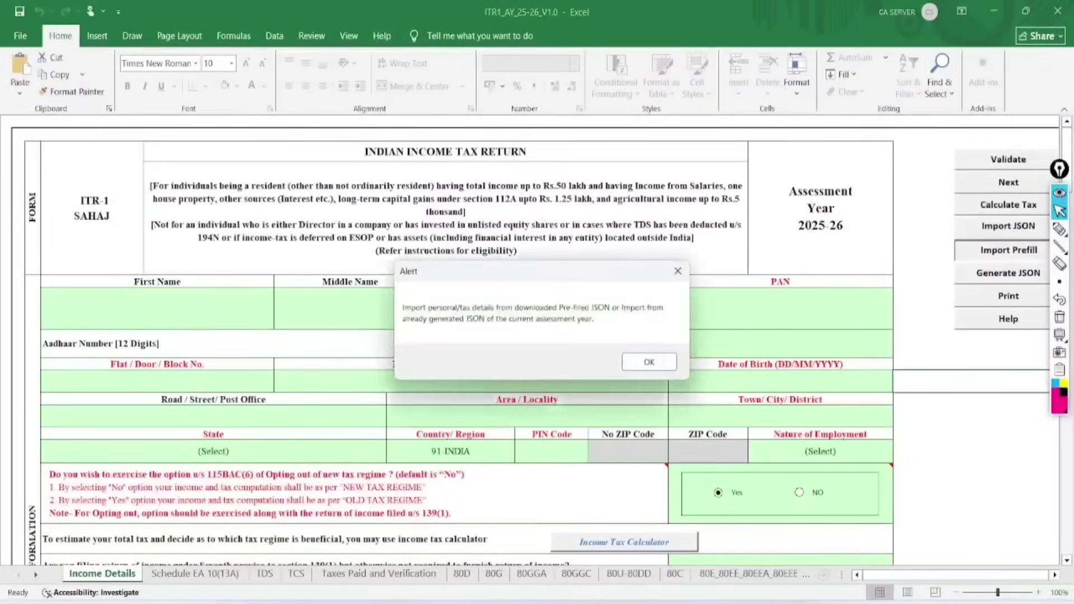
key("Return")
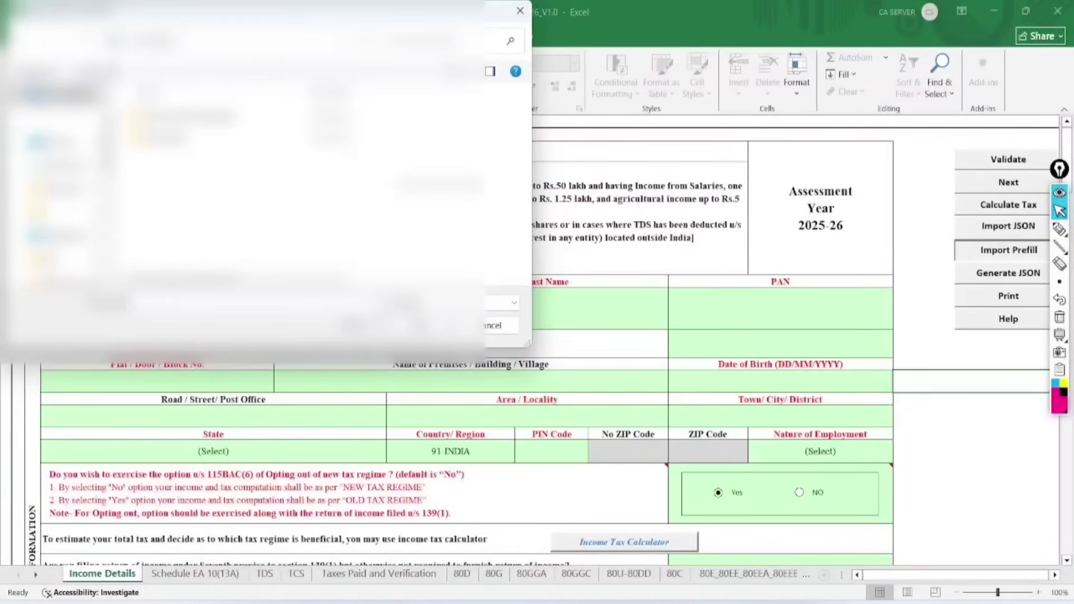
left_click(67, 165)
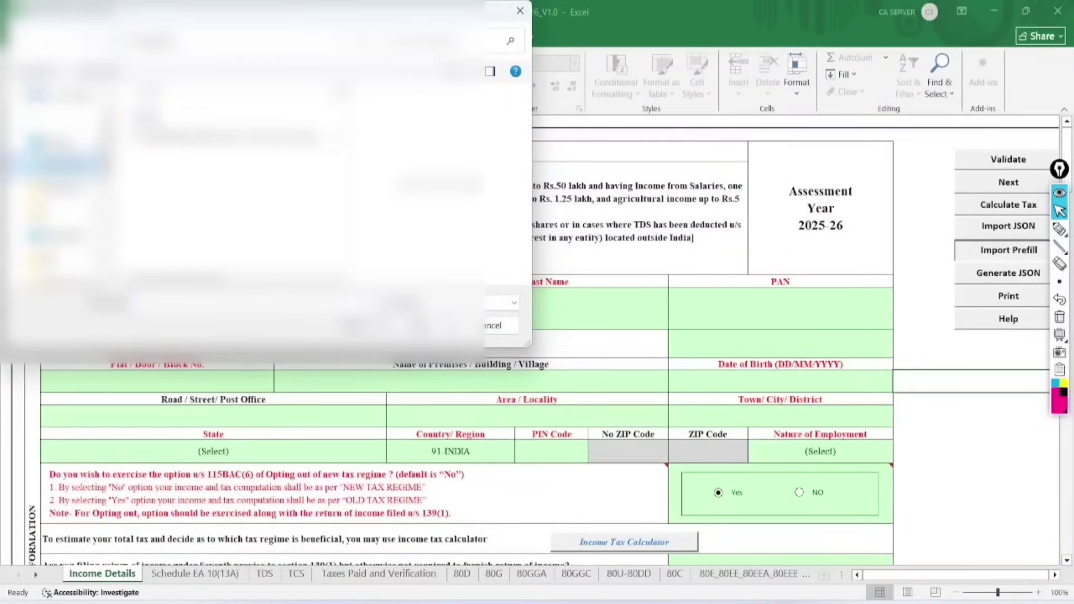
left_click(238, 135)
left_click(428, 326)
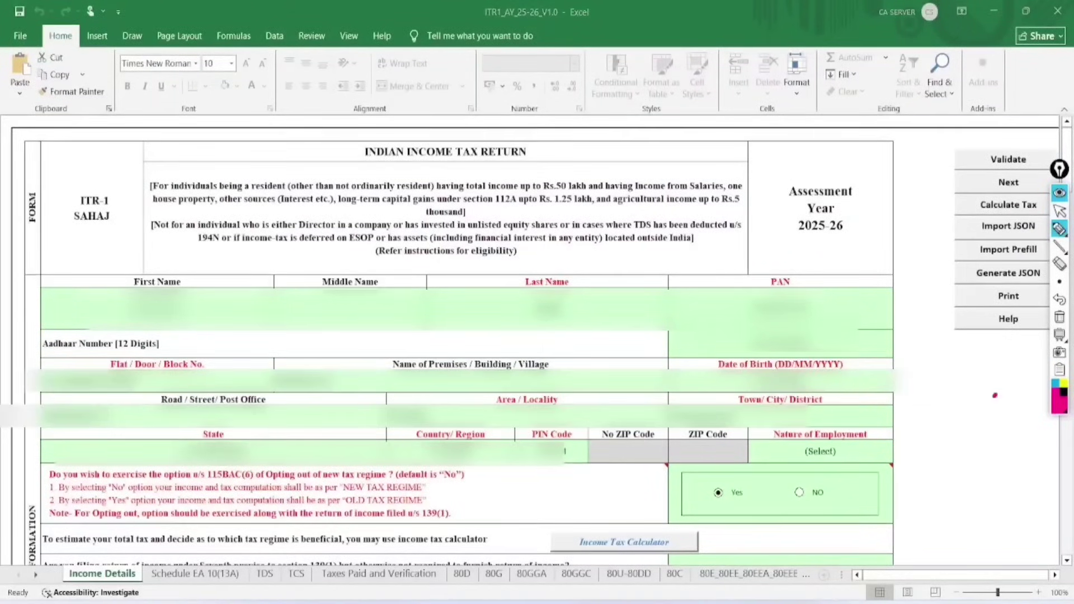
Mark the imported First Name, Last Name and PAN fields, then clear the marks.
mouse_move(193, 249)
left_mouse_down()
mouse_move(152, 346)
mouse_move(159, 264)
left_mouse_up()
mouse_move(573, 253)
left_mouse_down()
mouse_move(517, 343)
mouse_move(527, 267)
left_mouse_up()
mouse_move(794, 252)
left_mouse_down()
mouse_move(830, 313)
mouse_move(811, 330)
left_mouse_up()
mouse_move(173, 328)
left_mouse_down()
mouse_move(190, 347)
mouse_move(351, 285)
left_mouse_up()
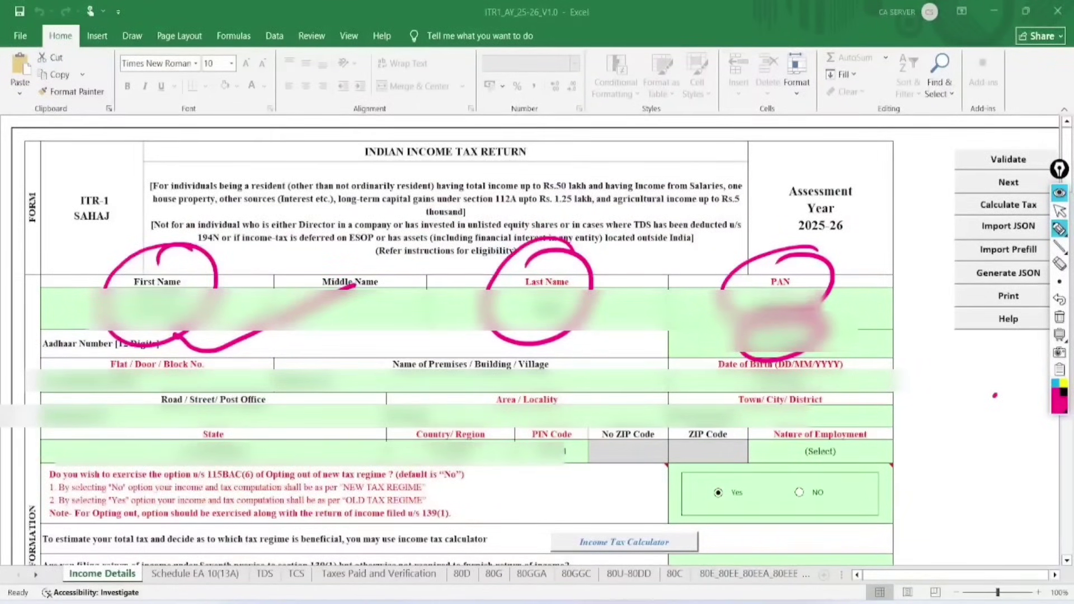
left_click(1058, 316)
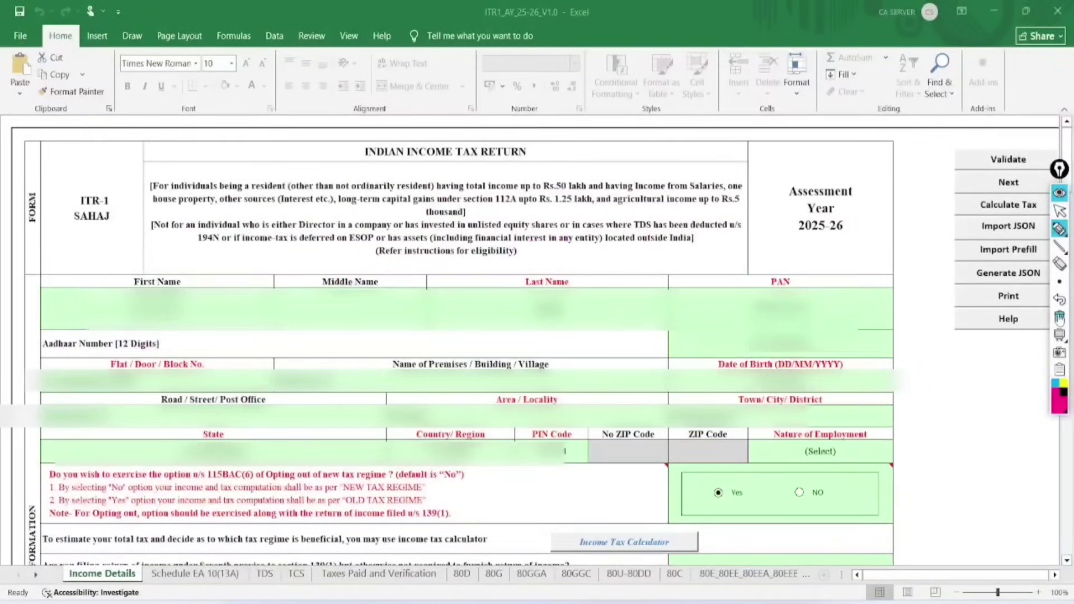
left_click(1061, 212)
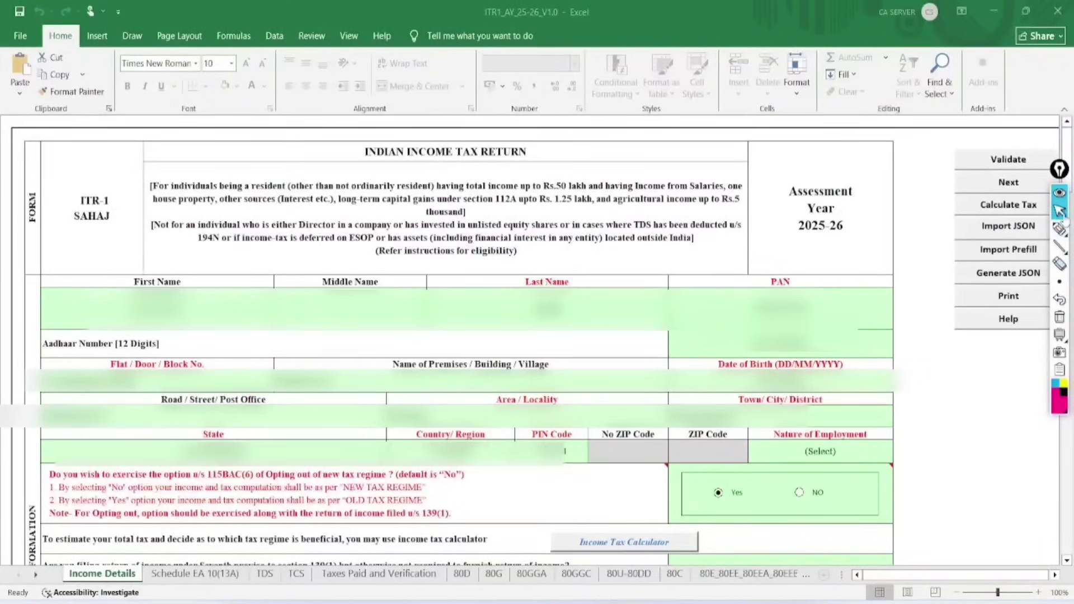
Answer NO to the 115BAC(6) question on opting out of the new tax regime.
left_click(799, 494)
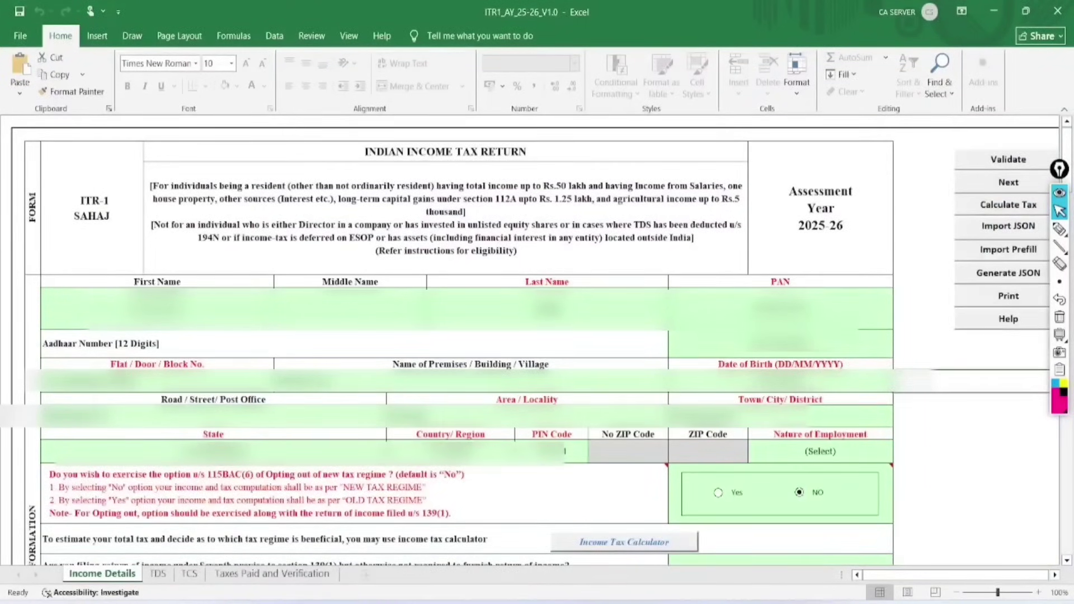
scroll(605, 464, "down", 3)
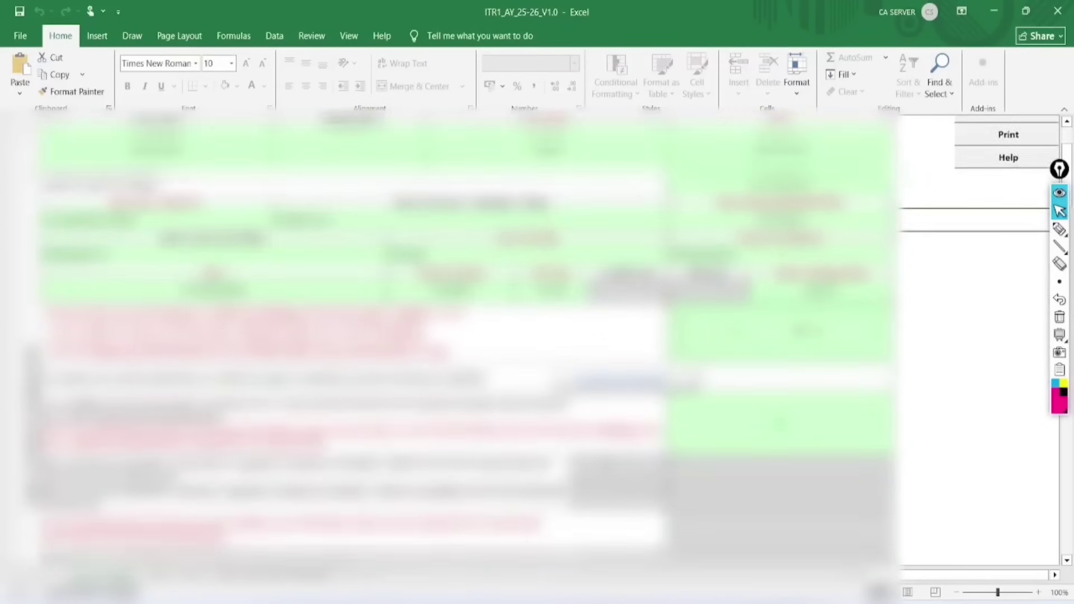
scroll(536, 341, "down", 2)
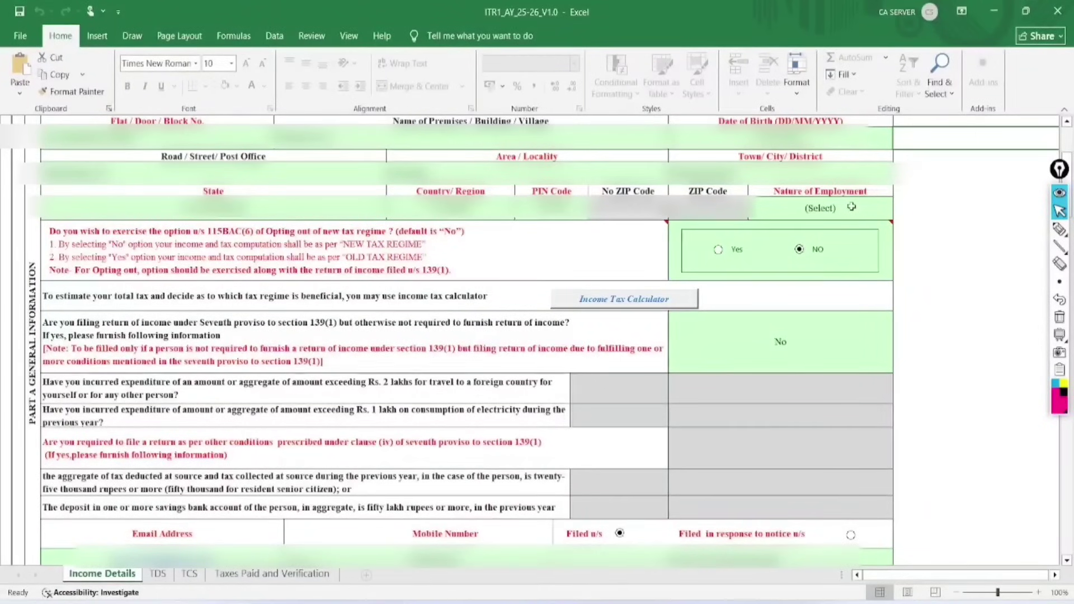
Show the Nature of Employment choices and highlight the government and pensioner options.
left_click(850, 207)
left_click(899, 212)
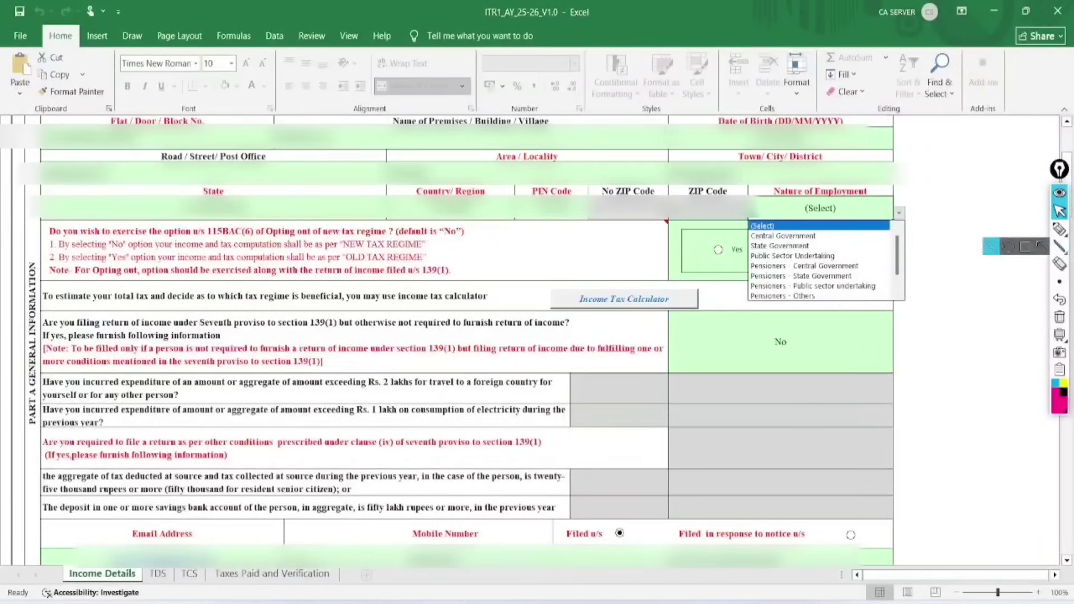
left_click(1060, 229)
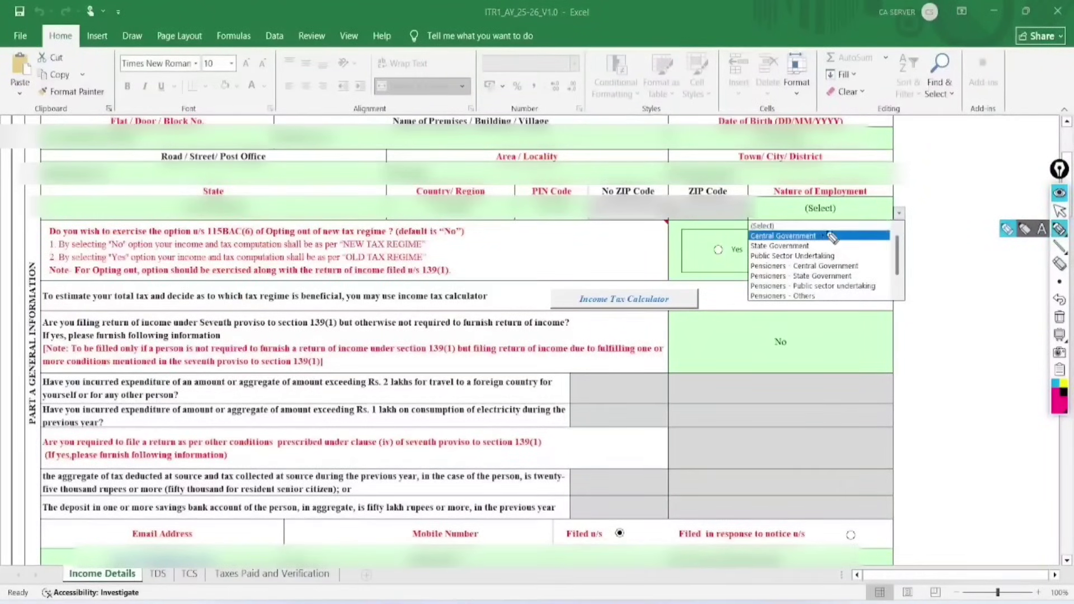
left_click_drag(822, 230, 890, 211)
left_click_drag(820, 243, 889, 229)
mouse_move(861, 265)
left_mouse_down()
mouse_move(889, 255)
mouse_move(889, 274)
left_mouse_up()
left_click(1059, 210)
left_click(1059, 318)
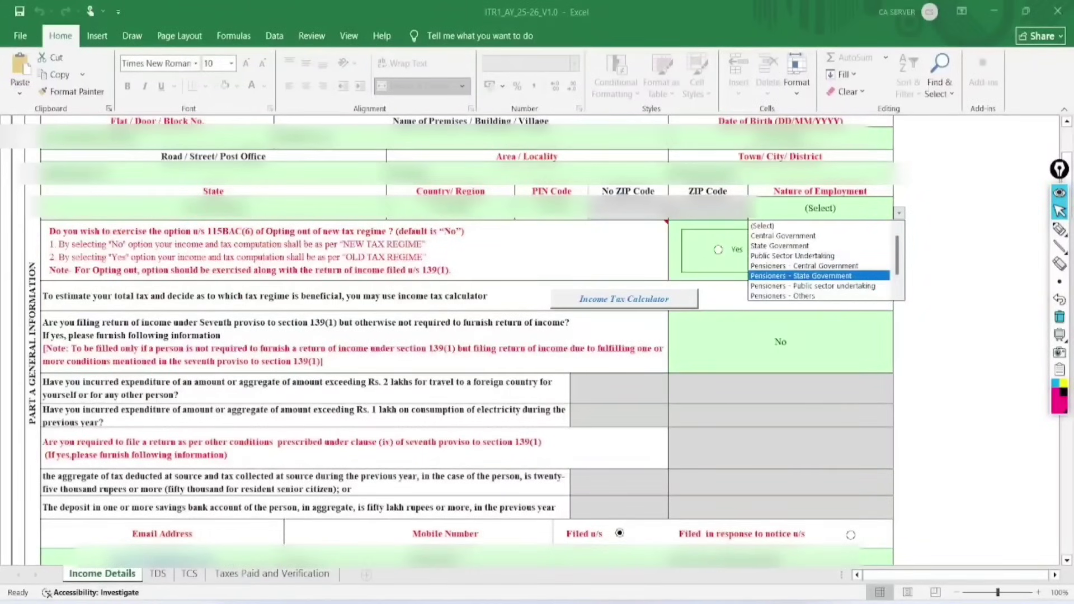
Set Nature of Employment to Others, after trying Pensioners - PSU and Not Applicable.
left_click(812, 285)
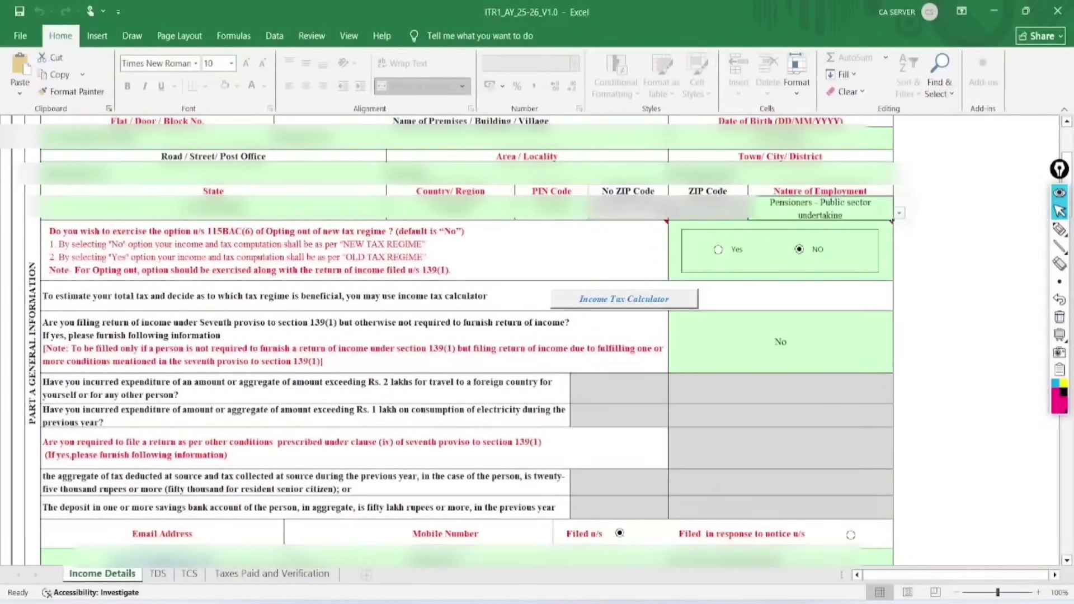
left_click(923, 208)
left_click(820, 208)
left_click(899, 213)
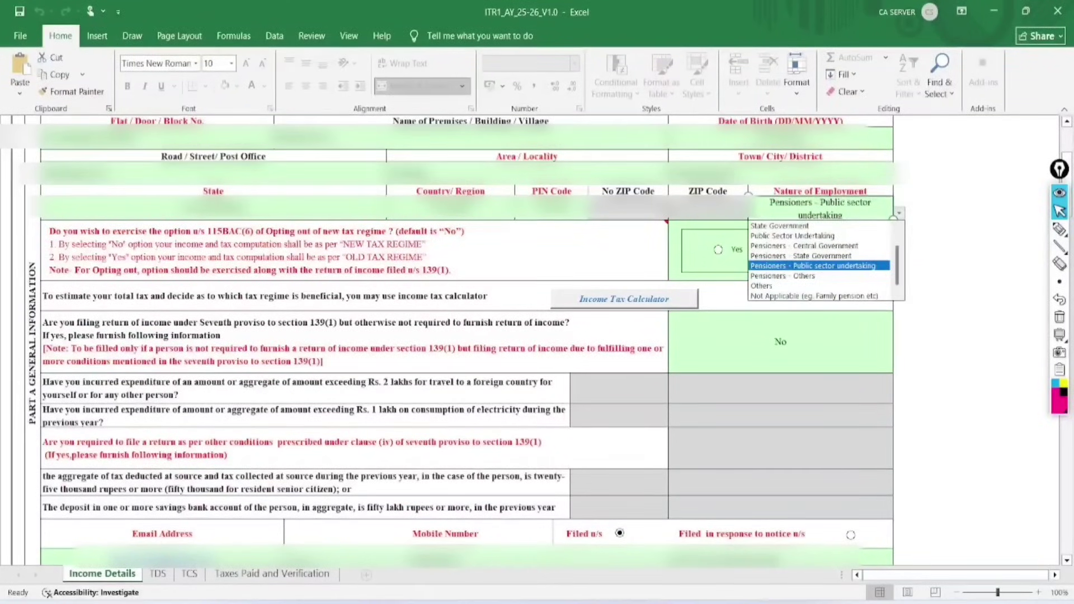
left_click(814, 296)
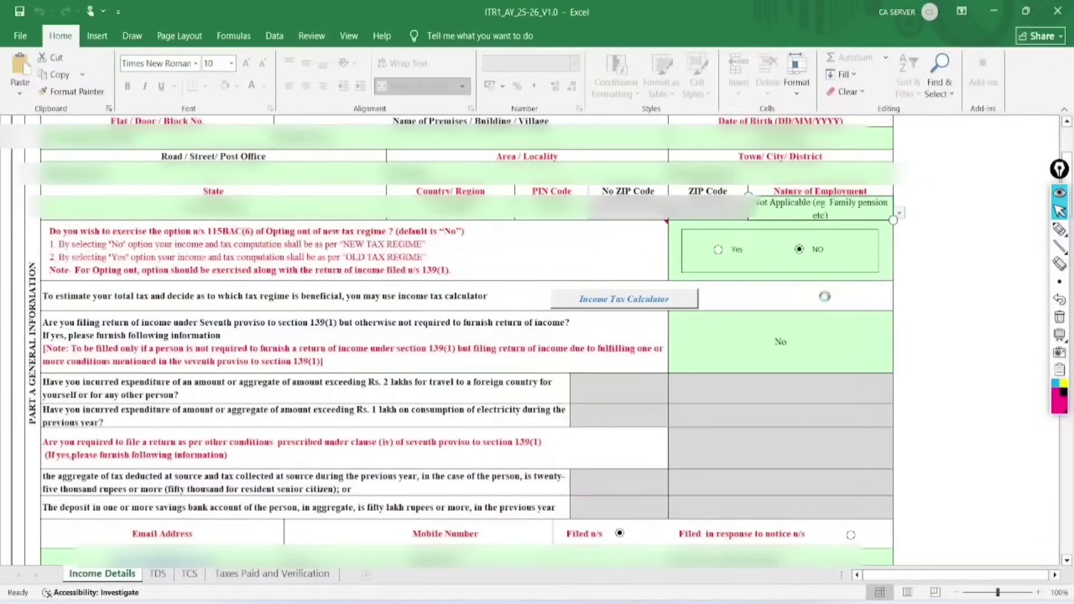
left_click(652, 367)
left_click(898, 213)
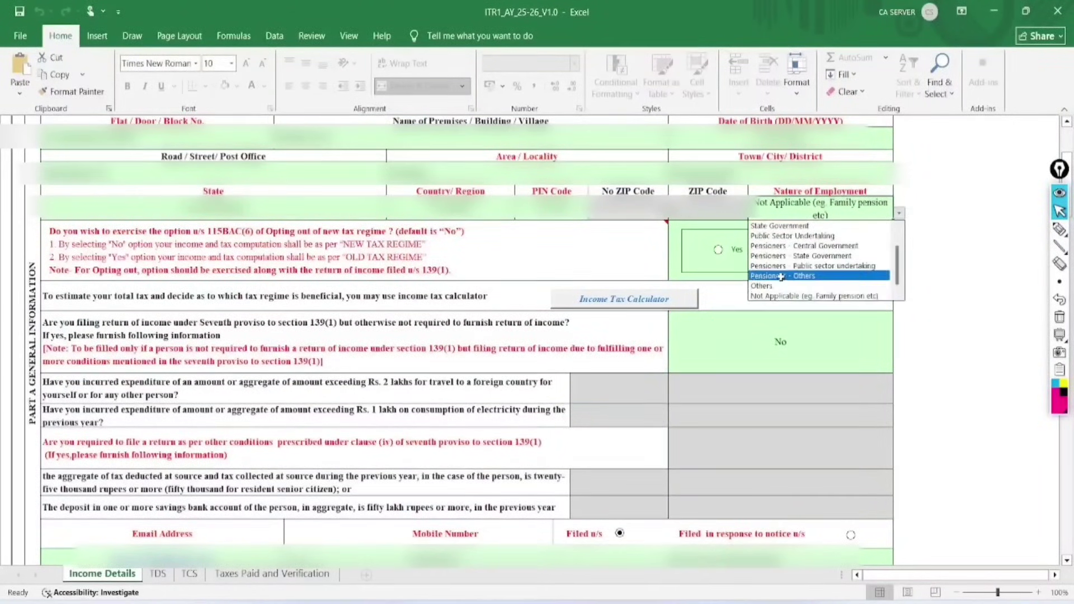
left_click(780, 285)
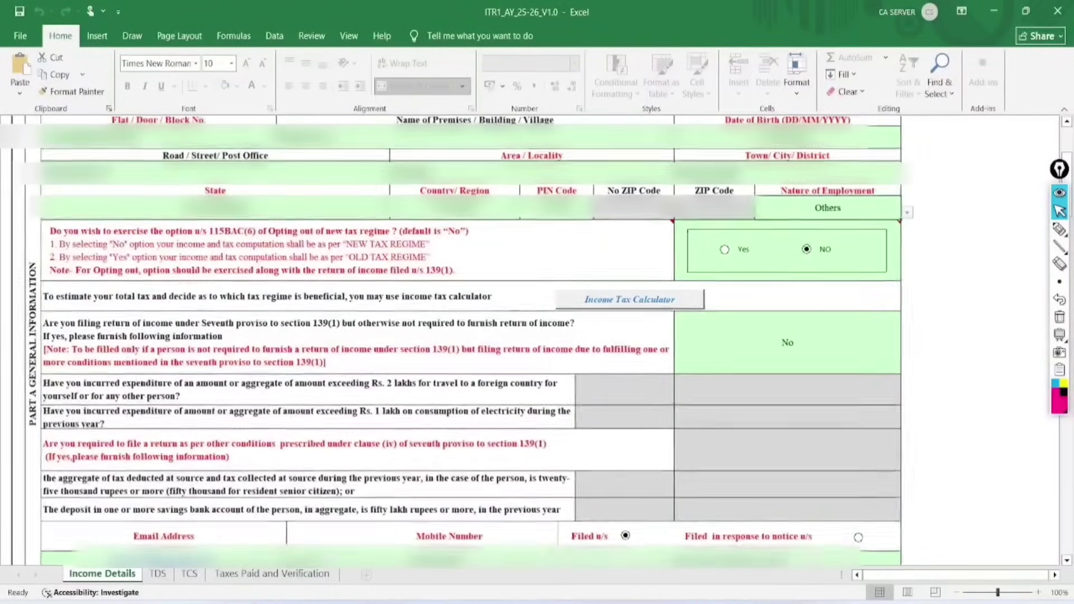
scroll(779, 281, "up", 1)
scroll(780, 282, "up", 1)
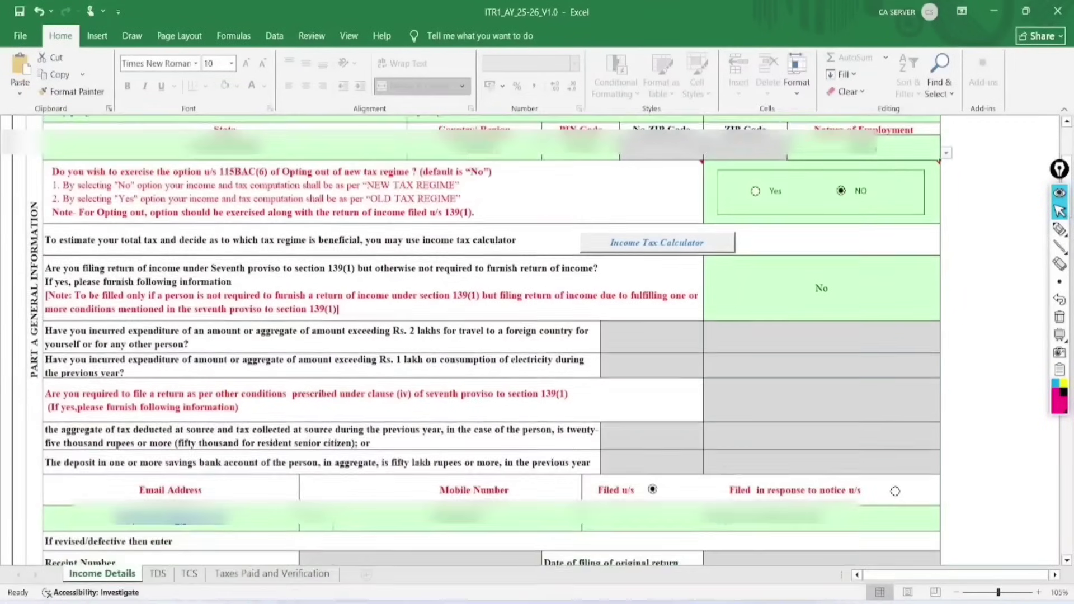
scroll(491, 340, "down", 1)
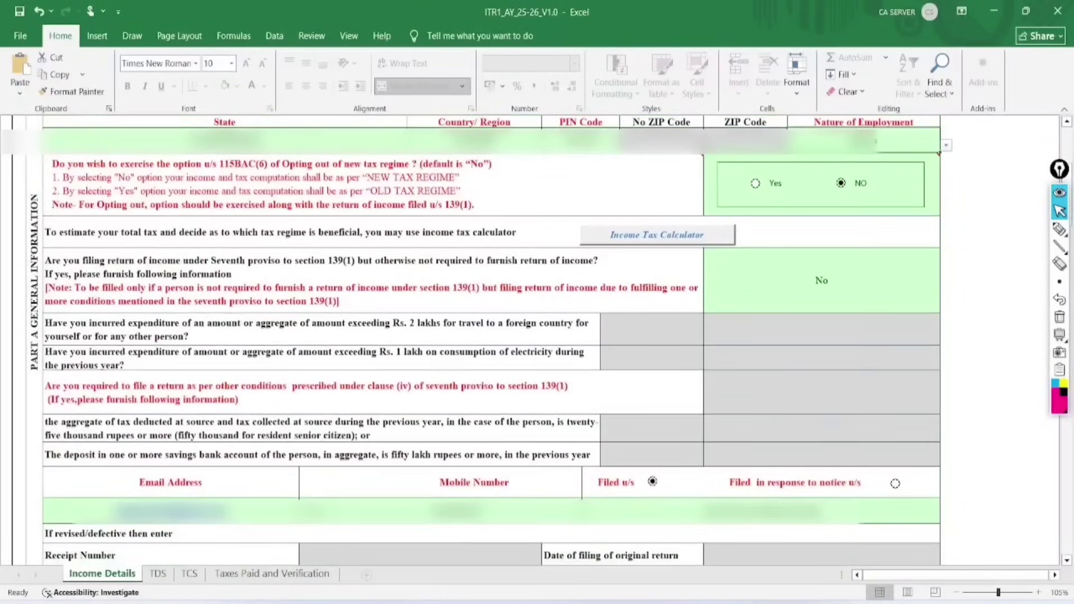
Mark the 139(1), Rs. 2 lakh foreign travel and Rs. 1 lakh electricity conditions, then scroll to Salary.
left_click(1059, 229)
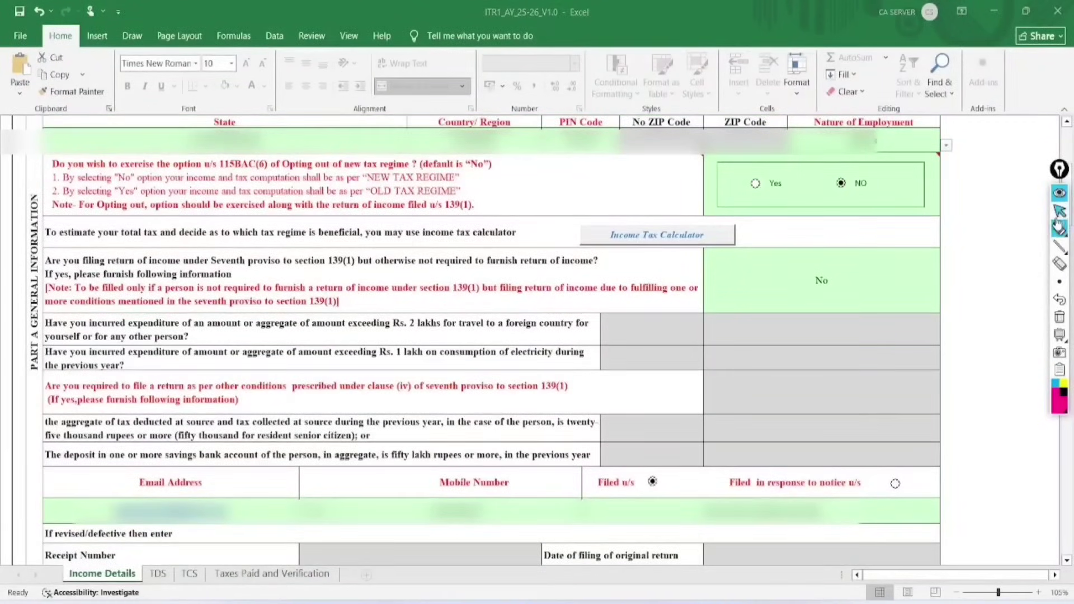
mouse_move(364, 252)
left_mouse_down()
mouse_move(339, 277)
mouse_move(346, 239)
left_mouse_up()
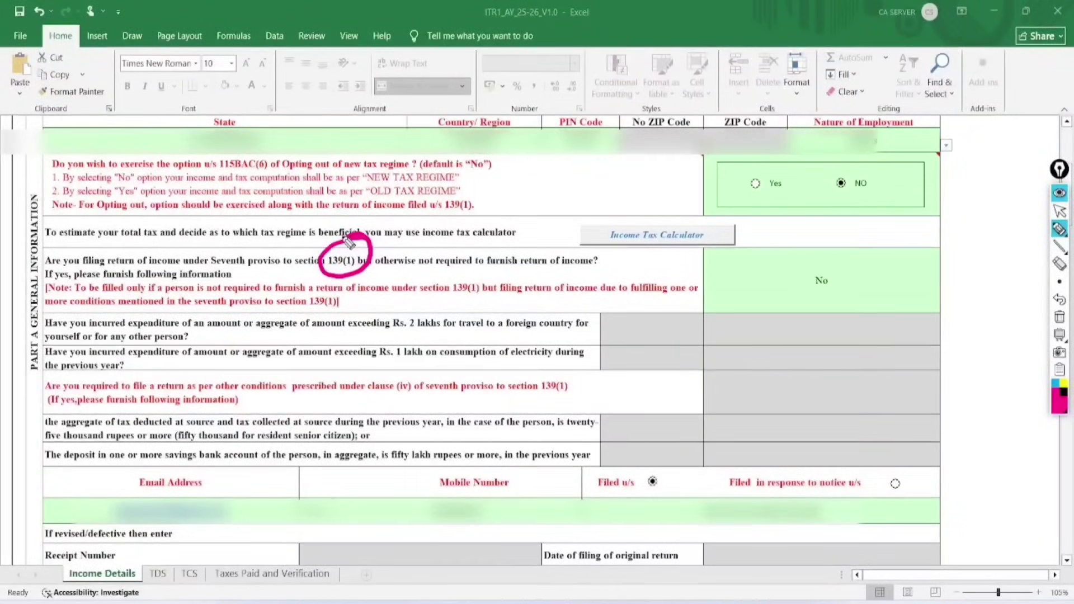
left_click_drag(387, 331, 606, 327)
left_click_drag(359, 367, 599, 364)
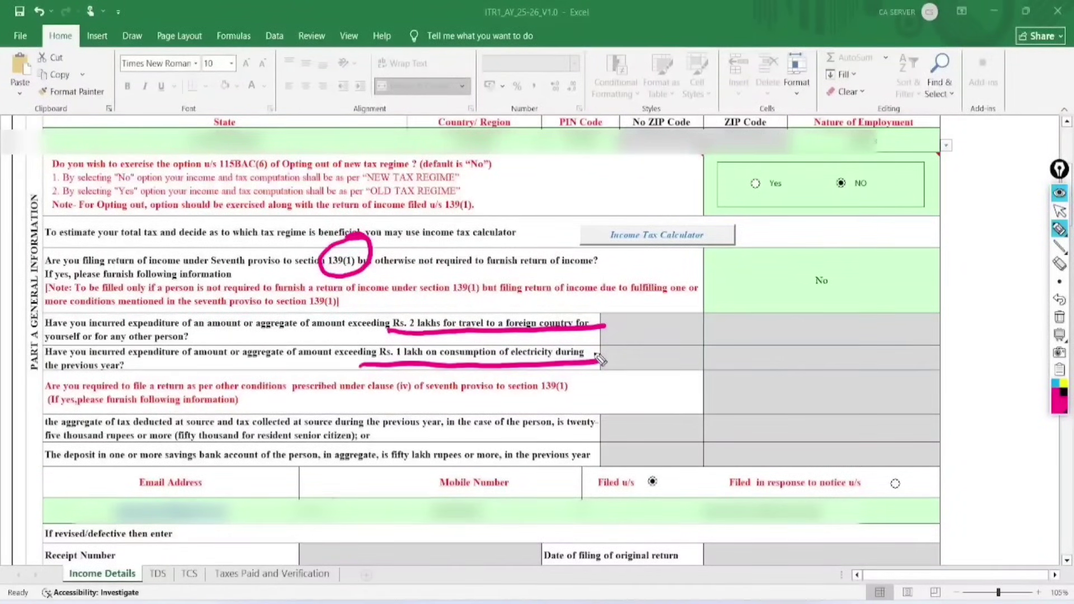
left_click(1059, 317)
left_click(1059, 211)
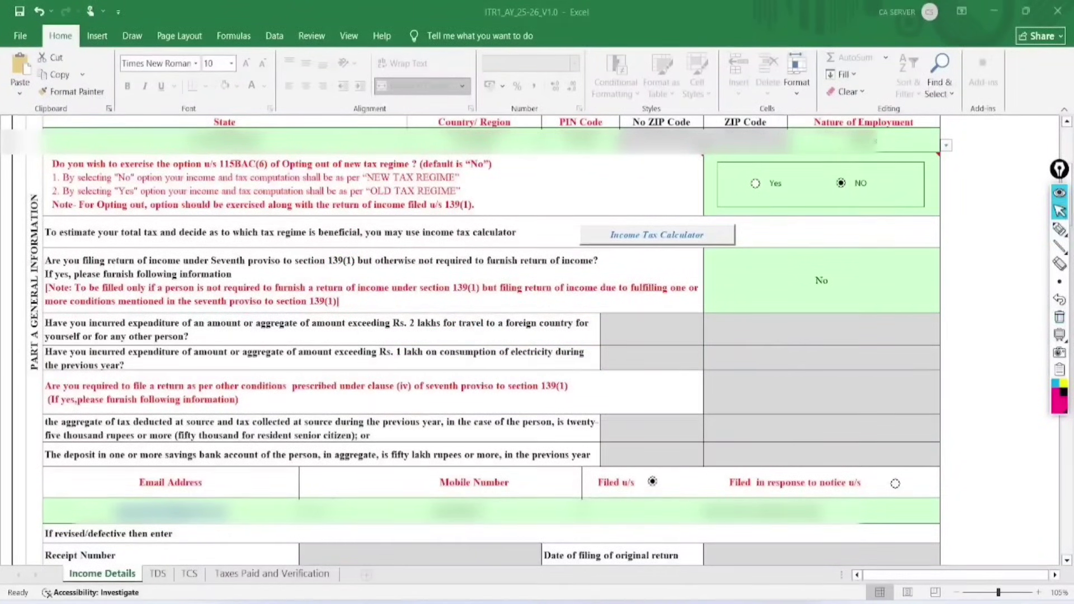
scroll(491, 336, "down", 1)
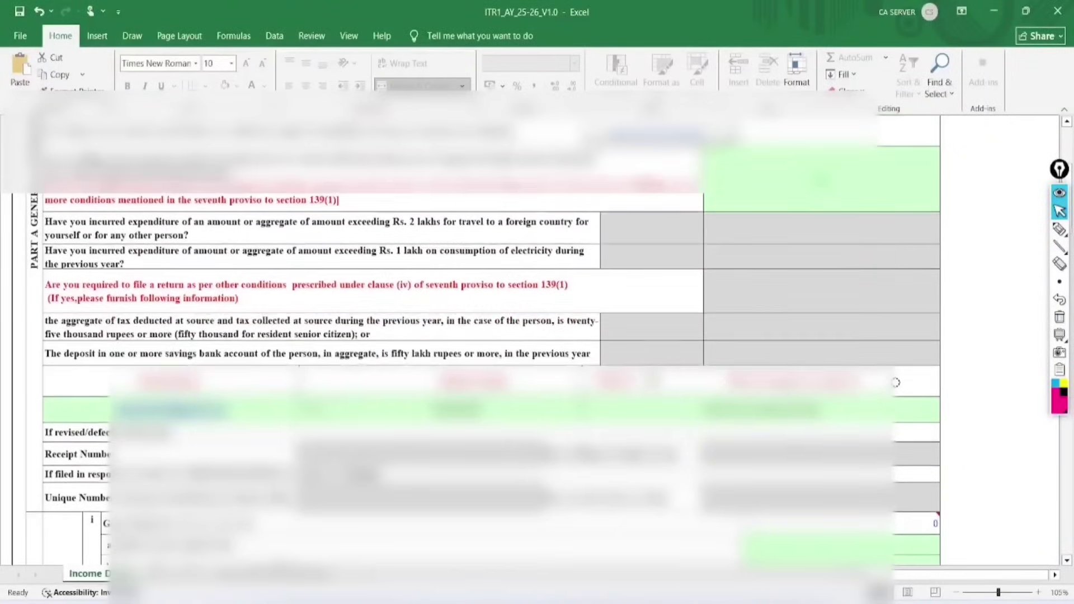
scroll(491, 336, "up", 1)
scroll(491, 335, "down", 3)
scroll(895, 236, "down", 2)
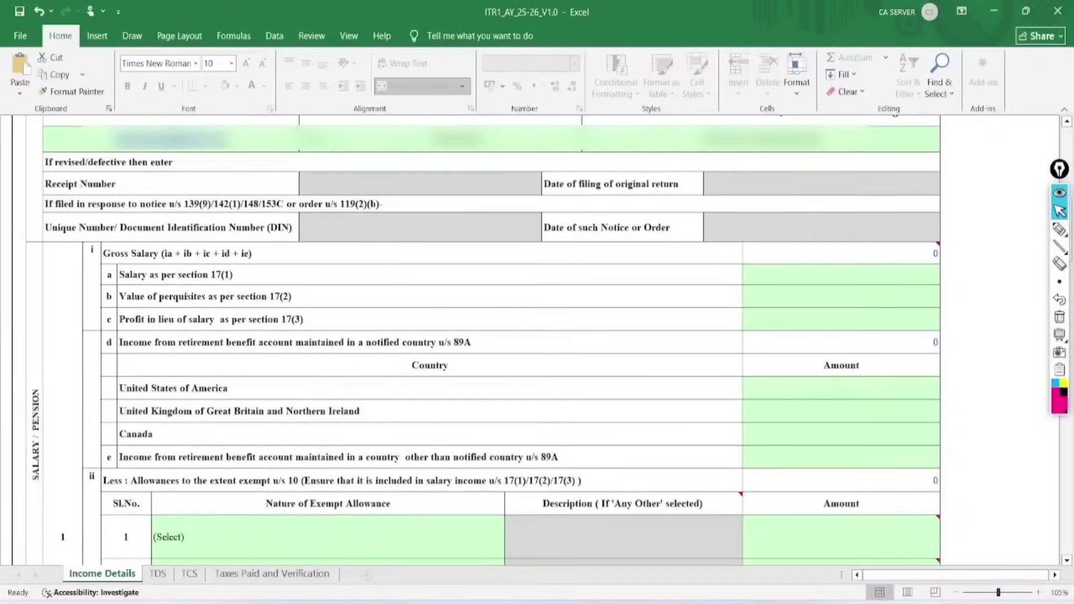
Mark the Gross Salary, section 17(1), perquisites and profit in lieu rows, then clear the marks.
scroll(491, 336, "down", 1)
left_click(1059, 229)
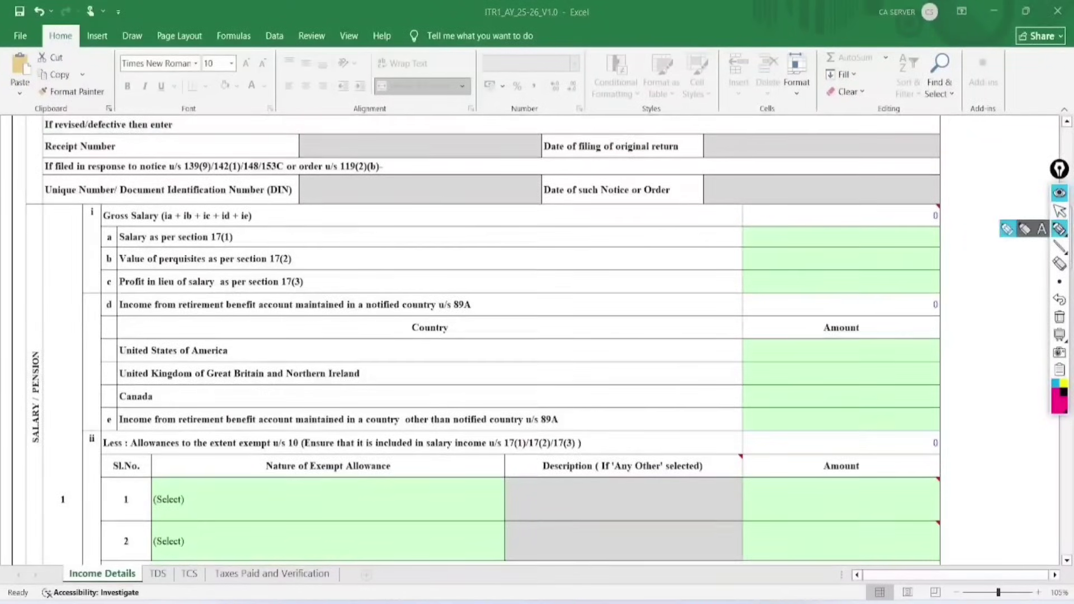
mouse_move(156, 182)
left_mouse_down()
mouse_move(90, 212)
mouse_move(167, 224)
mouse_move(160, 191)
left_mouse_up()
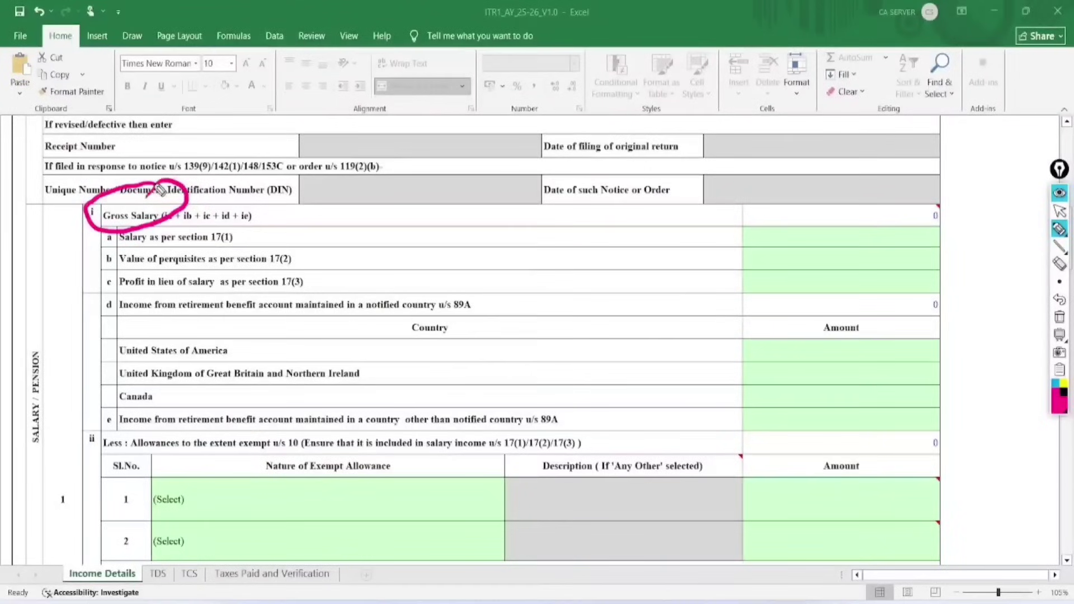
left_click_drag(246, 222, 335, 192)
mouse_move(307, 237)
left_mouse_down()
mouse_move(315, 251)
mouse_move(391, 227)
left_mouse_up()
mouse_move(317, 267)
left_mouse_down()
mouse_move(372, 274)
mouse_move(420, 256)
left_mouse_up()
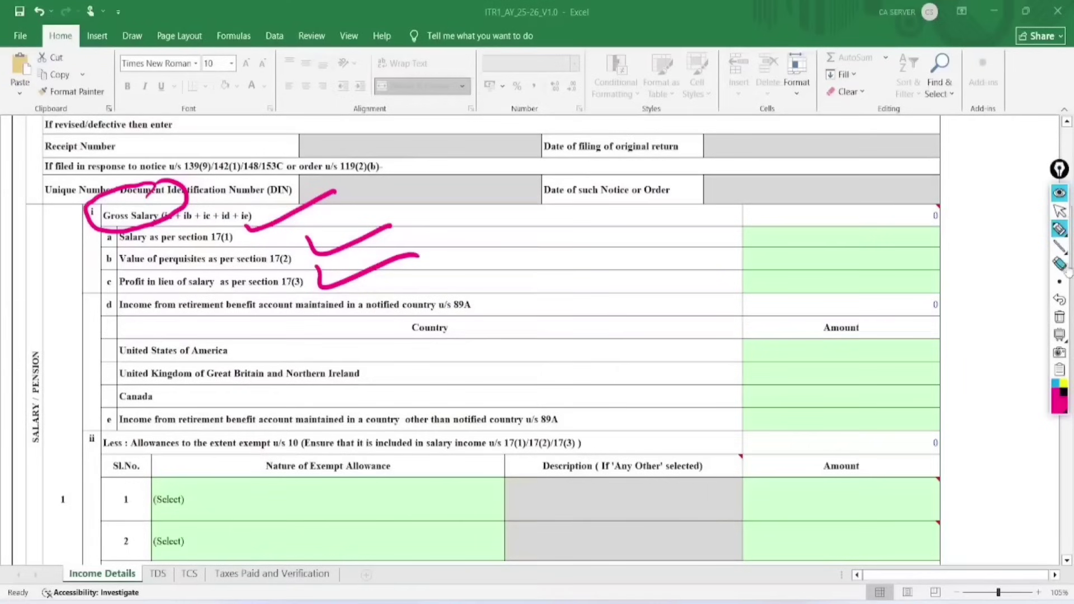
left_click(1059, 316)
left_click(1059, 211)
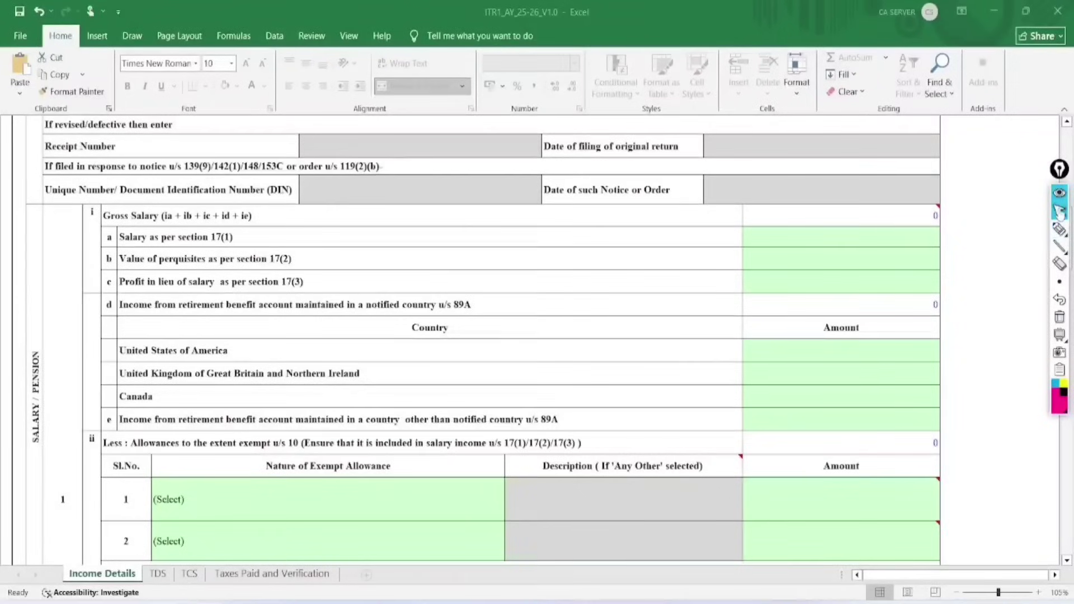
Enter 240000 as Salary under section 17(1) and dismiss the alert.
left_click(906, 239)
type("2")
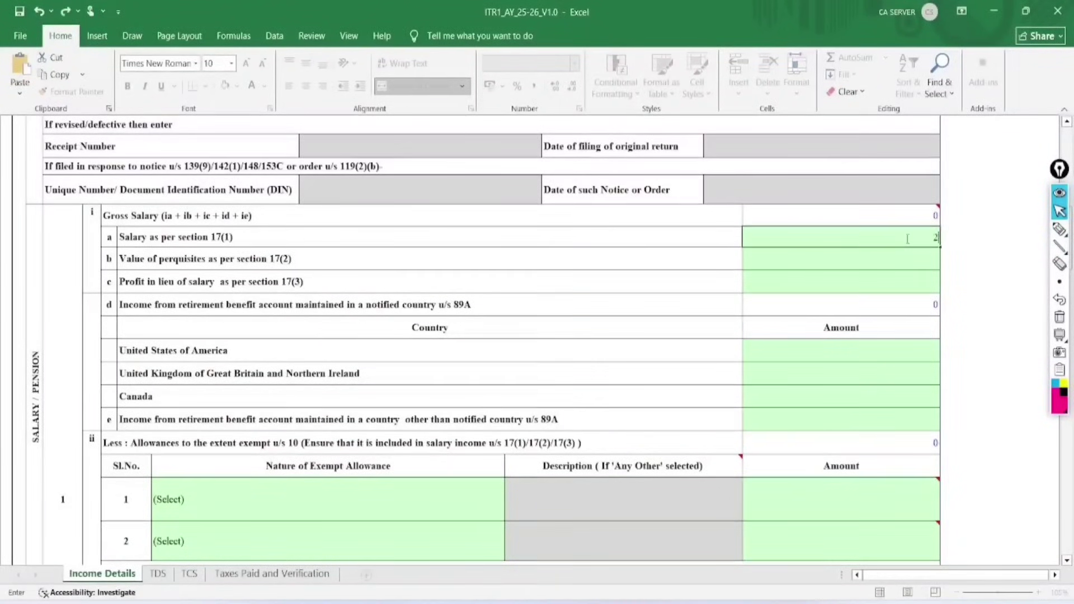
type("40000")
key("Return")
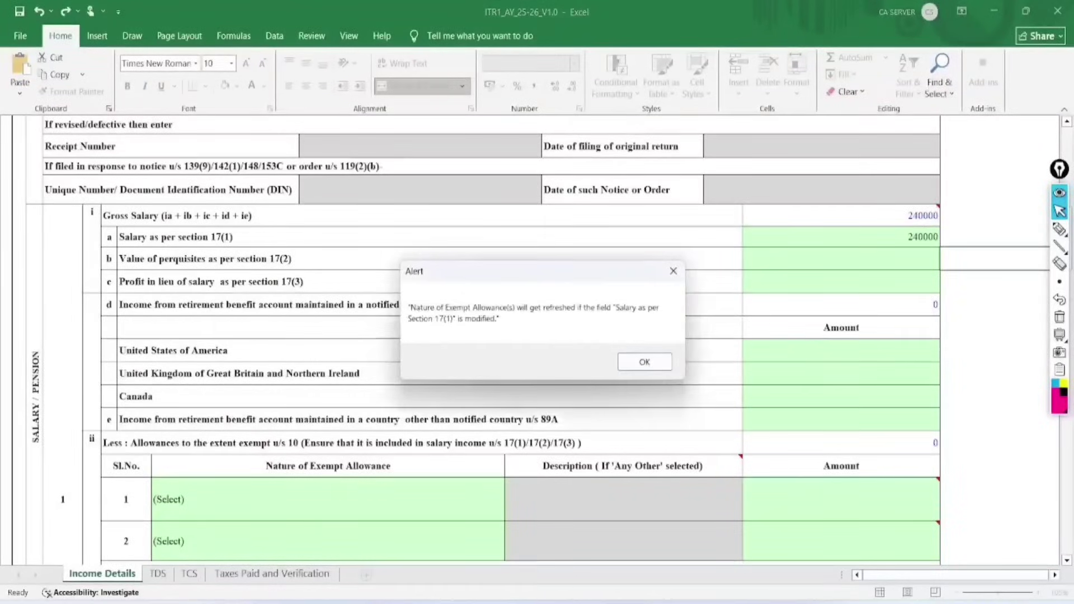
key("Return")
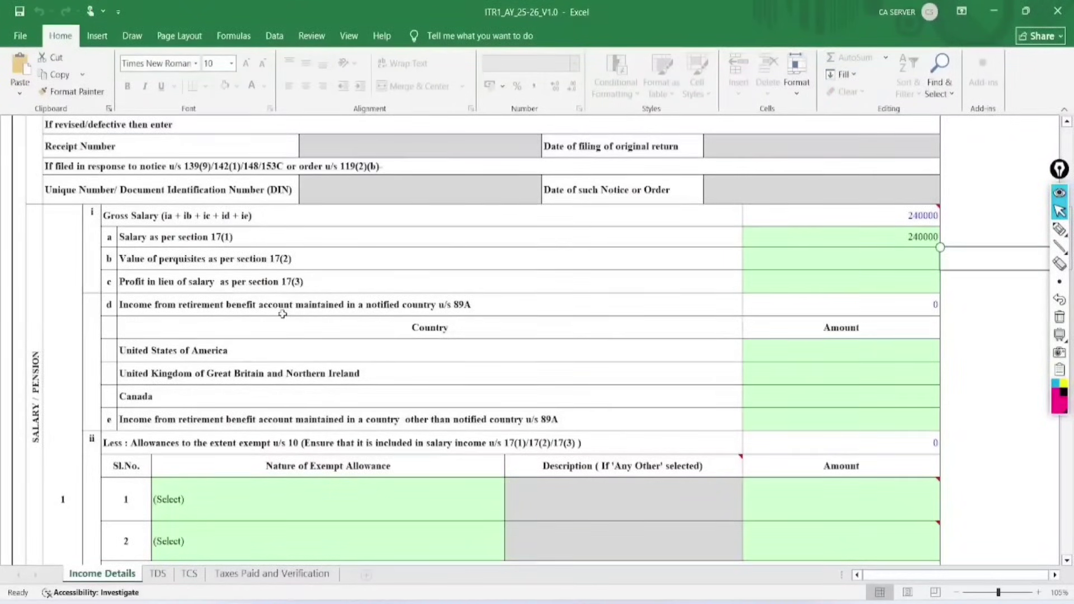
scroll(283, 314, "down", 4)
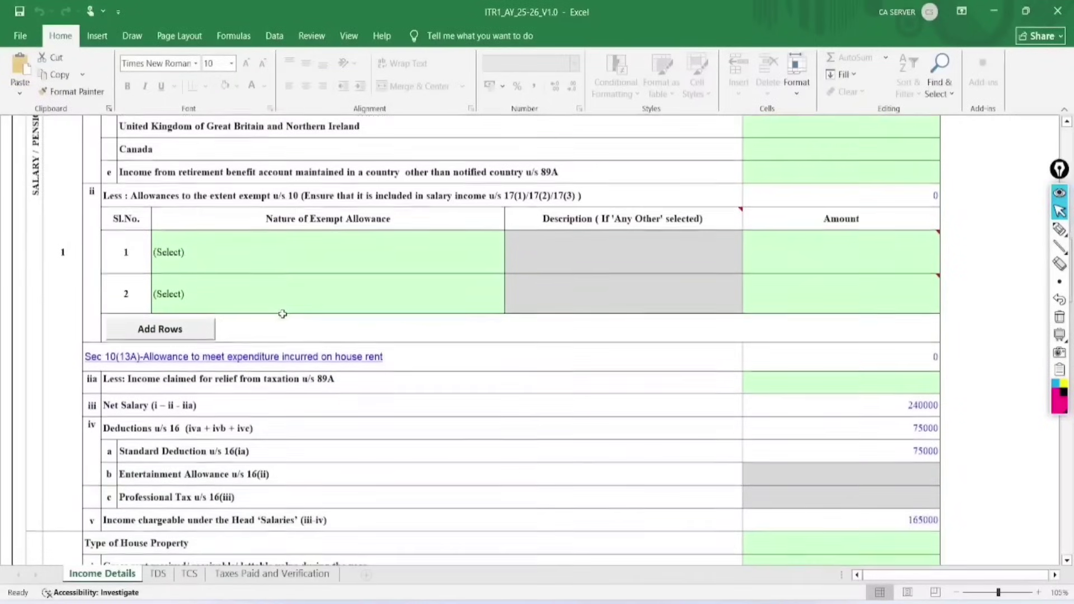
left_click(364, 255)
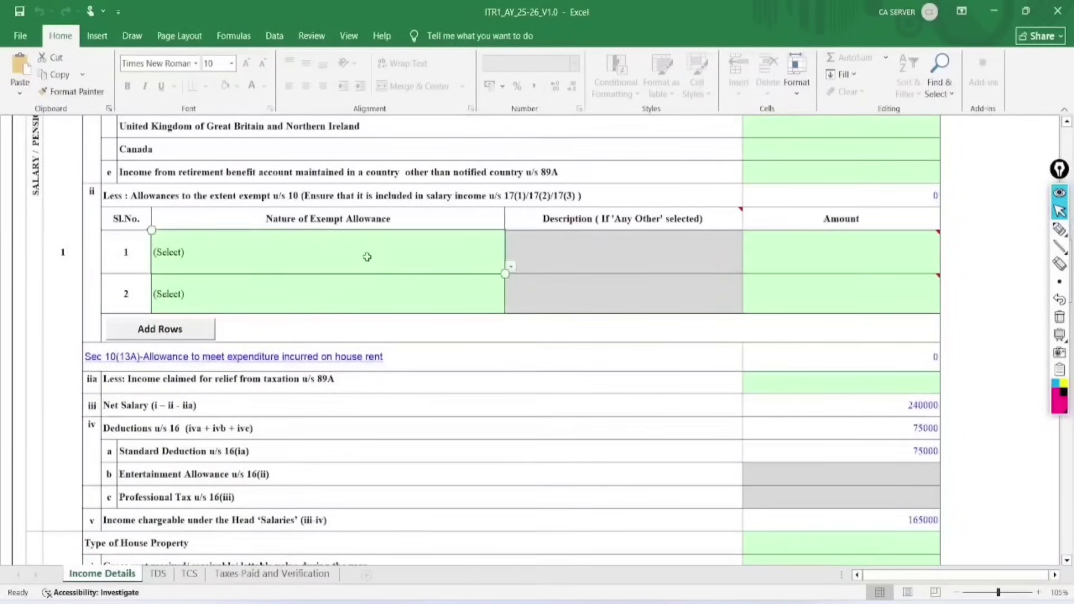
left_click(512, 267)
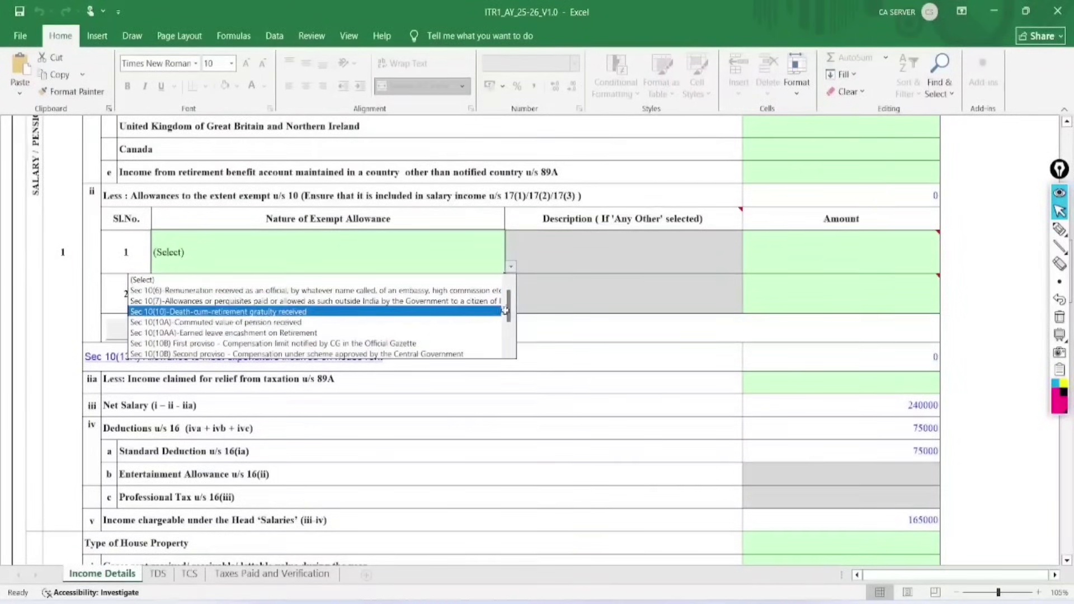
left_click_drag(509, 314, 517, 351)
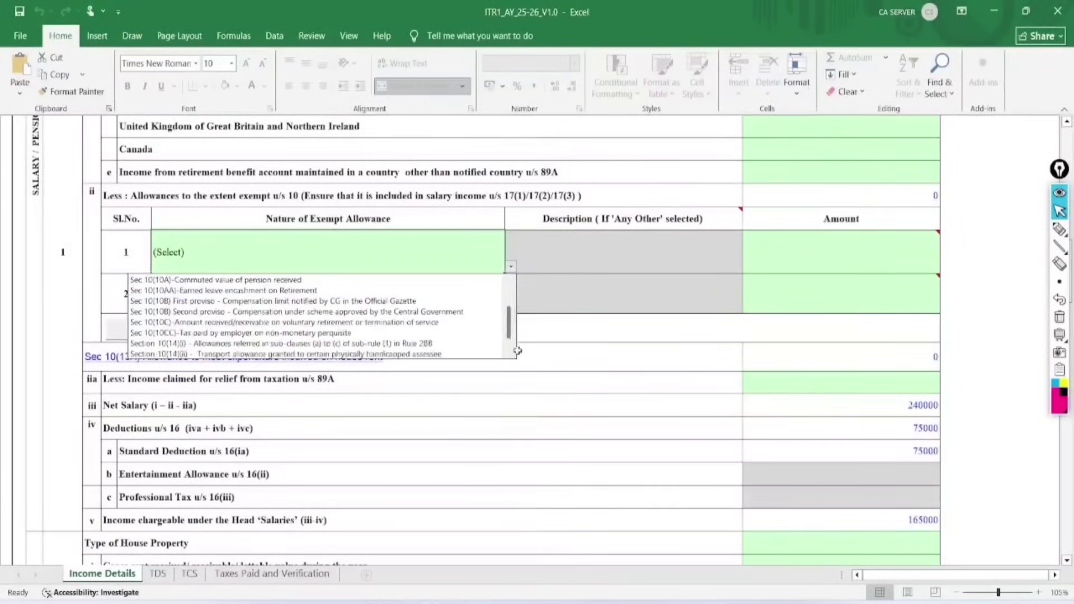
left_click(591, 305)
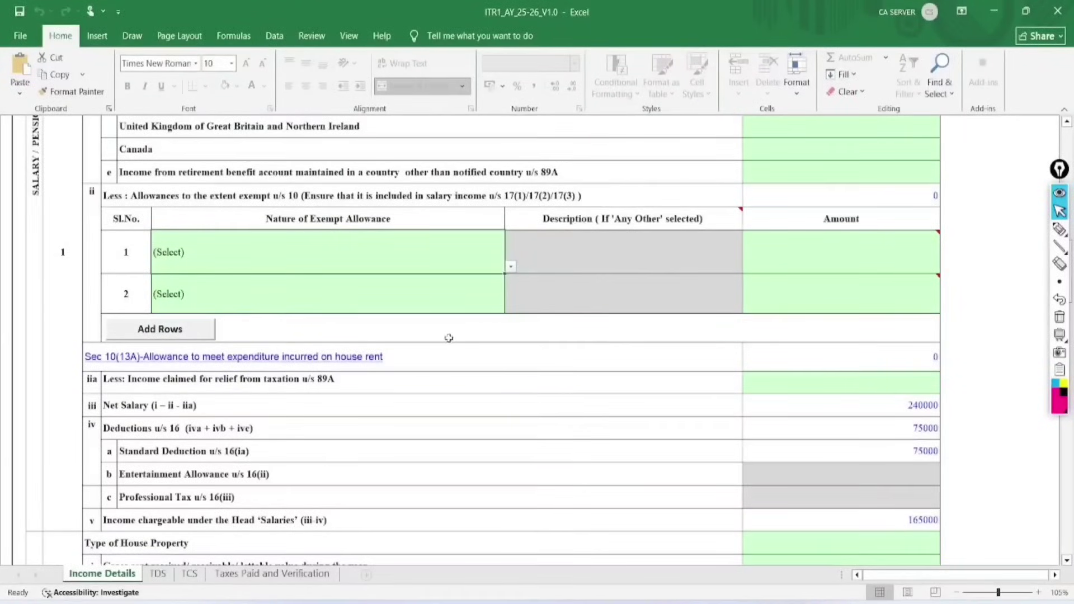
scroll(552, 423, "down", 2)
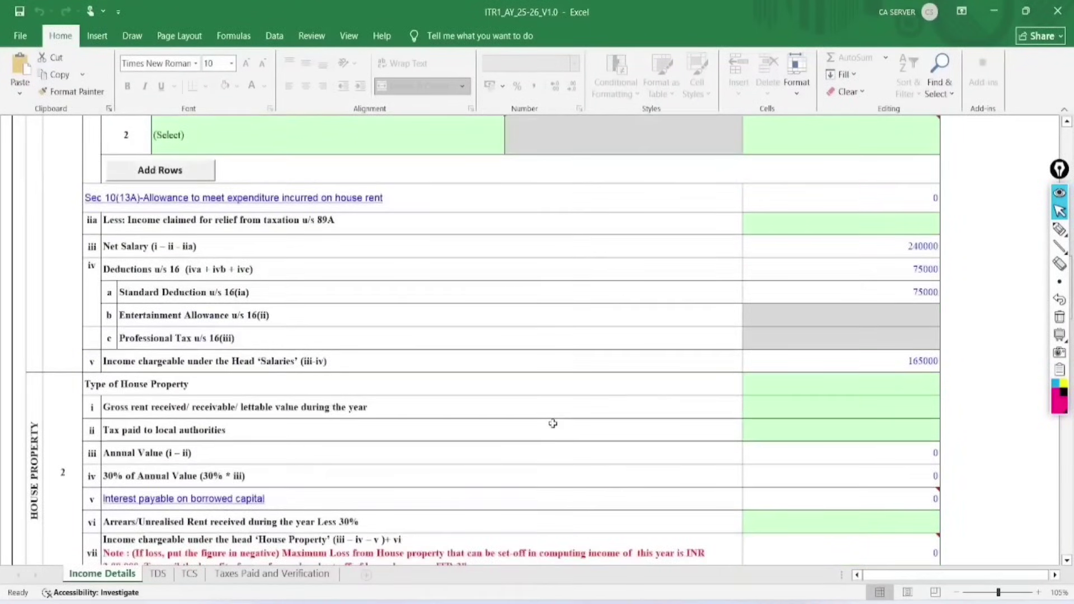
scroll(553, 423, "up", 2)
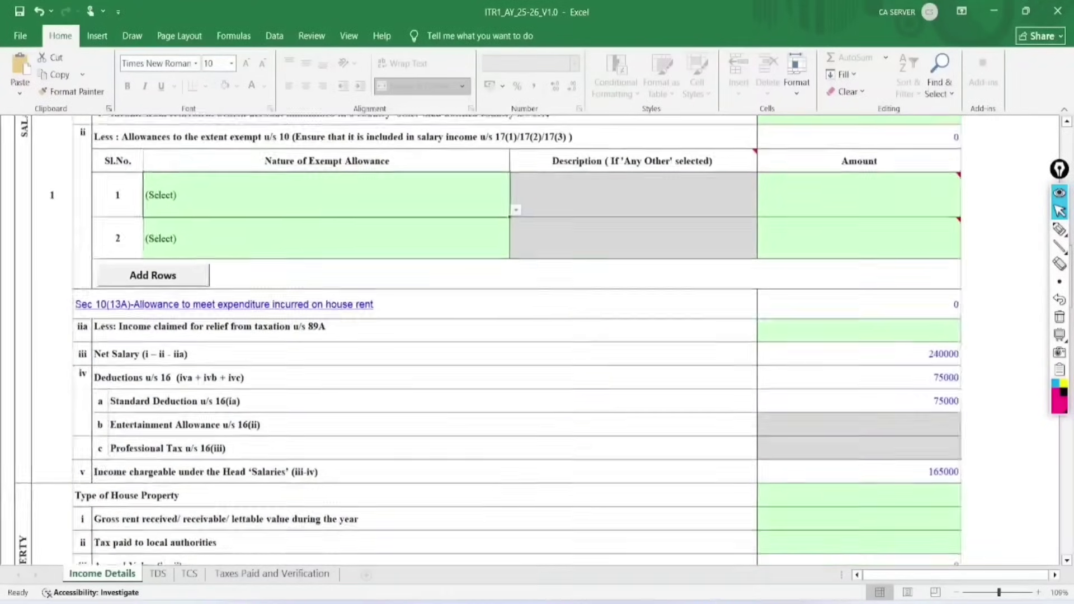
left_click(1060, 229)
mouse_move(918, 375)
left_mouse_down()
mouse_move(971, 367)
mouse_move(910, 369)
mouse_move(918, 380)
left_mouse_up()
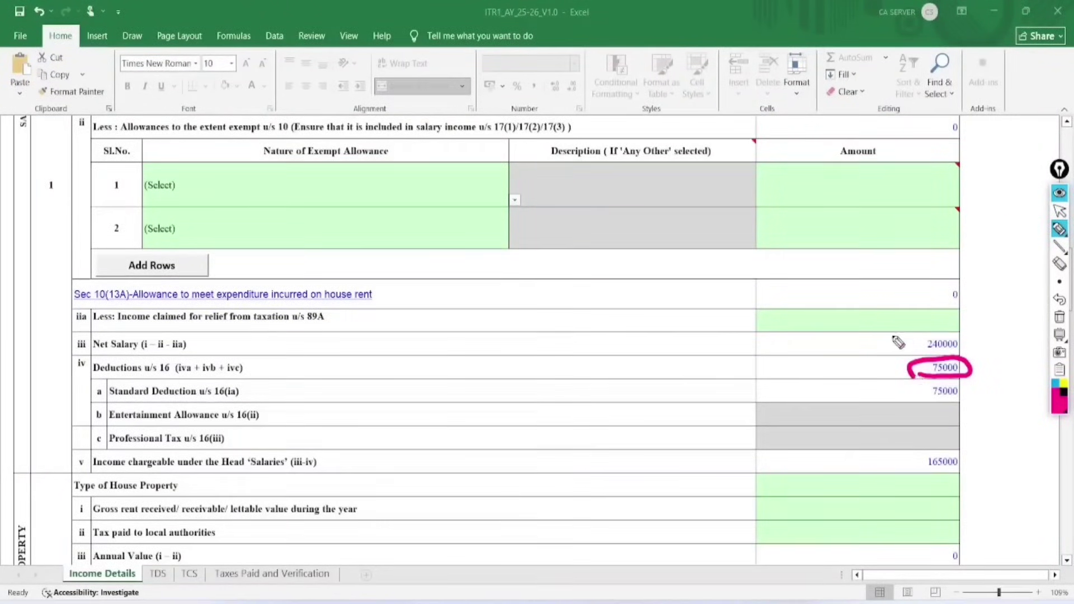
mouse_move(881, 338)
left_mouse_down()
mouse_move(913, 336)
mouse_move(921, 351)
mouse_move(959, 317)
left_mouse_up()
left_click_drag(857, 375, 910, 369)
left_click_drag(842, 358, 881, 396)
left_click_drag(906, 351, 888, 393)
mouse_move(976, 444)
left_mouse_down()
mouse_move(923, 430)
mouse_move(965, 432)
left_mouse_up()
left_click(1059, 317)
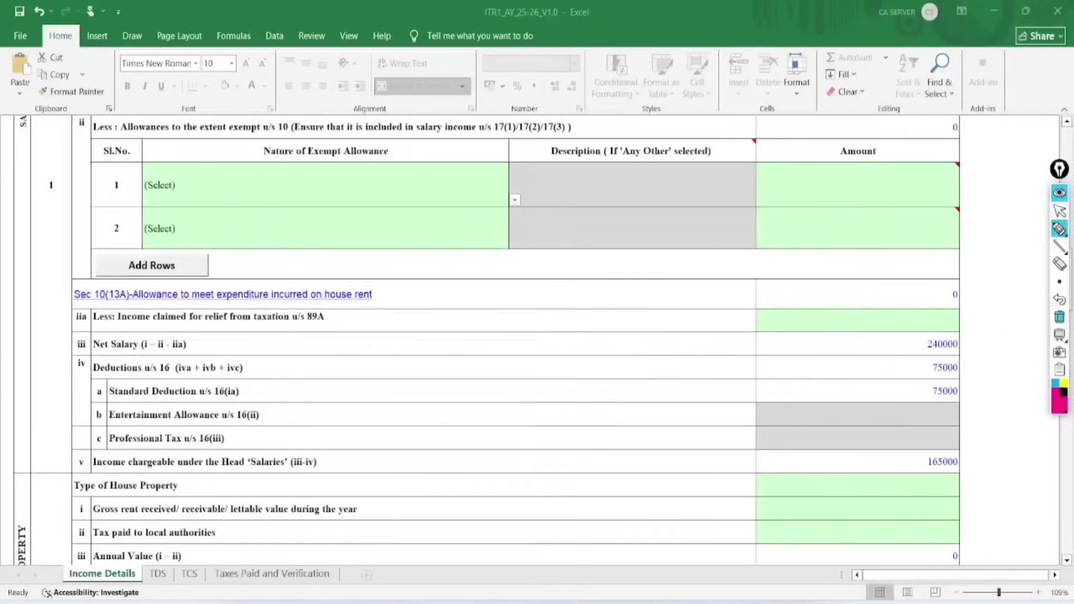
left_click(1059, 212)
left_click(599, 296)
scroll(600, 296, "down", 1)
scroll(486, 341, "down", 3)
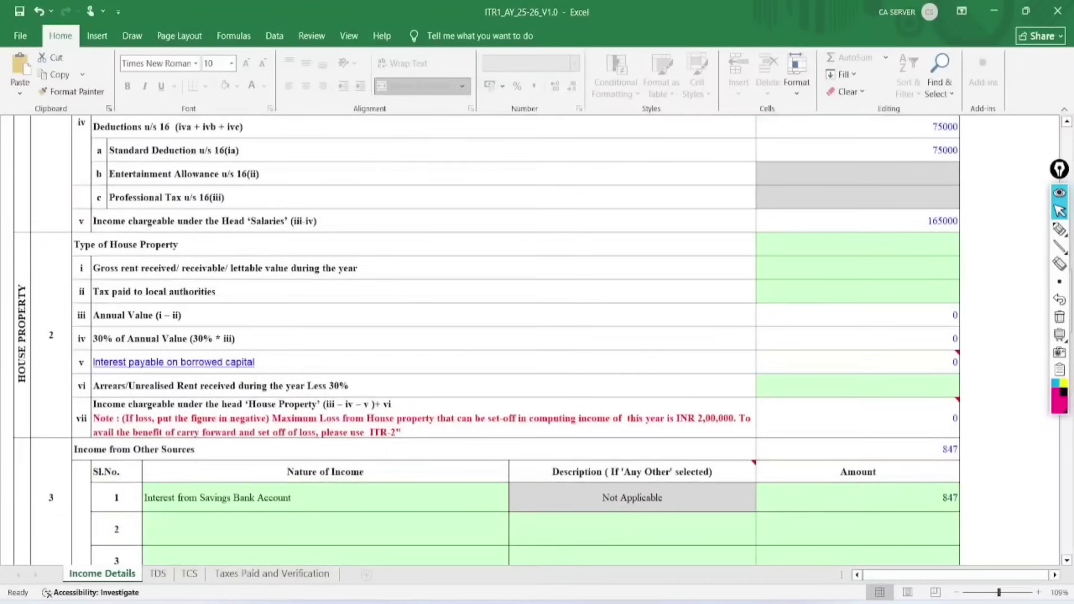
Mark the Type of House Property label, then clear the mark.
left_click(1059, 230)
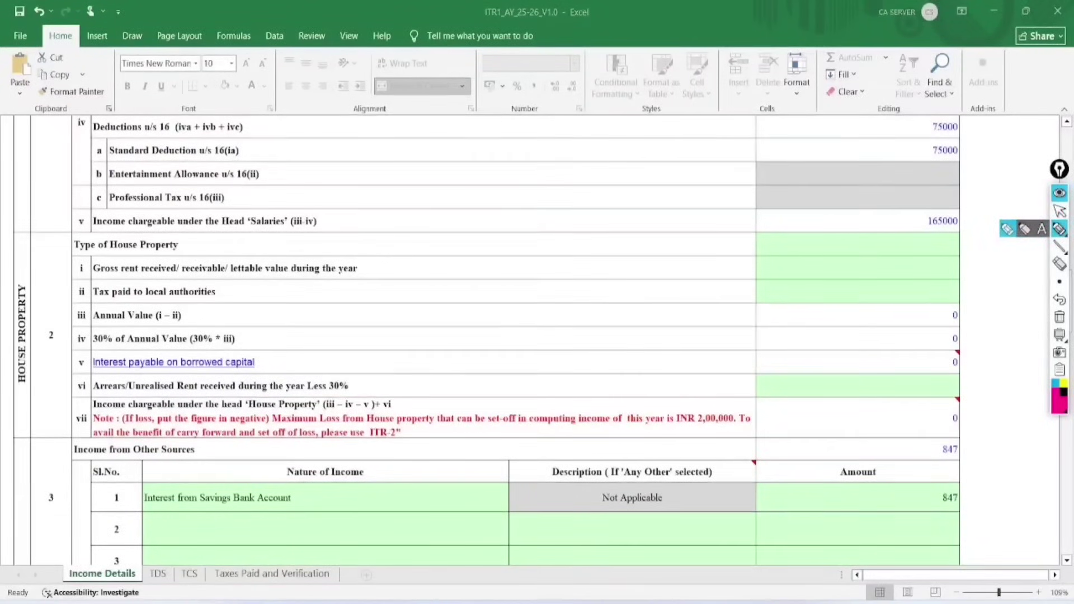
mouse_move(61, 251)
left_mouse_down()
mouse_move(205, 245)
mouse_move(81, 230)
mouse_move(67, 268)
left_mouse_up()
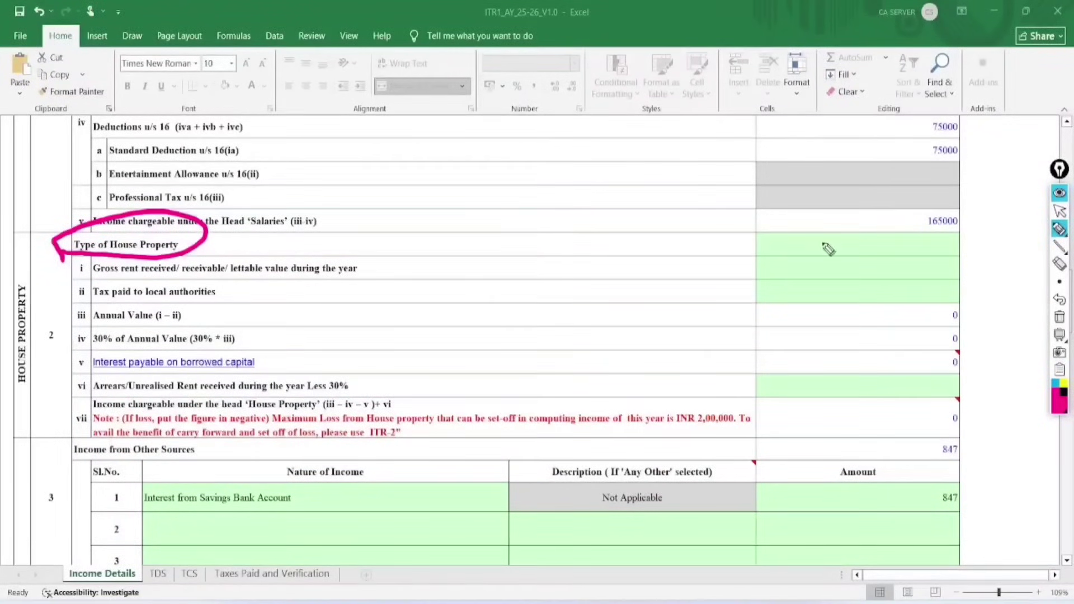
left_click(1060, 317)
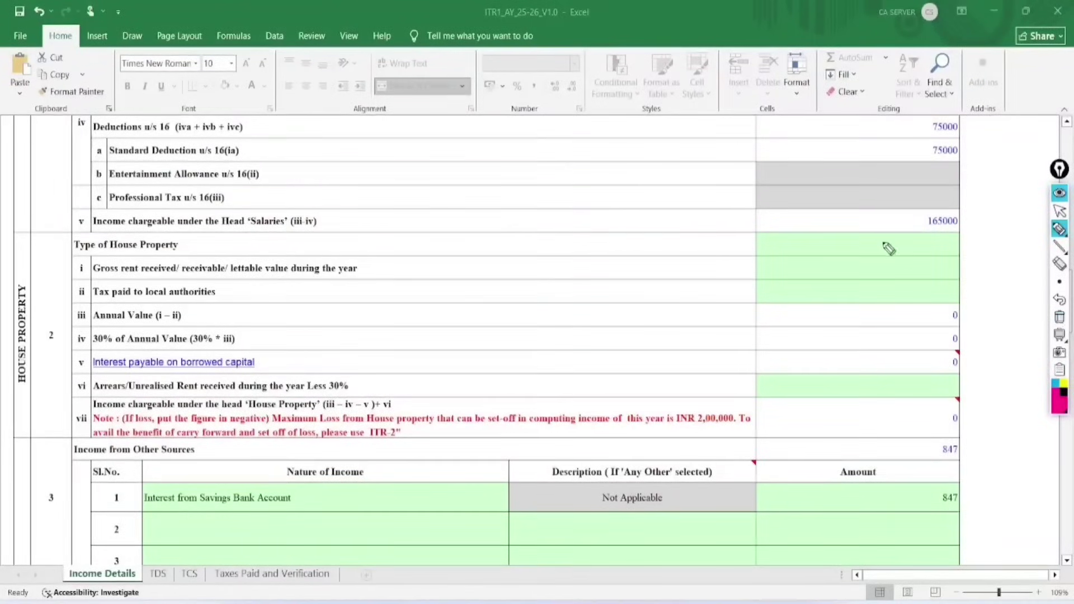
left_click(1059, 211)
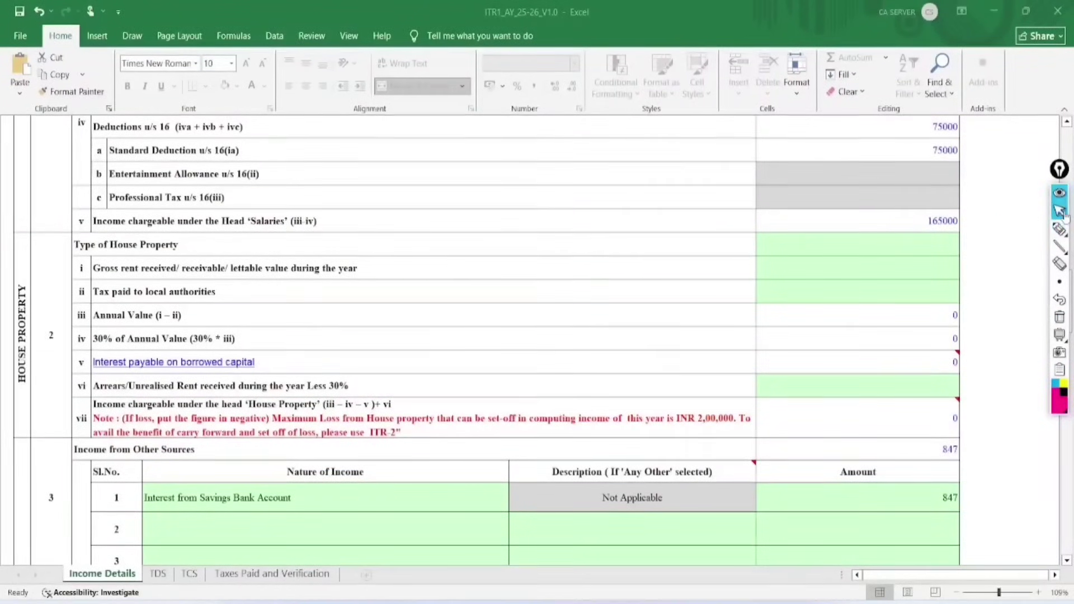
Set Type of House Property to Let Out with gross rent received of 100000.
left_click(934, 239)
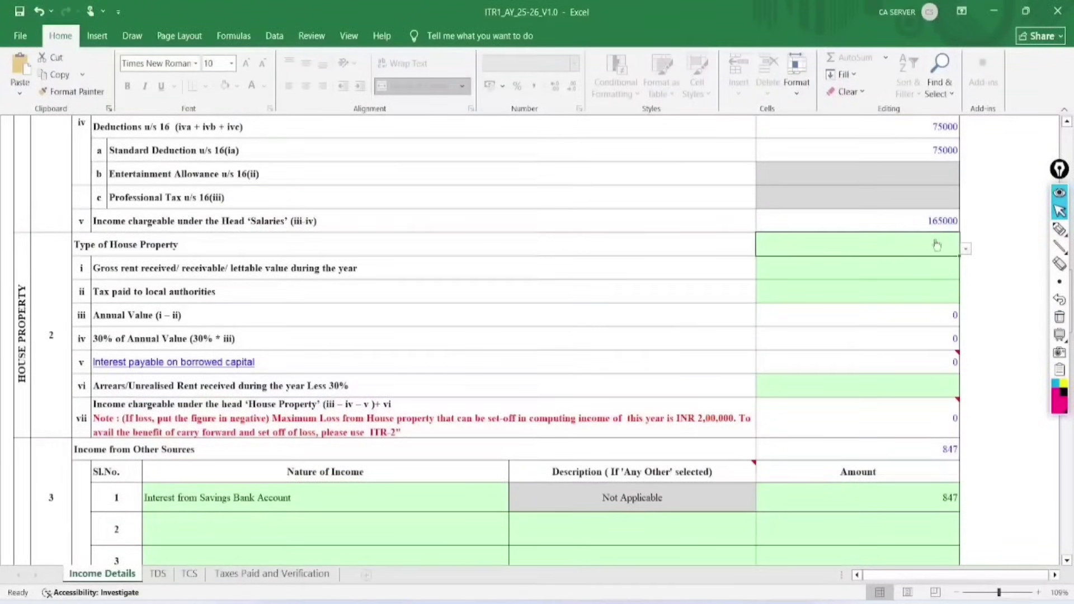
left_click(966, 251)
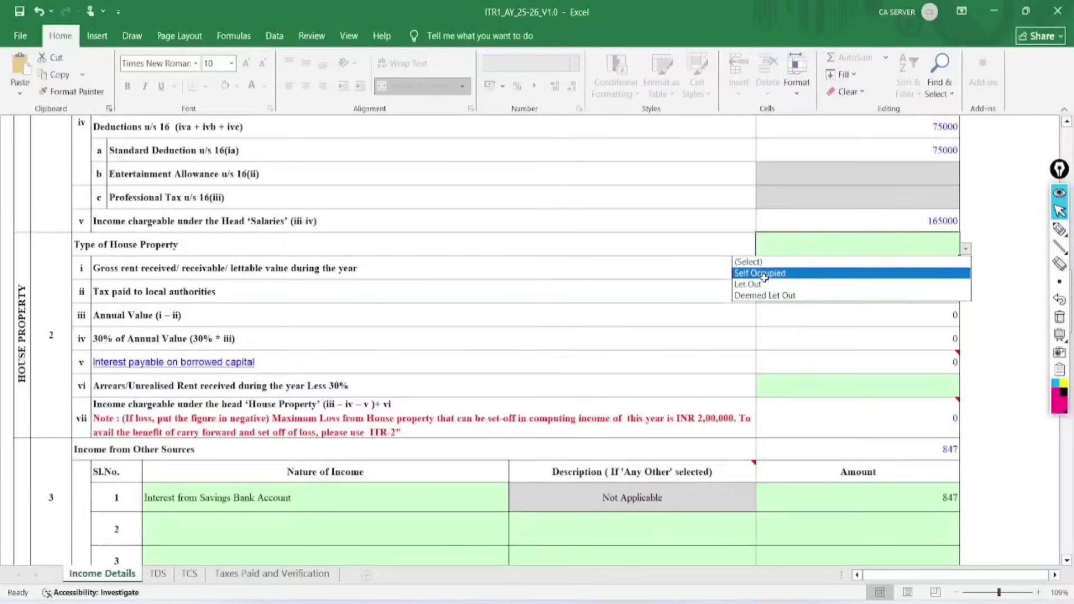
left_click(761, 284)
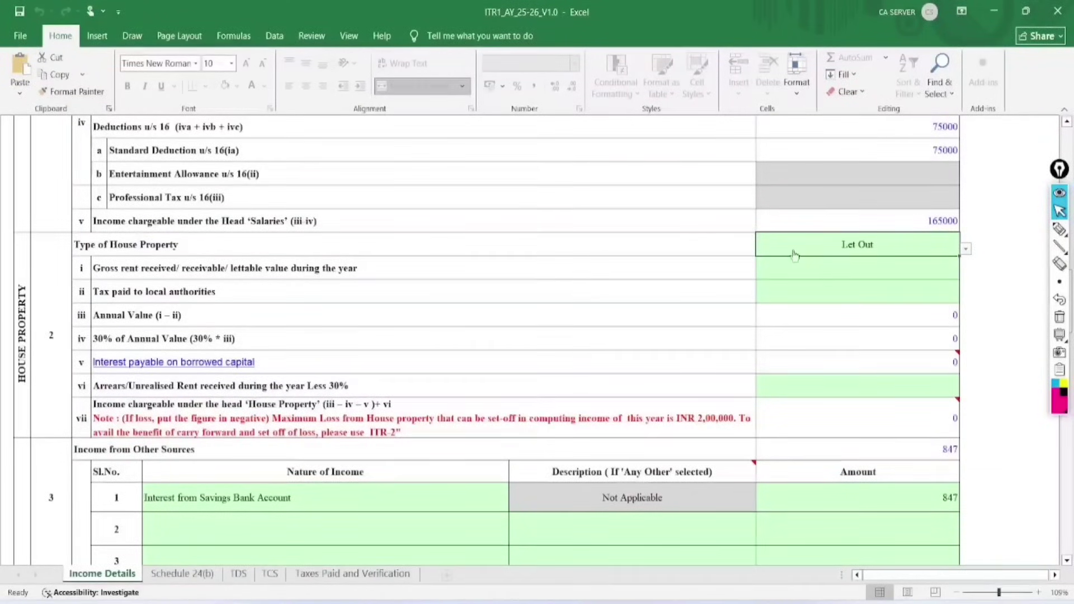
left_click(839, 270)
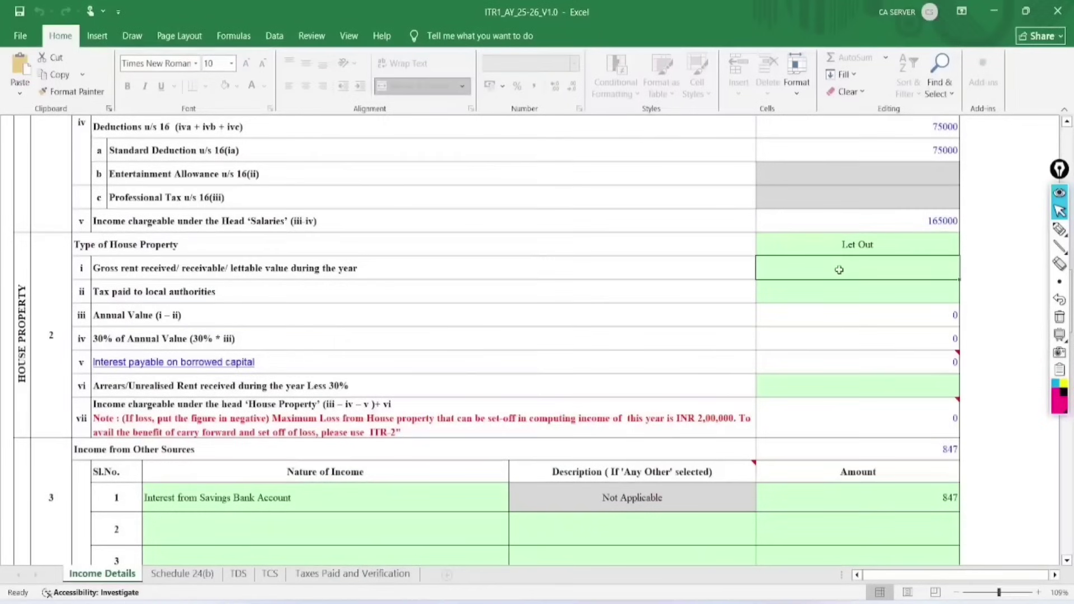
type("100000")
key("Tab")
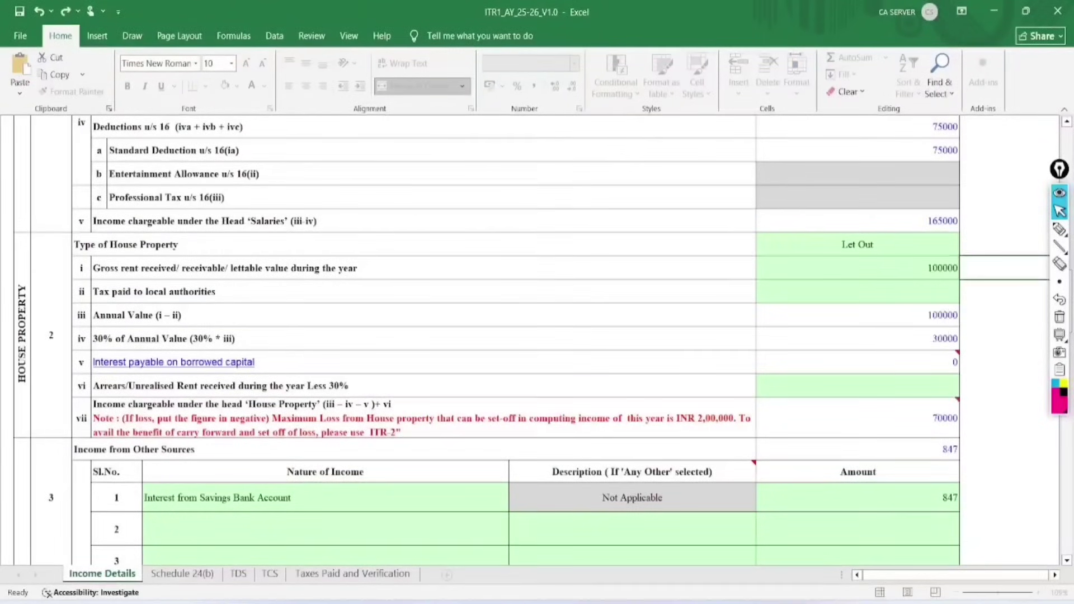
Check the 30% deduction, chargeable house property income and the 847 savings interest.
left_click(955, 339)
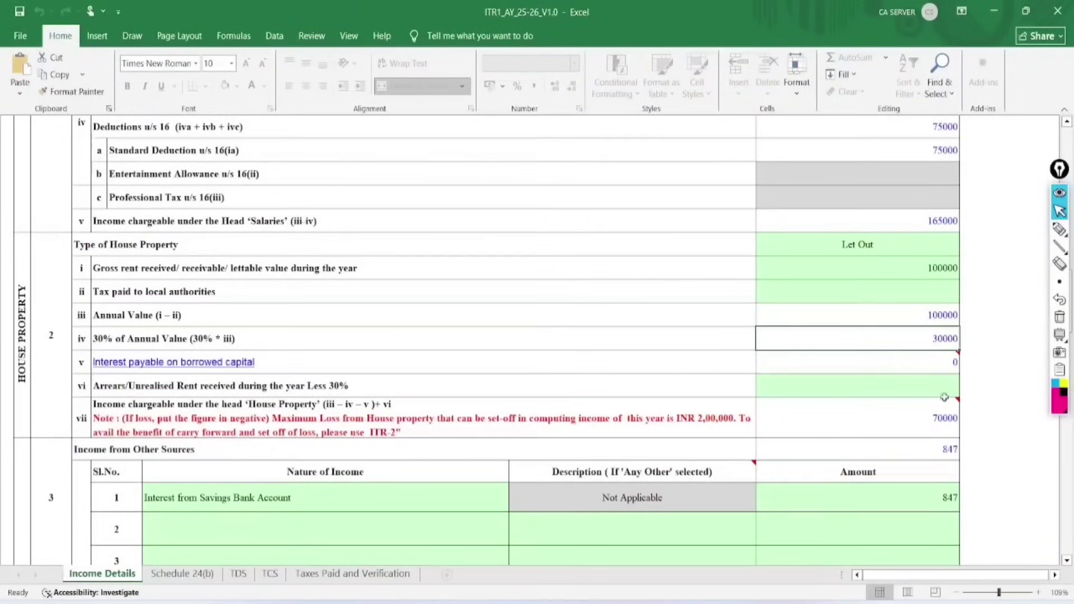
left_click(945, 417)
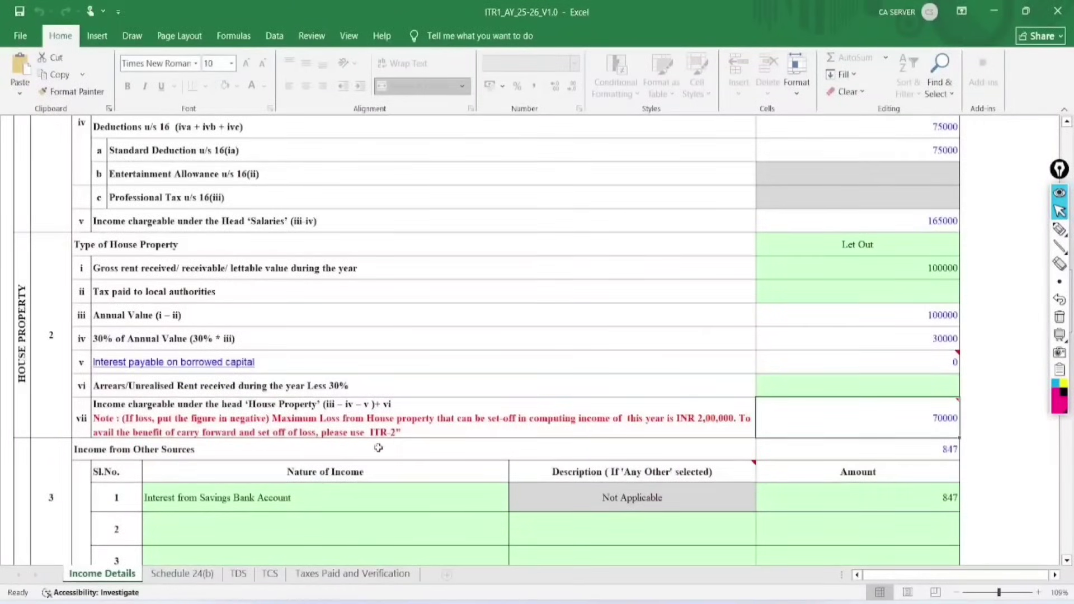
left_click(205, 496)
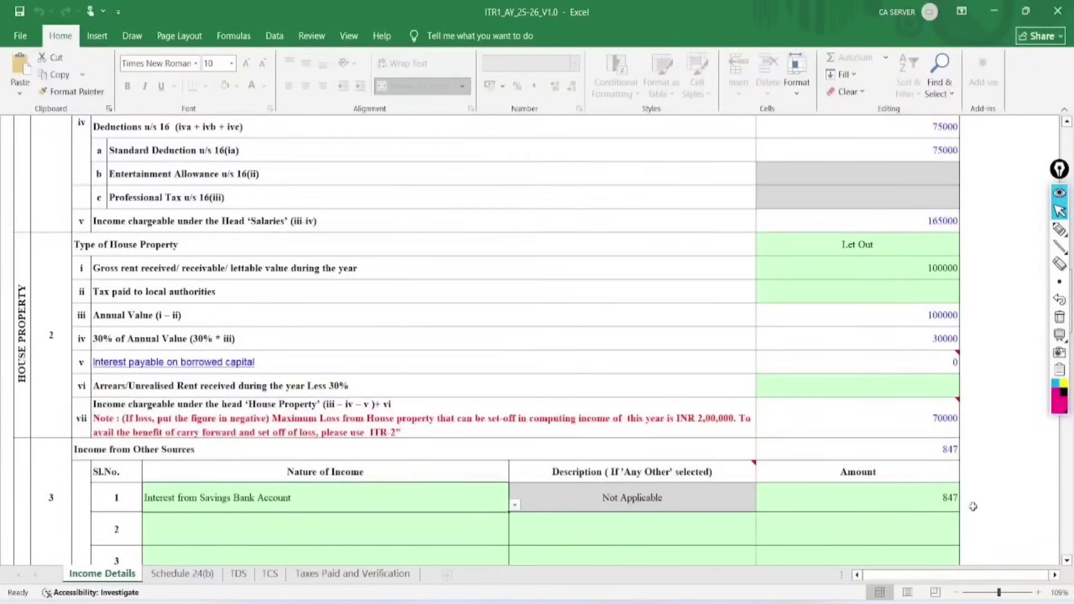
left_click(945, 496)
left_click(1005, 475)
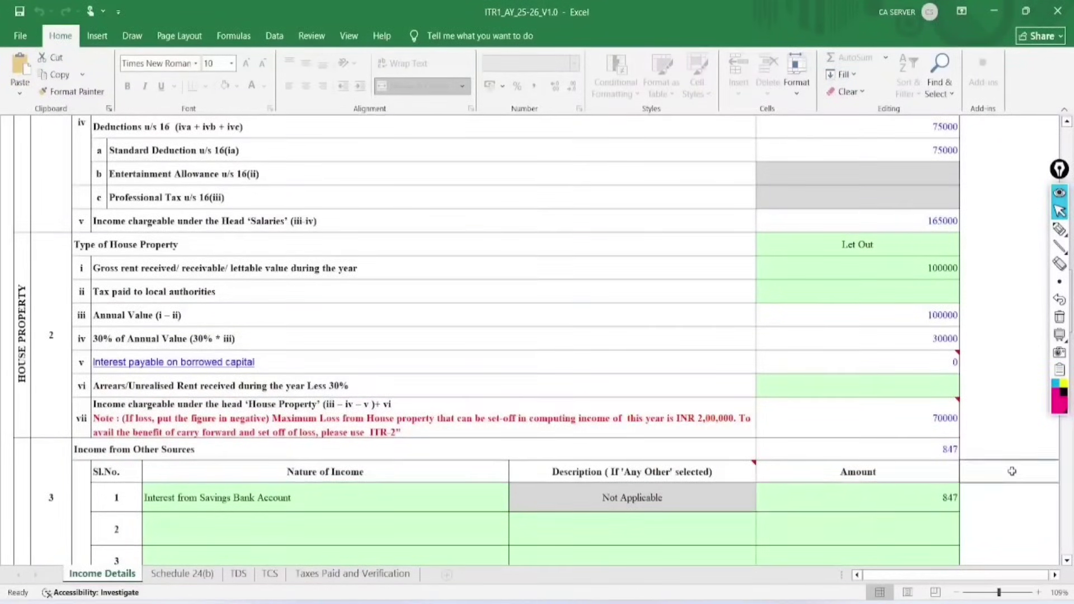
Set row 2's nature of income under Income from Other Sources to Any Other.
scroll(1007, 473, "down", 4)
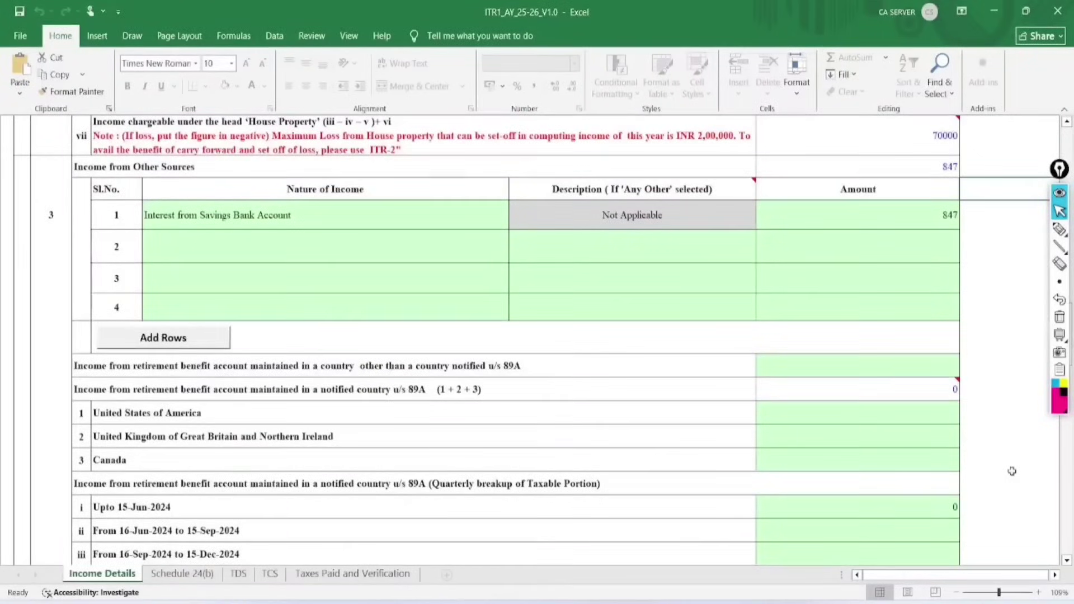
left_click(463, 237)
left_click(514, 254)
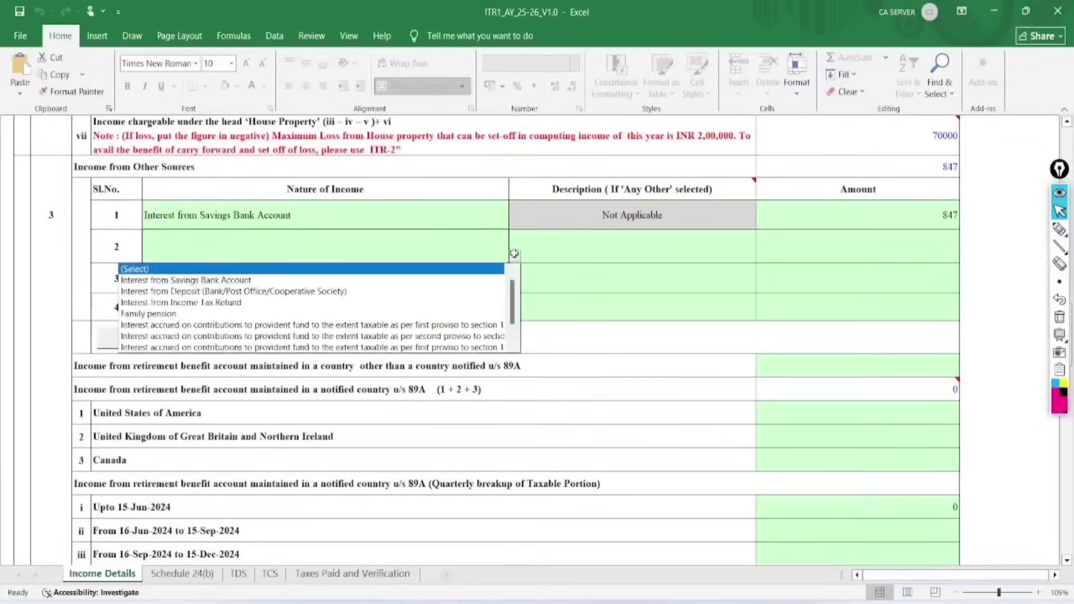
left_click_drag(513, 293, 513, 312)
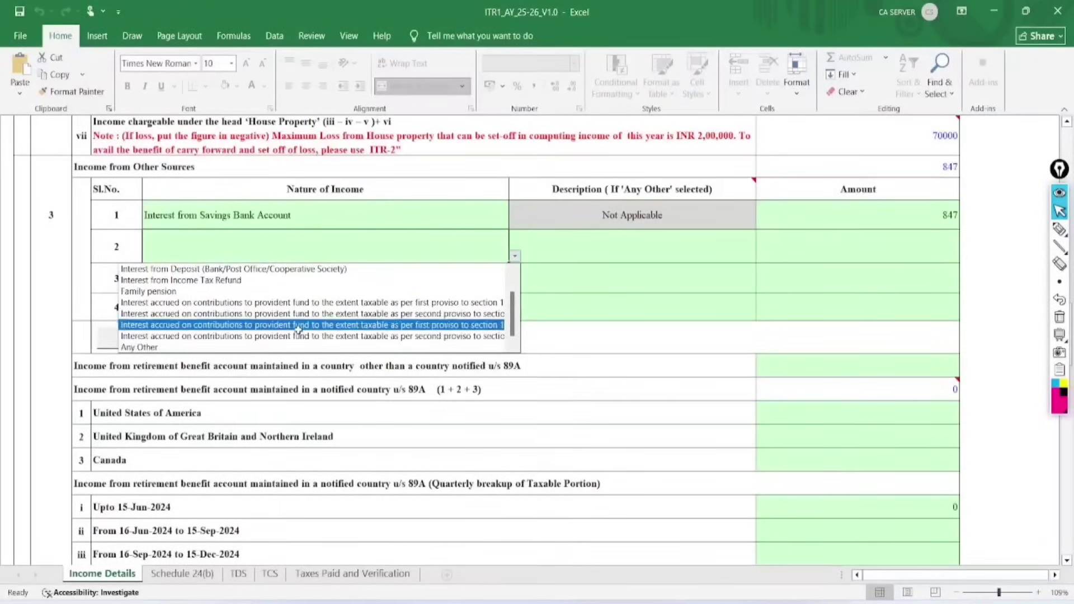
left_click(193, 347)
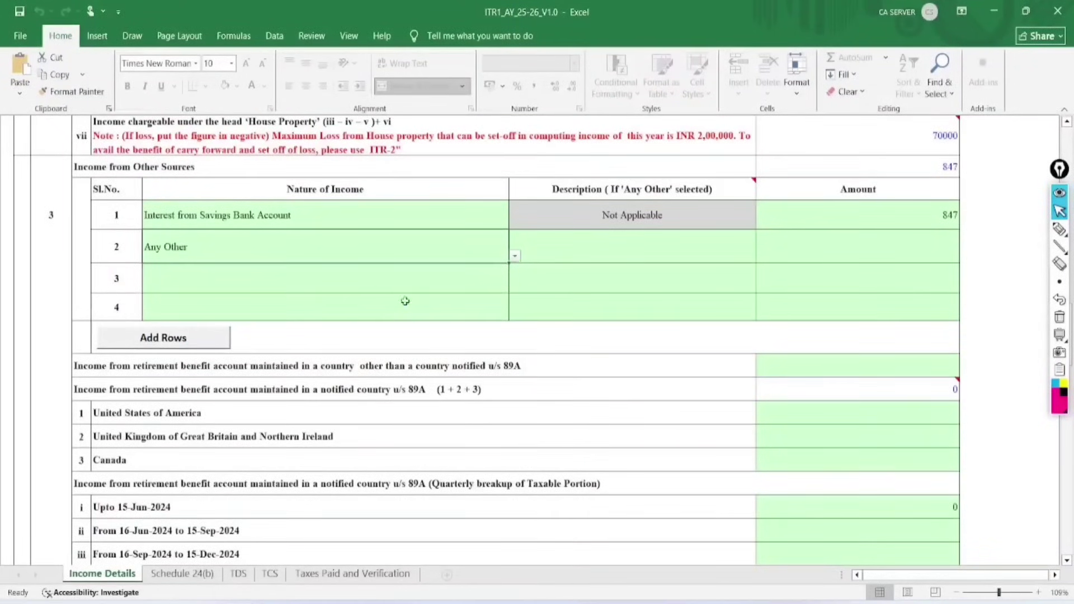
Describe row 2 as 'Tution and coachings' with an amount of 400000.
left_click(588, 255)
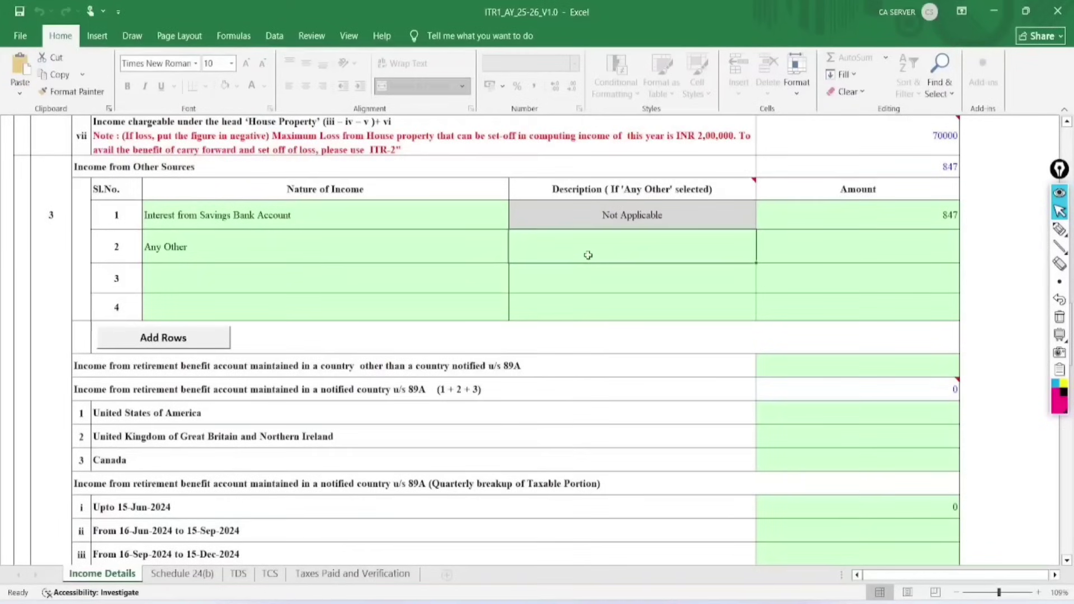
type("Tution ")
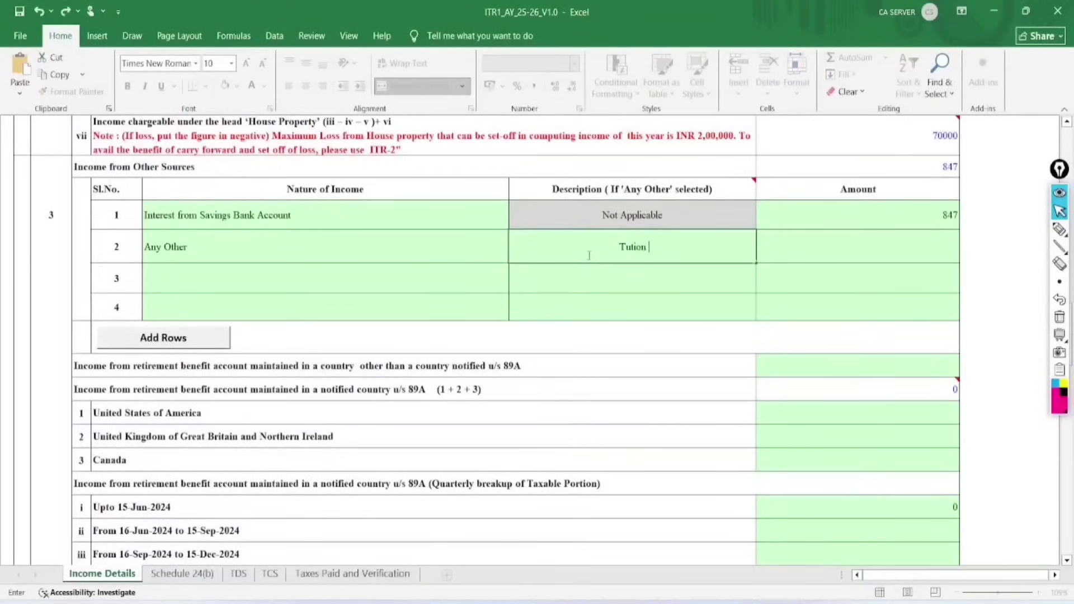
type("and coacing")
key("BackSpace")
key("BackSpace")
key("BackSpace")
key("BackSpace")
key("BackSpace")
type("chings")
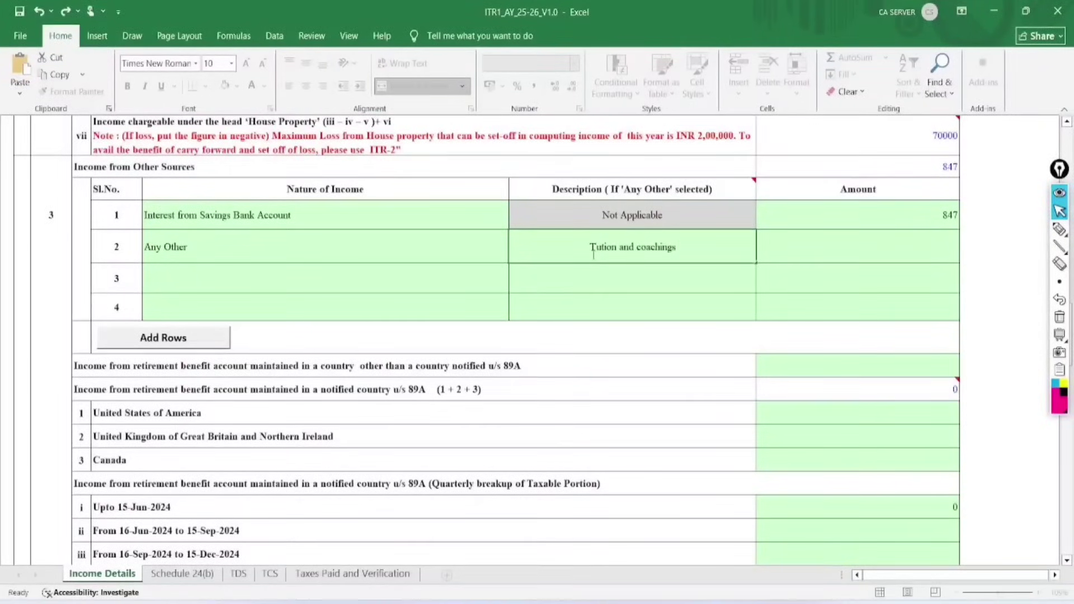
key("Return")
left_click(869, 253)
type("400000")
key("Return")
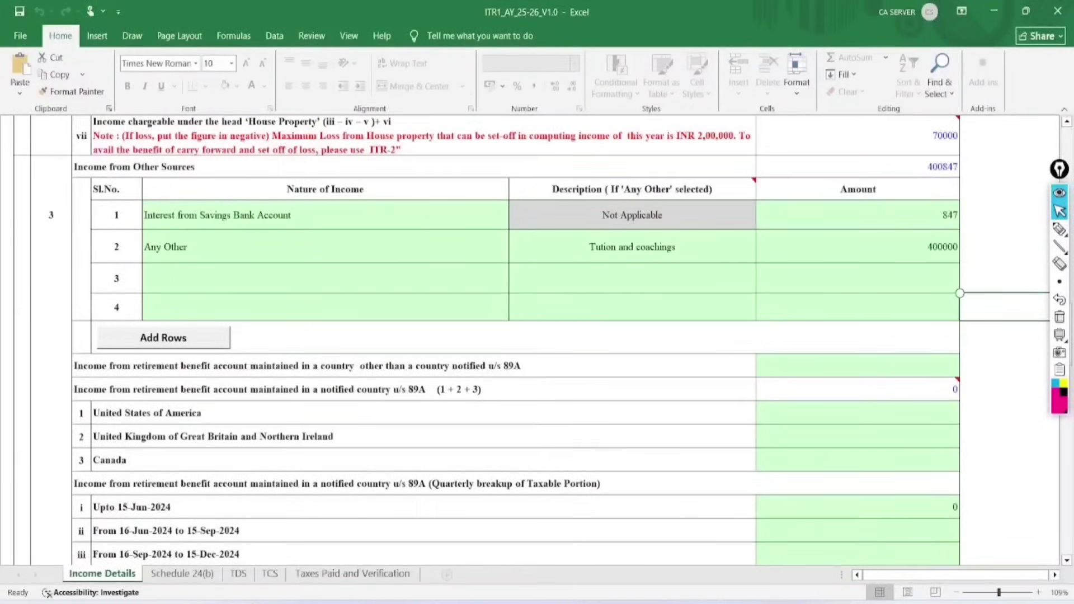
scroll(532, 336, "down", 1)
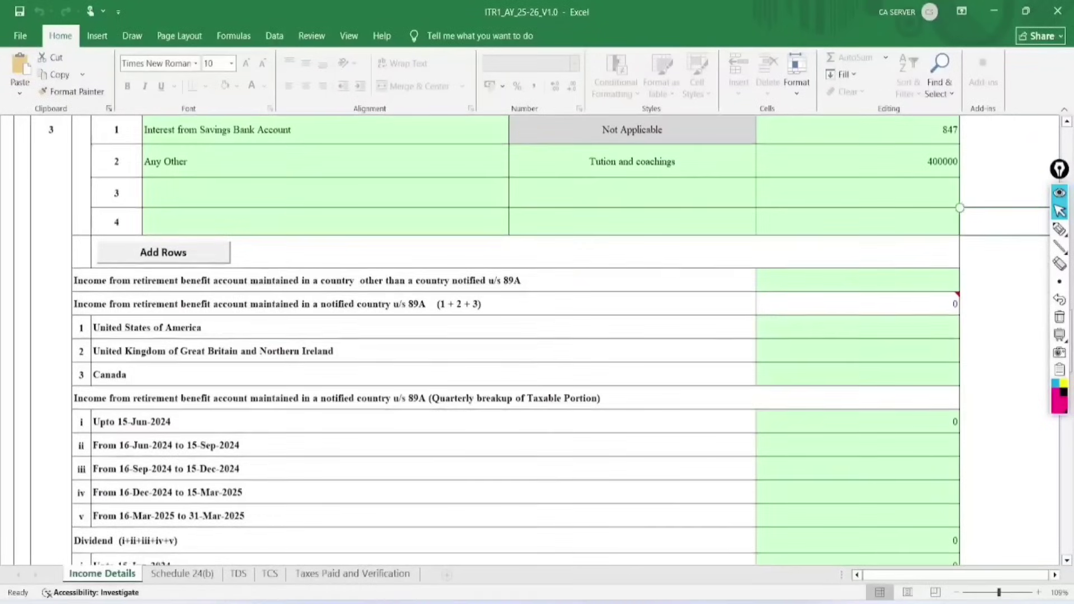
Scroll down to the Dividend section and circle its heading with the EpicPen marker.
scroll(532, 335, "up", 1)
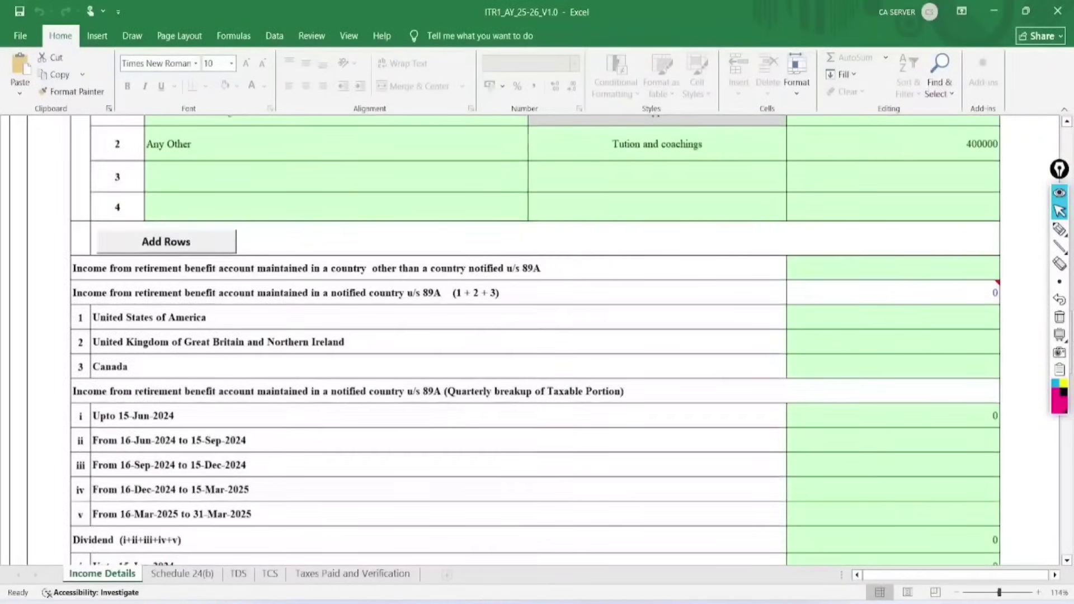
scroll(531, 336, "down", 1)
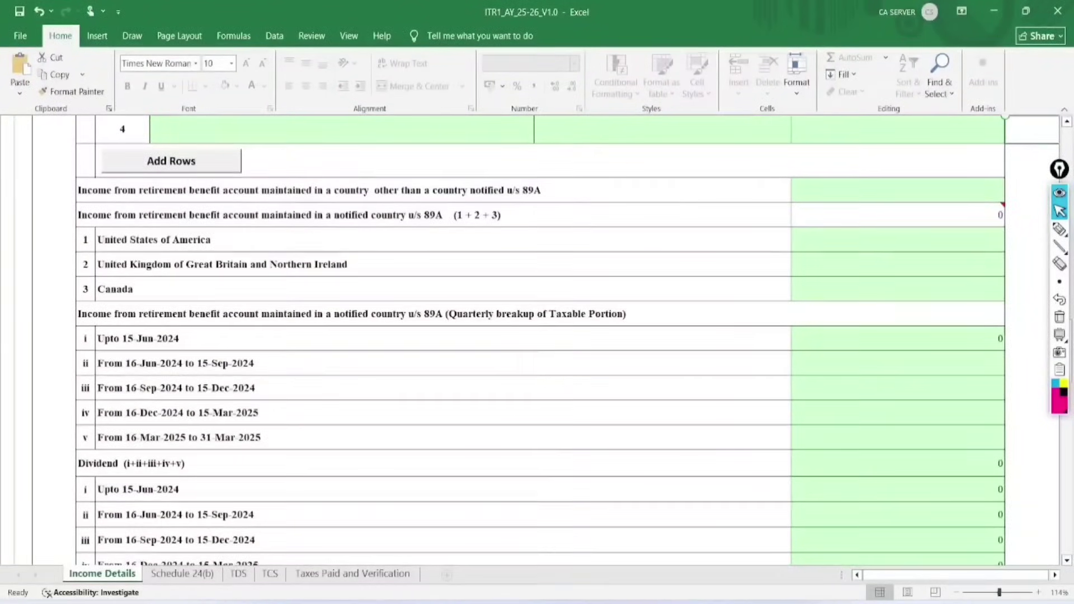
scroll(537, 336, "down", 3)
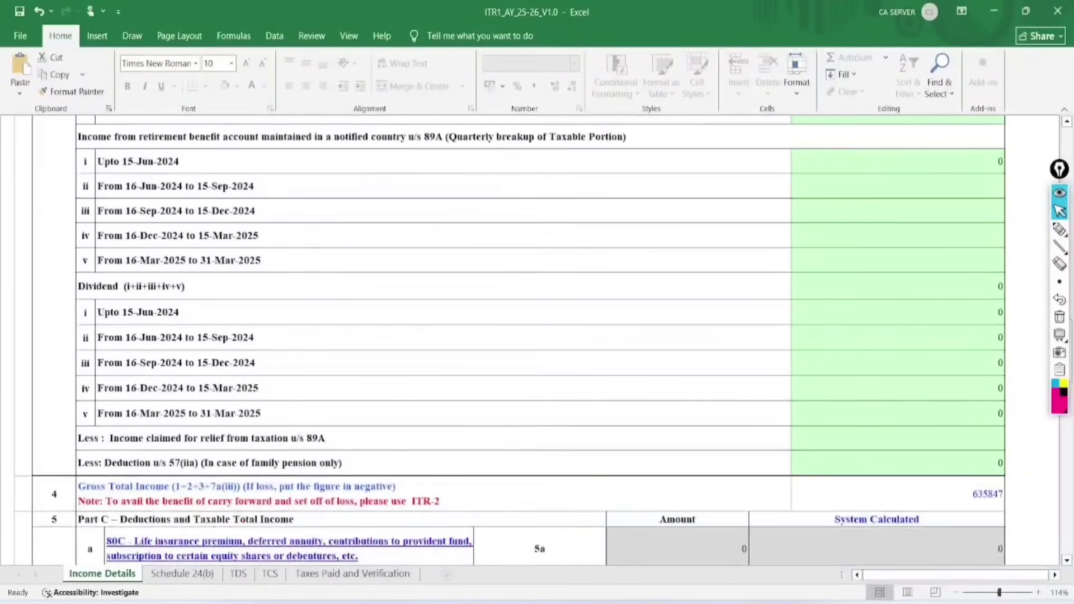
left_click(1060, 229)
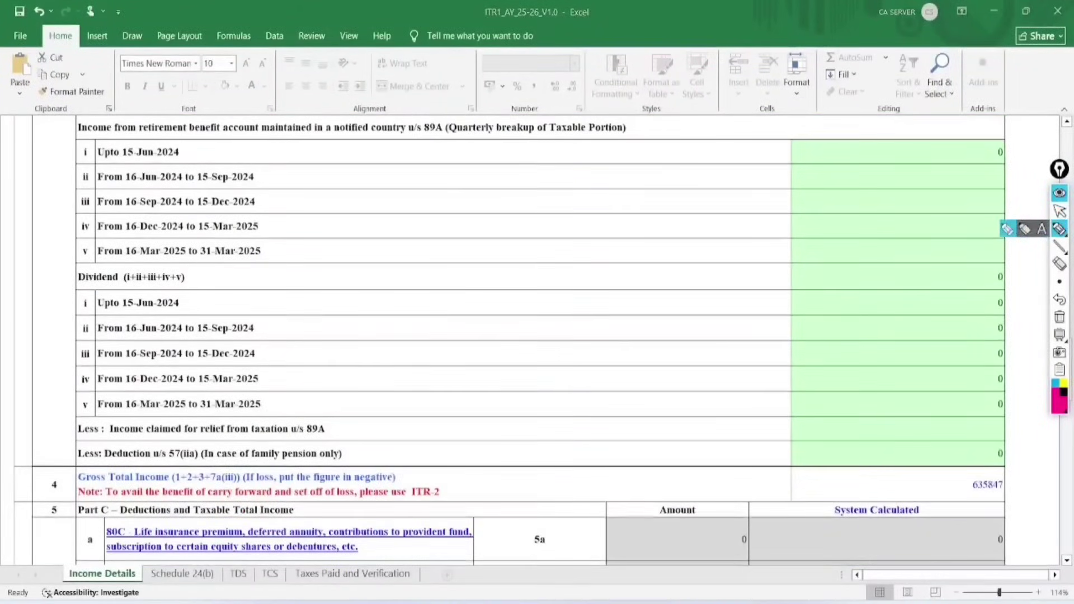
mouse_move(136, 248)
left_mouse_down()
mouse_move(140, 283)
mouse_move(111, 248)
left_mouse_up()
Tick each dividend quarter row and the Dividend total, bracketing the breakup rows together.
left_click_drag(207, 297, 315, 269)
mouse_move(276, 319)
left_mouse_down()
mouse_move(278, 330)
mouse_move(362, 306)
left_mouse_up()
left_click_drag(276, 349, 358, 344)
mouse_move(283, 374)
left_mouse_down()
mouse_move(313, 389)
mouse_move(360, 370)
left_mouse_up()
left_click_drag(286, 404, 364, 399)
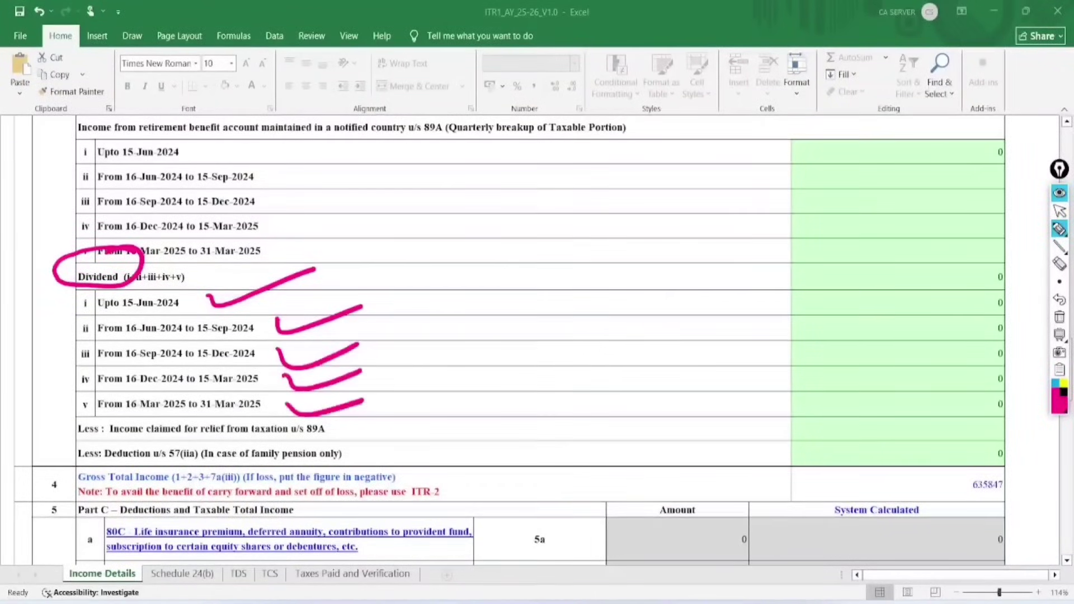
mouse_move(91, 292)
left_mouse_down()
mouse_move(65, 398)
mouse_move(95, 441)
left_mouse_up()
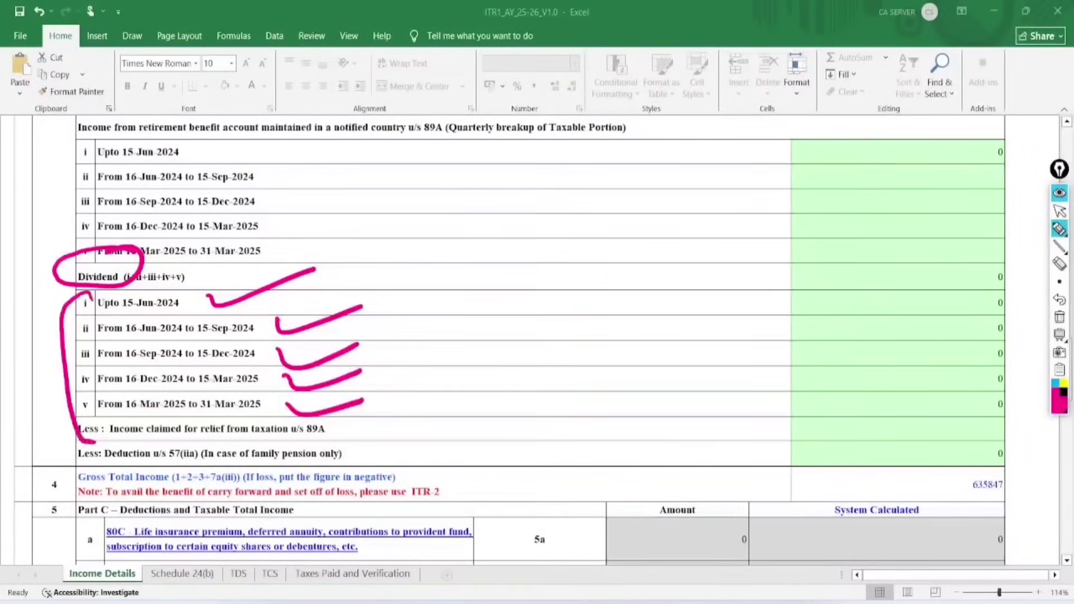
left_click_drag(385, 288, 565, 250)
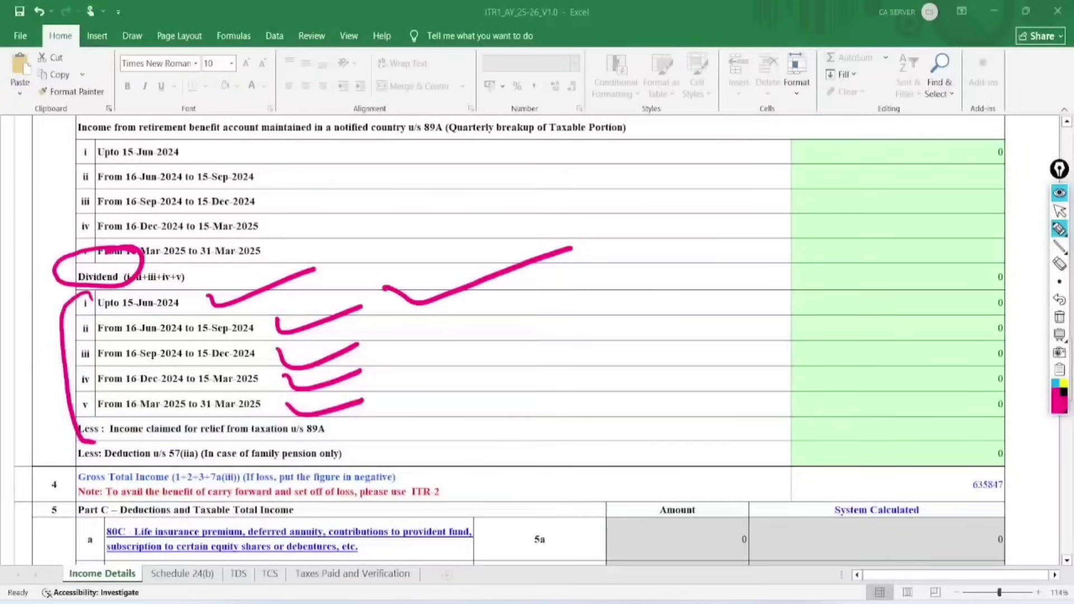
Clear all annotations and return EpicPen to the arrow tool.
left_click(1059, 318)
left_click(1059, 211)
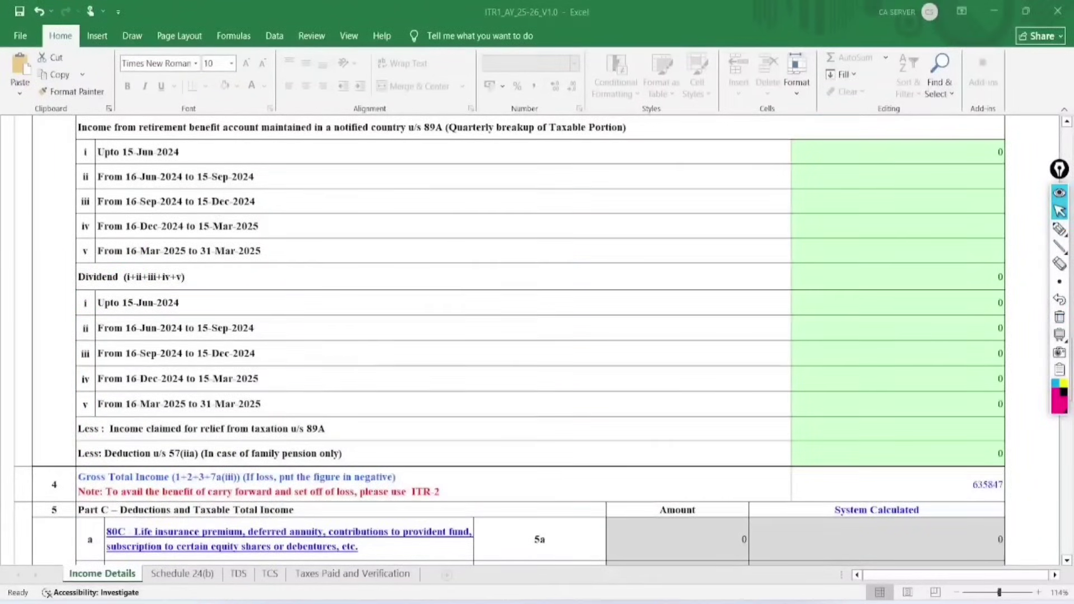
scroll(537, 335, "down", 3)
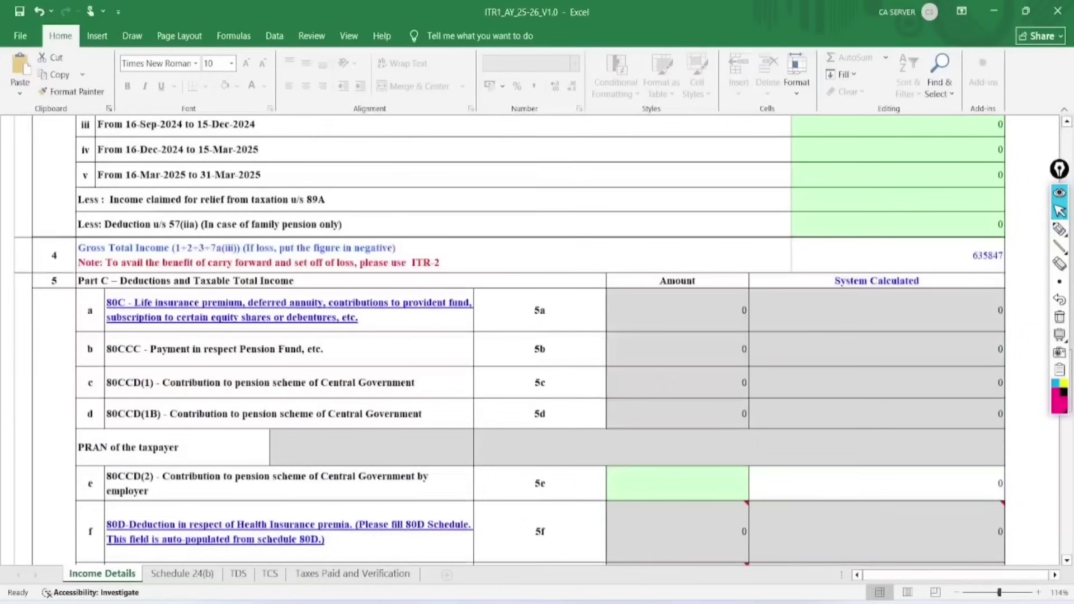
Scroll down and circle the zero deduction amounts for 5a to 5d, then clear the mark.
scroll(537, 335, "down", 1)
left_click(1060, 230)
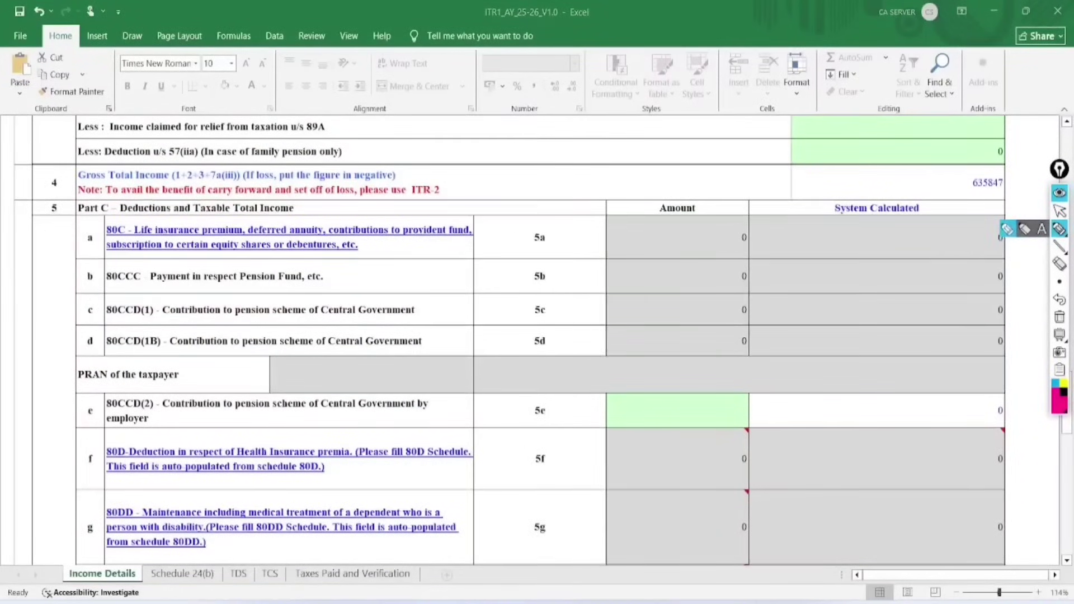
mouse_move(769, 197)
left_mouse_down()
mouse_move(647, 283)
mouse_move(712, 210)
mouse_move(701, 208)
left_mouse_up()
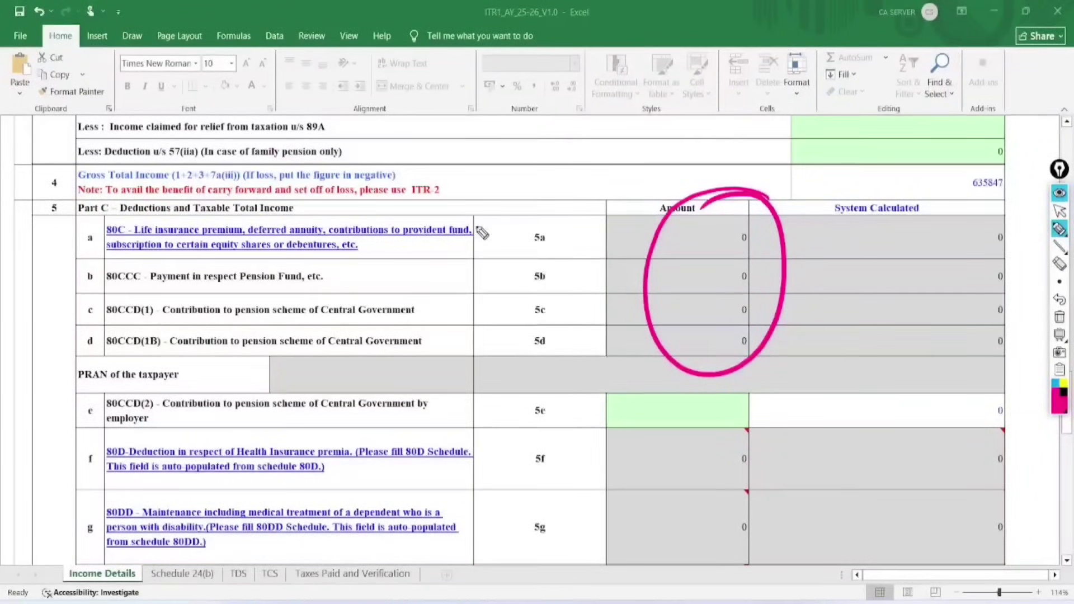
left_click(1060, 318)
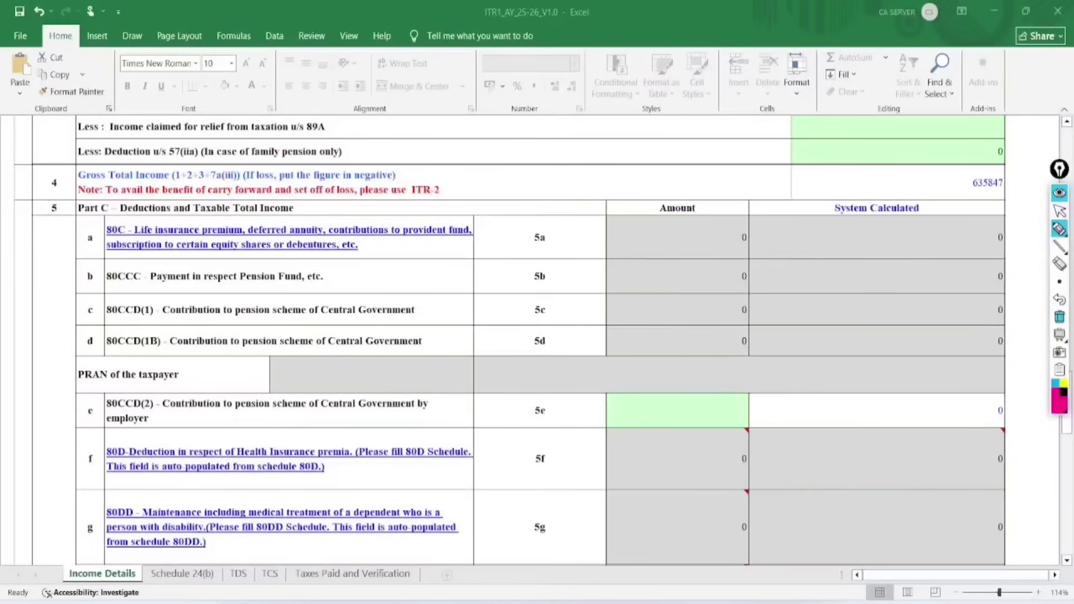
Circle the taxpayer's PRAN and the 80CCD(2) row, then clear it and return to the arrow tool.
mouse_move(201, 373)
left_mouse_down()
mouse_move(181, 357)
mouse_move(139, 447)
mouse_move(189, 362)
left_mouse_up()
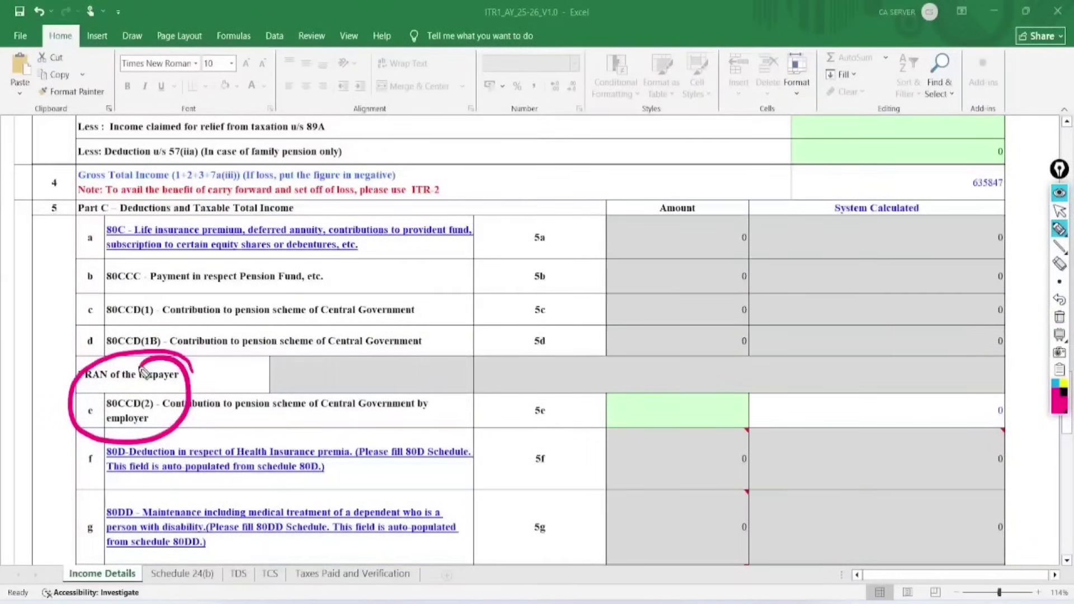
left_click(1059, 317)
left_click(1059, 211)
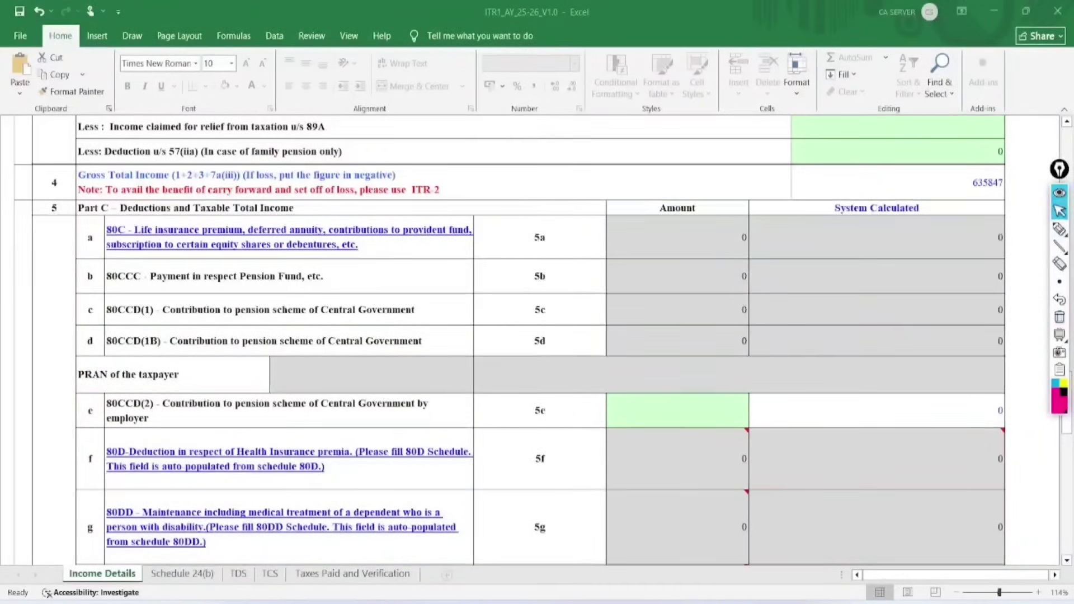
scroll(537, 335, "down", 3)
Scroll to the Exempt Income table and mark Total Income and the exempt income heading with EpicPen.
scroll(537, 336, "down", 5)
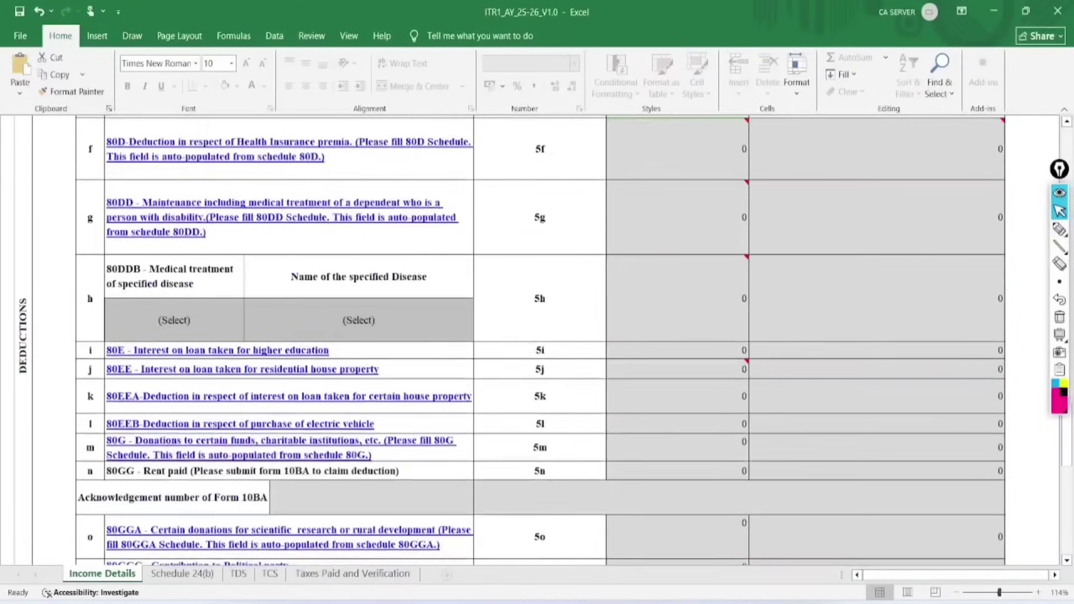
scroll(537, 336, "down", 3)
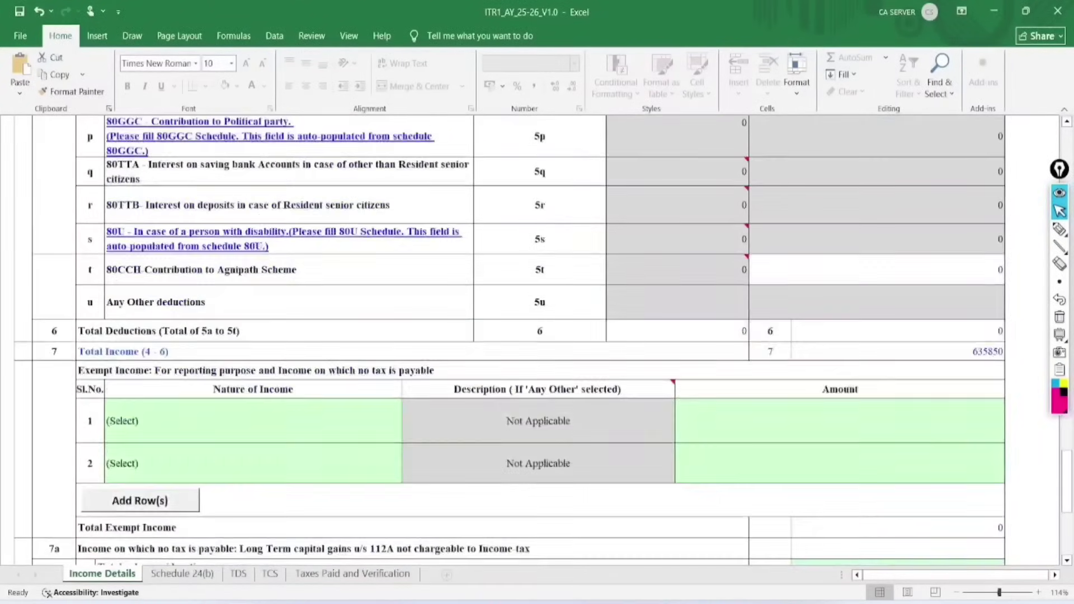
scroll(537, 335, "down", 2)
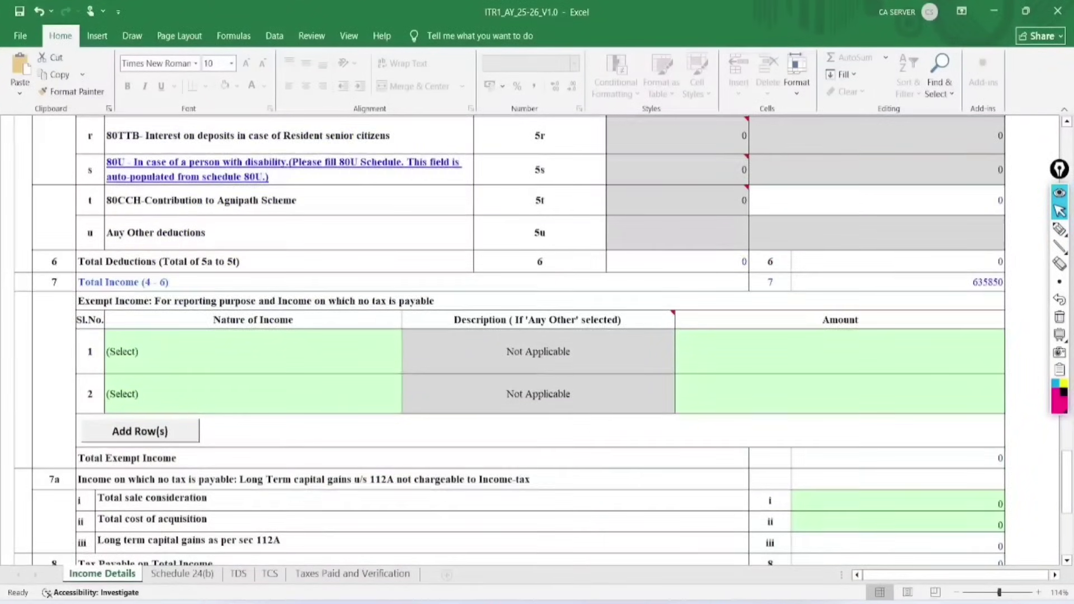
scroll(537, 335, "down", 2)
left_click(1058, 229)
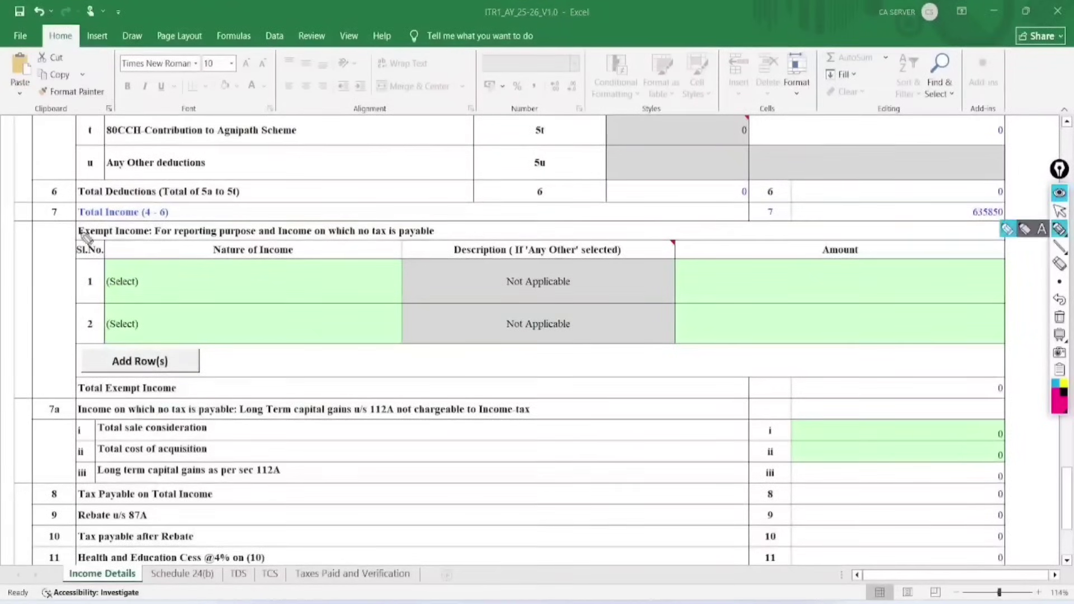
mouse_move(69, 232)
left_mouse_down()
mouse_move(179, 239)
mouse_move(87, 218)
mouse_move(62, 243)
left_mouse_up()
left_click_drag(307, 243, 462, 246)
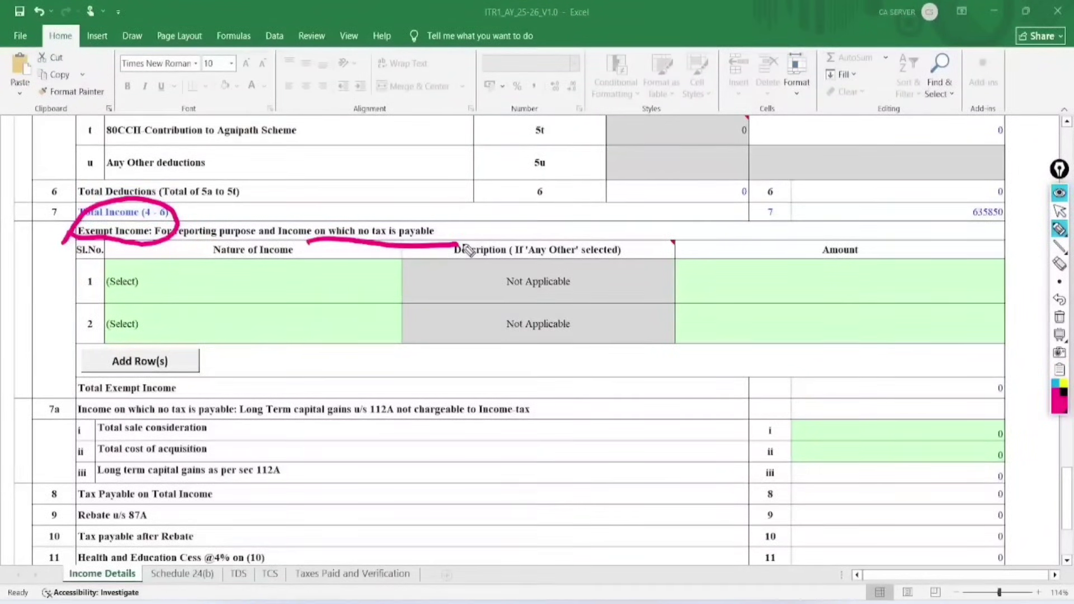
key("ctrl+shift+1")
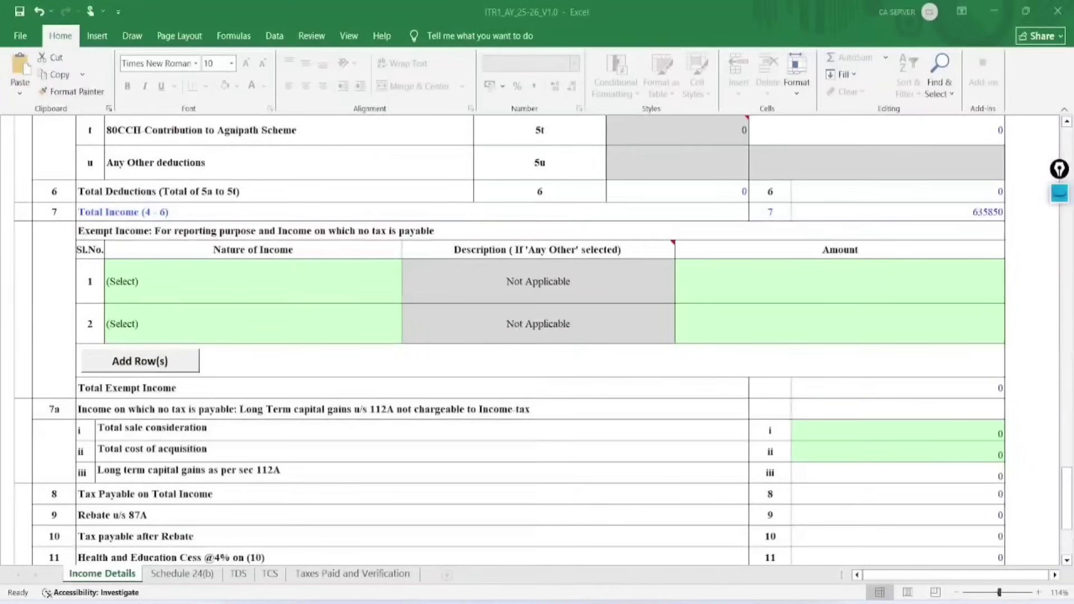
key("ctrl+shift+1")
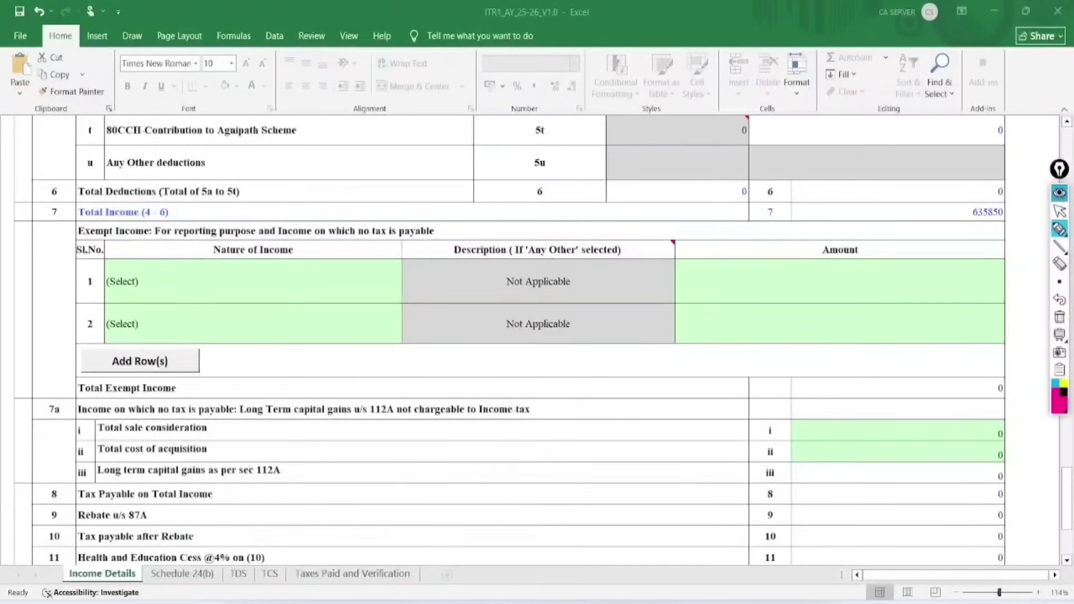
left_click(1059, 212)
Open the first Nature of Income dropdown and close it without choosing an exempt income type.
left_click(253, 281)
left_click(408, 297)
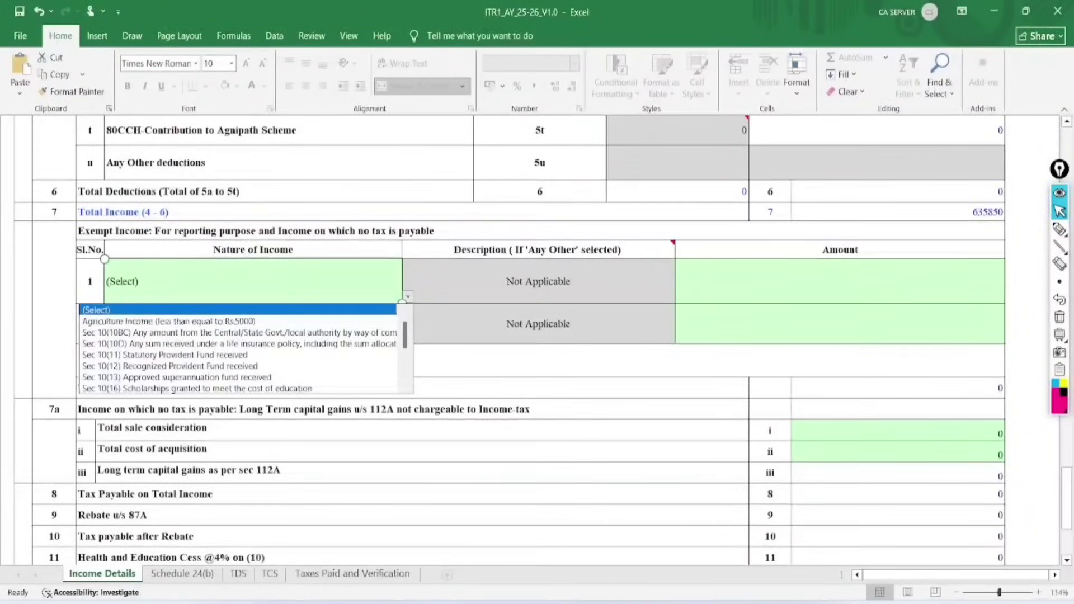
scroll(241, 347, "down", 4)
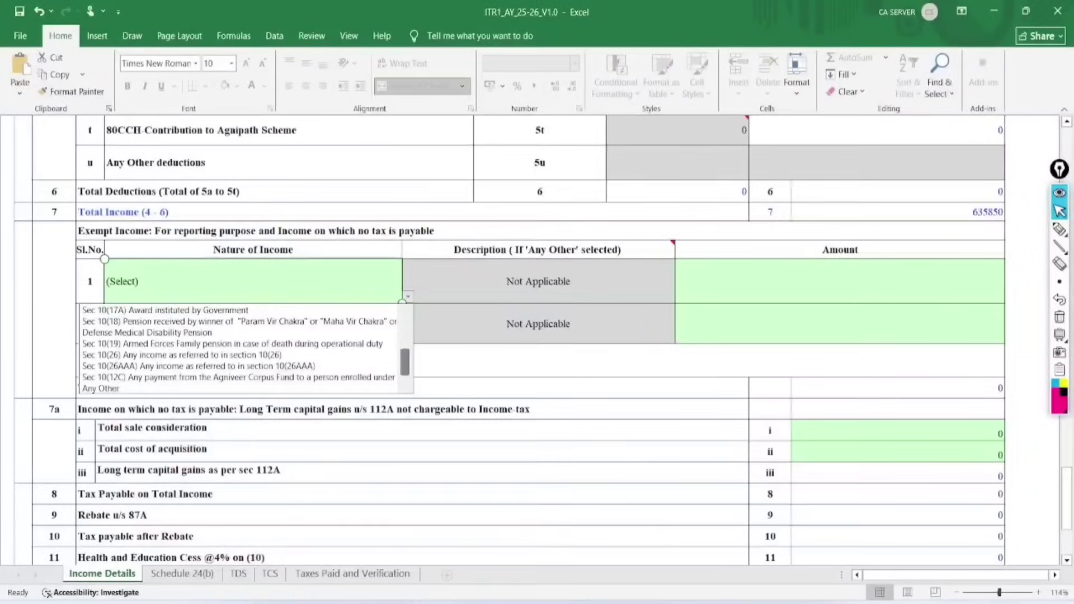
scroll(240, 347, "up", 4)
left_click(456, 347)
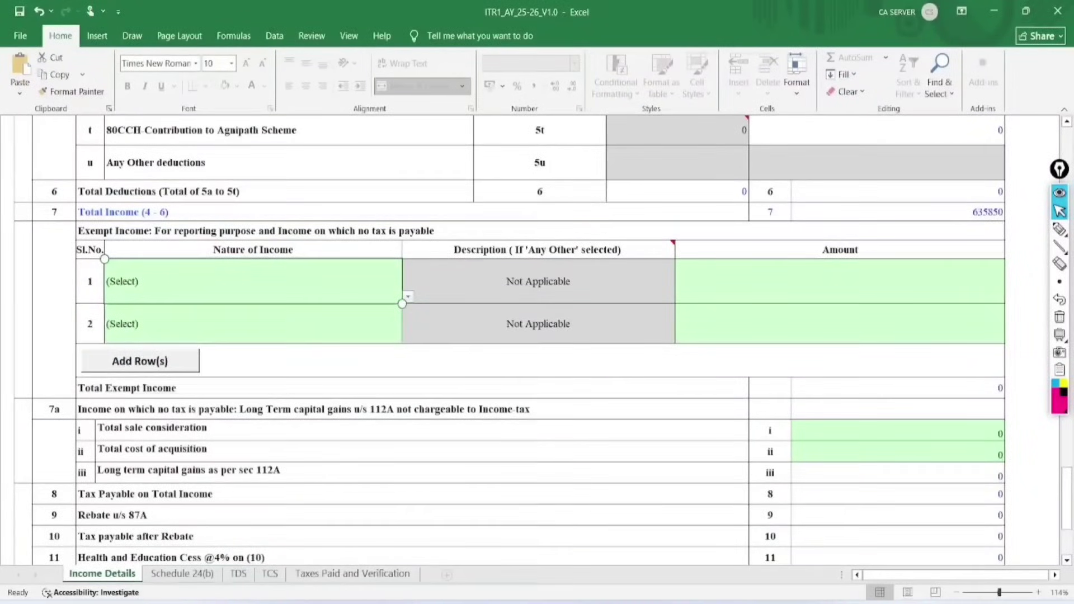
scroll(509, 341, "down", 2)
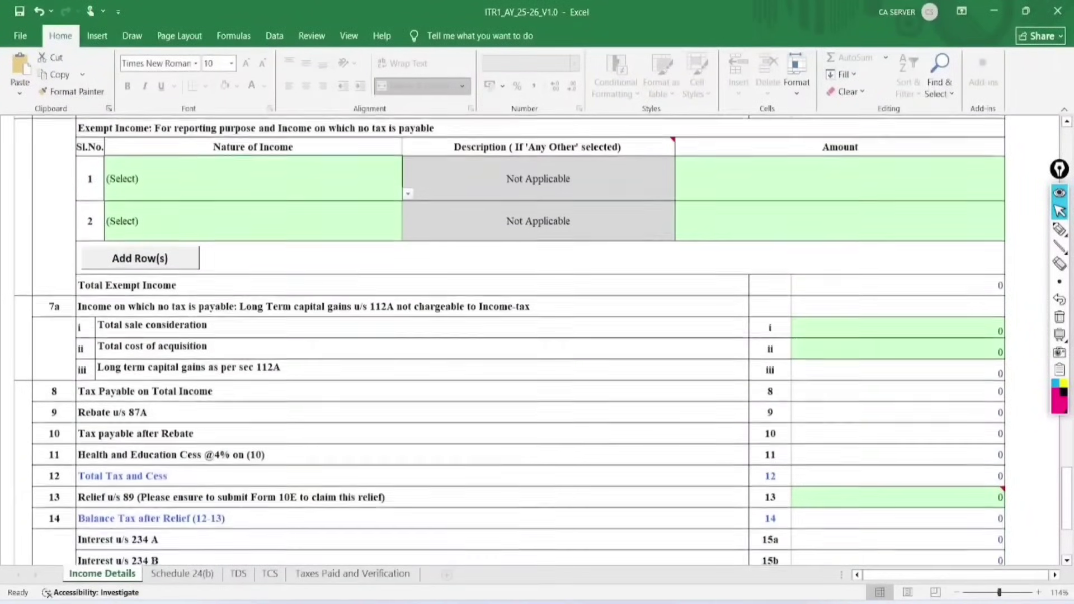
Circle the 112A reference in row 7a and write an LTCG note with its 1250.000 limit.
left_click(1060, 229)
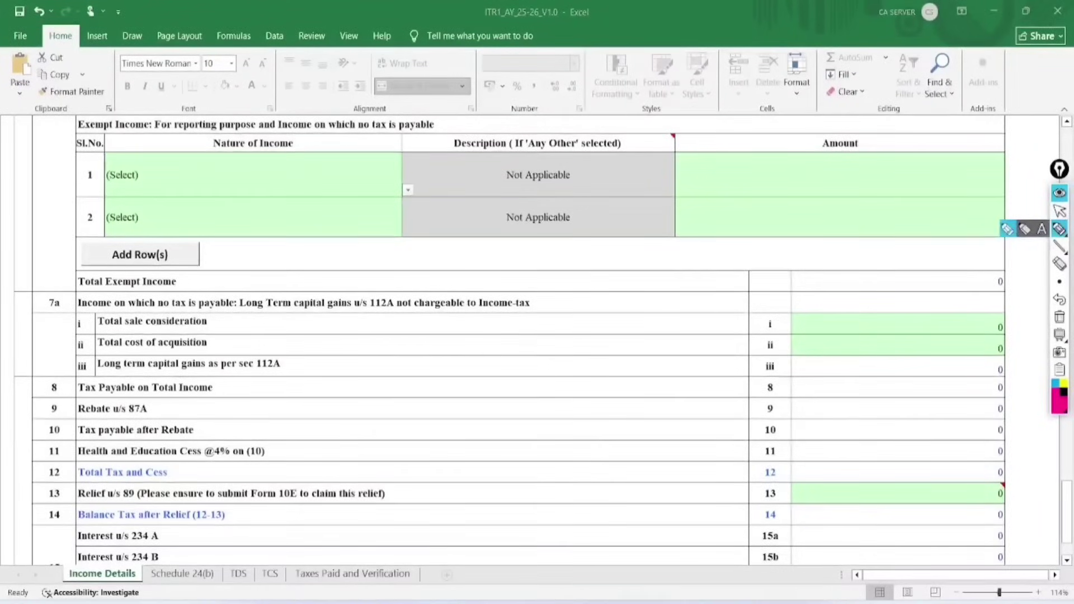
mouse_move(399, 284)
left_mouse_down()
mouse_move(366, 296)
mouse_move(431, 291)
mouse_move(399, 277)
left_mouse_up()
left_click(578, 264)
mouse_move(575, 258)
left_mouse_down()
mouse_move(596, 295)
mouse_move(626, 250)
mouse_move(614, 290)
left_mouse_up()
left_click_drag(638, 246, 636, 277)
left_click_drag(650, 234, 672, 263)
mouse_move(595, 311)
left_mouse_down()
mouse_move(684, 269)
mouse_move(681, 282)
left_mouse_up()
mouse_move(614, 343)
left_mouse_down()
mouse_move(618, 375)
mouse_move(697, 313)
mouse_move(703, 322)
mouse_move(752, 264)
left_mouse_up()
mouse_move(687, 355)
left_mouse_down()
mouse_move(760, 306)
mouse_move(766, 316)
left_mouse_up()
Tick the sale consideration, cost and gain rows, then erase the annotations and return to the sheet.
mouse_move(218, 319)
left_mouse_down()
mouse_move(228, 331)
mouse_move(334, 269)
left_mouse_up()
mouse_move(223, 337)
left_mouse_down()
mouse_move(240, 350)
mouse_move(338, 309)
left_mouse_up()
mouse_move(290, 357)
left_mouse_down()
mouse_move(302, 372)
mouse_move(395, 332)
left_mouse_up()
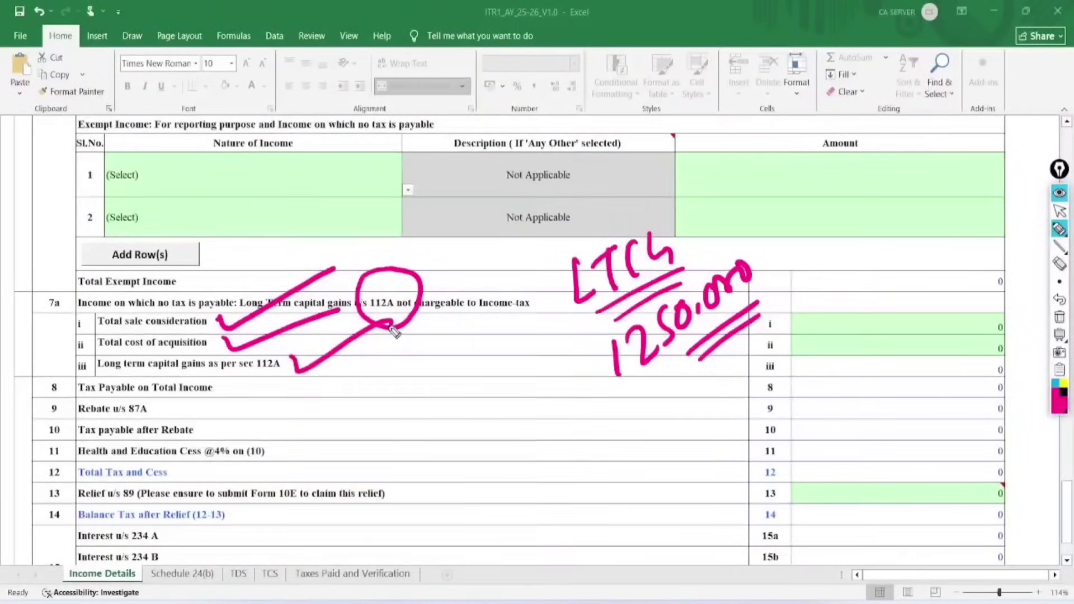
left_click(1059, 317)
left_click(1059, 211)
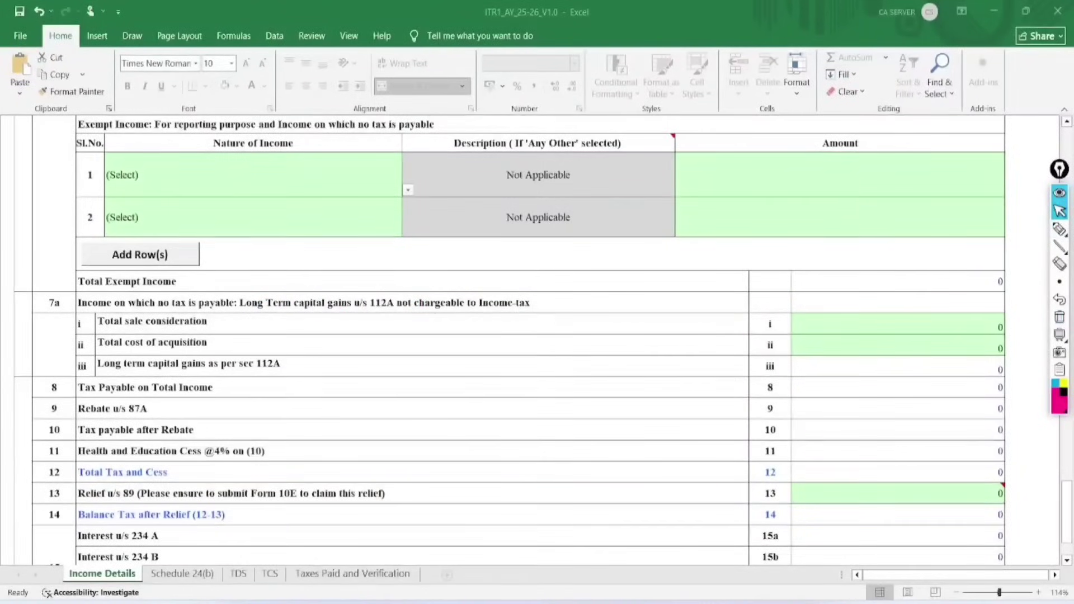
left_click(975, 303)
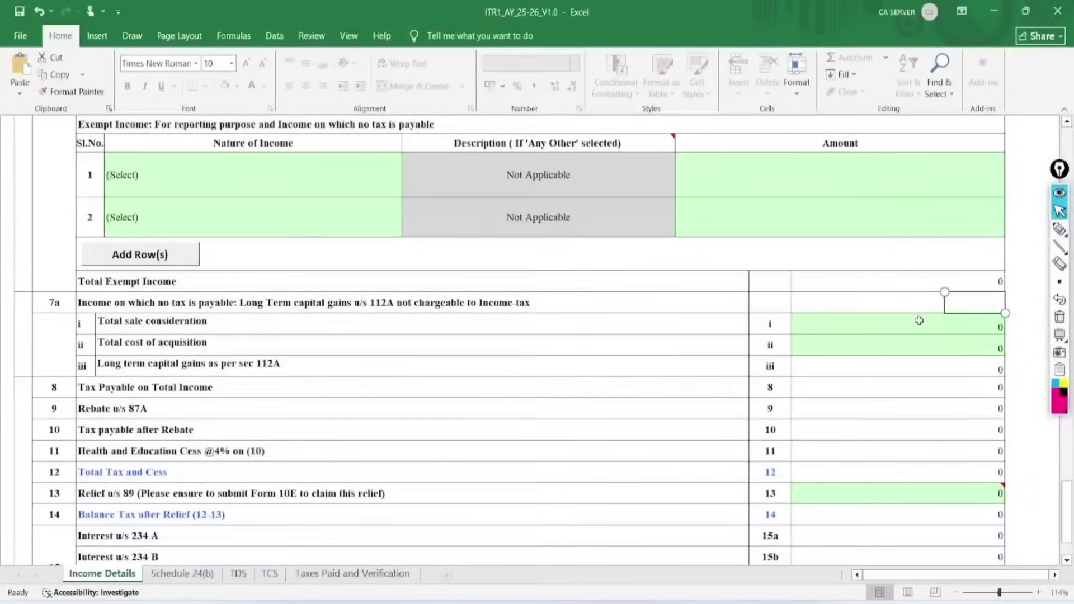
Enter sale consideration 225000 and cost of acquisition 101000, correcting a mistyped 1010000.
left_click(916, 324)
type("225000")
key("Return")
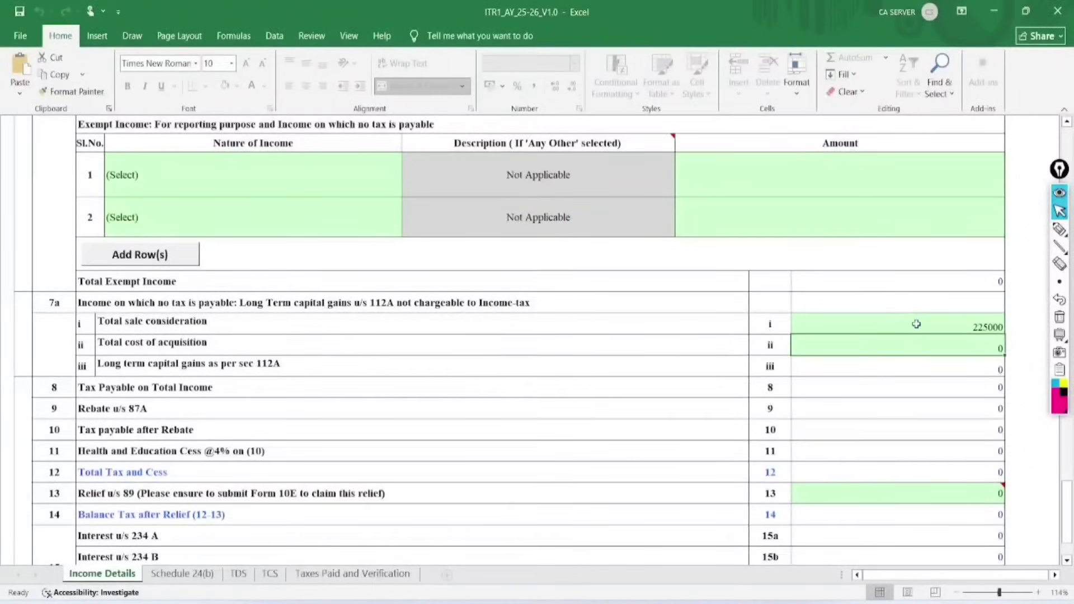
type("101")
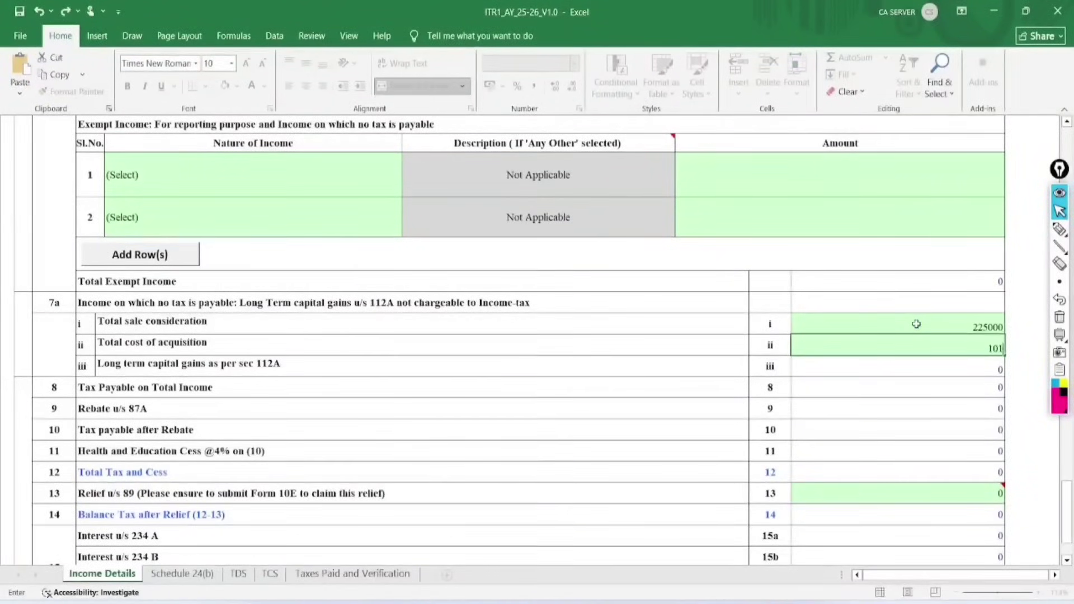
type("0000")
key("Return")
left_click(960, 344)
key("F2")
key("BackSpace")
key("Return")
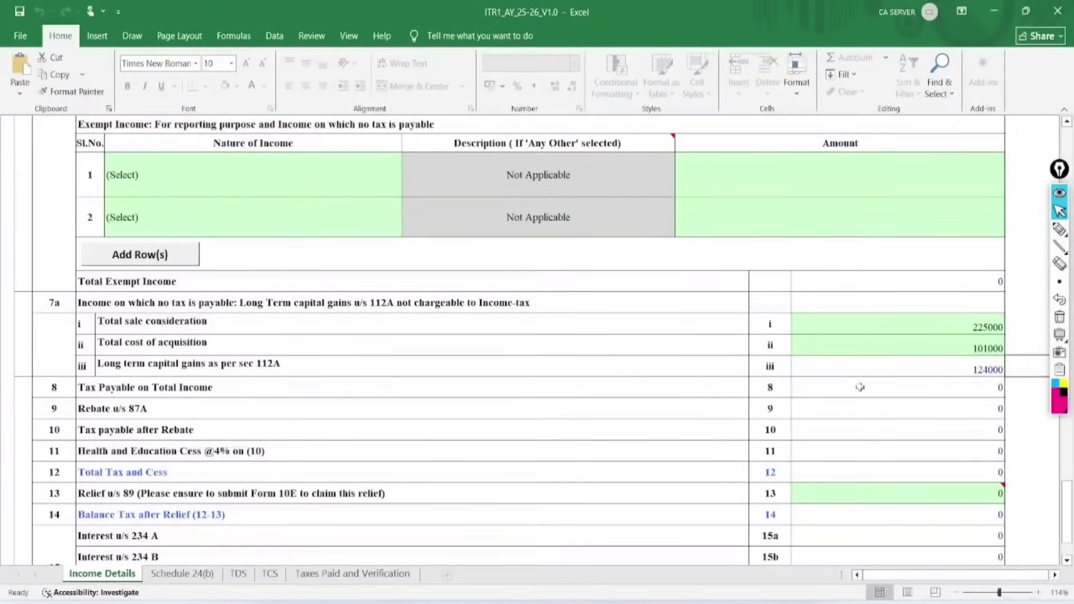
Scroll to the top of Income Details, validate the sheet and dismiss its OK message.
scroll(186, 390, "down", 4)
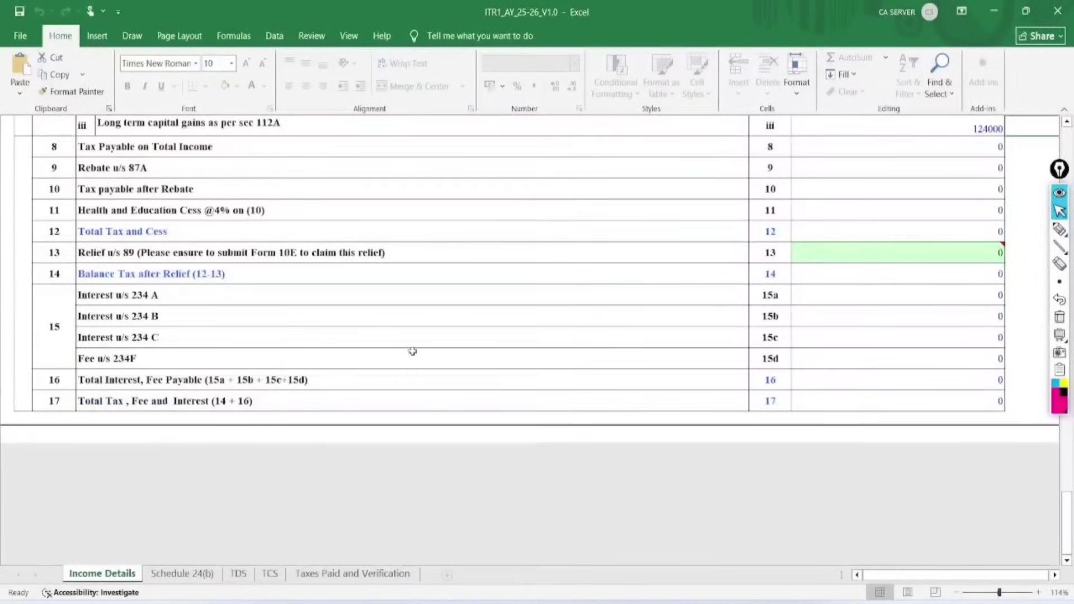
scroll(431, 352, "up", 10)
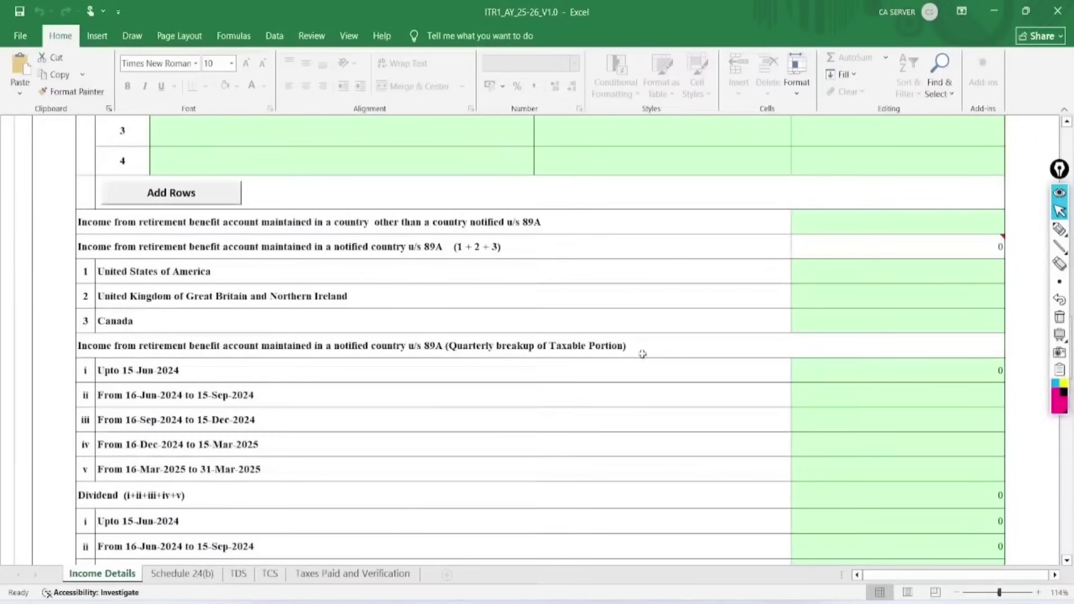
scroll(703, 371, "up", 10)
scroll(705, 375, "up", 3)
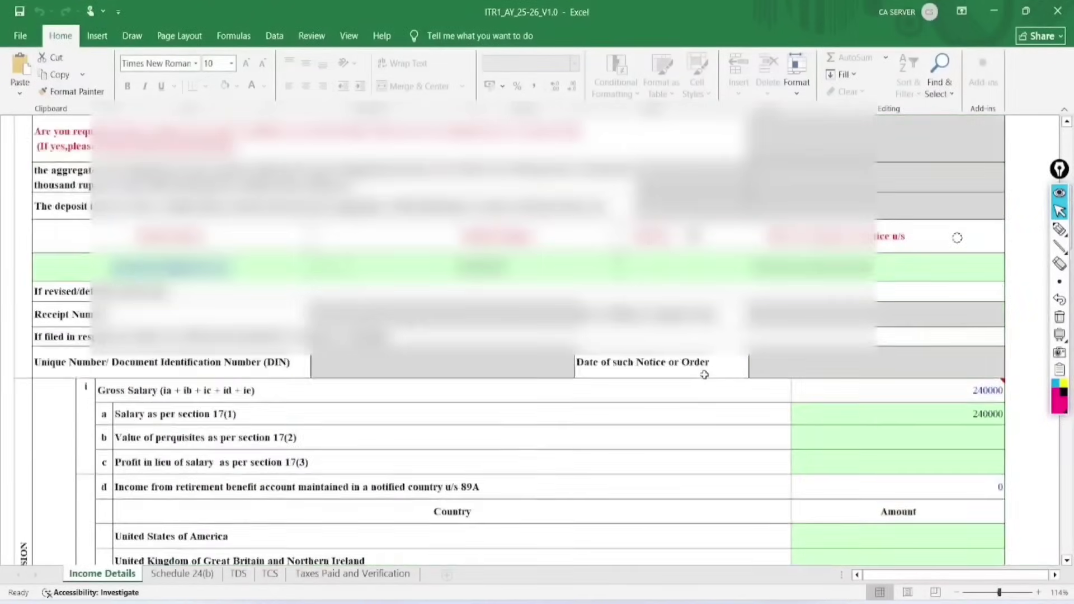
left_click(1054, 575)
left_click(1055, 576)
left_click(1054, 575)
left_click(1055, 576)
left_click(1054, 575)
scroll(899, 335, "up", 10)
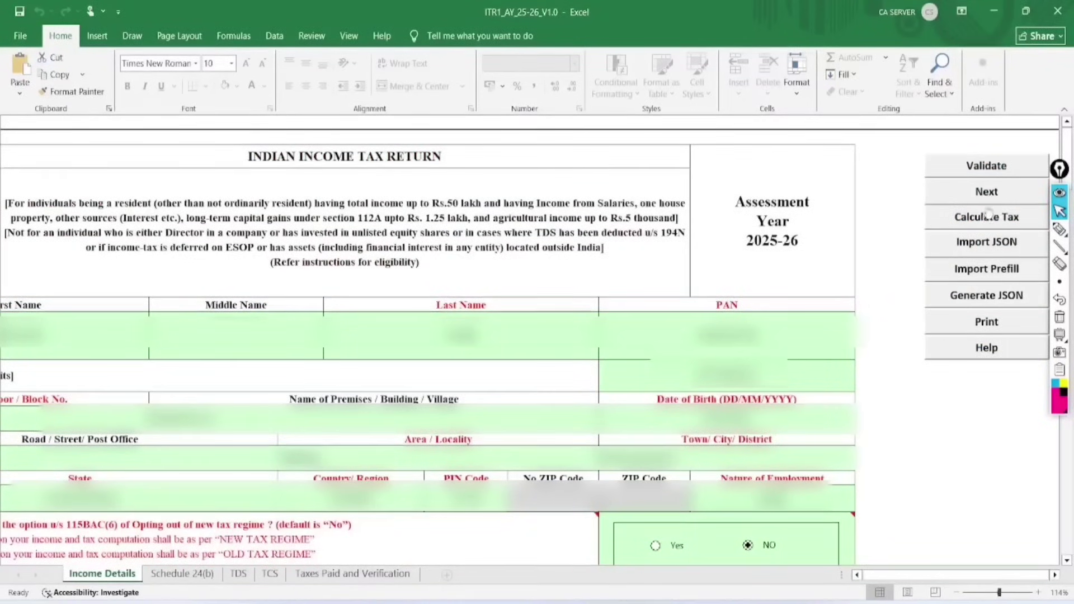
left_click(985, 169)
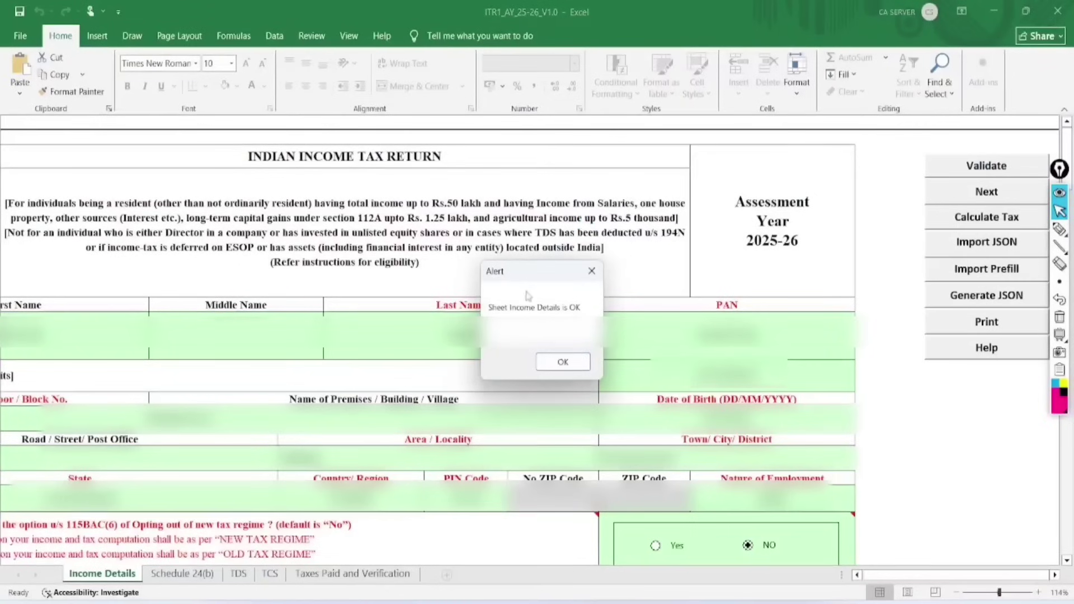
left_click(554, 361)
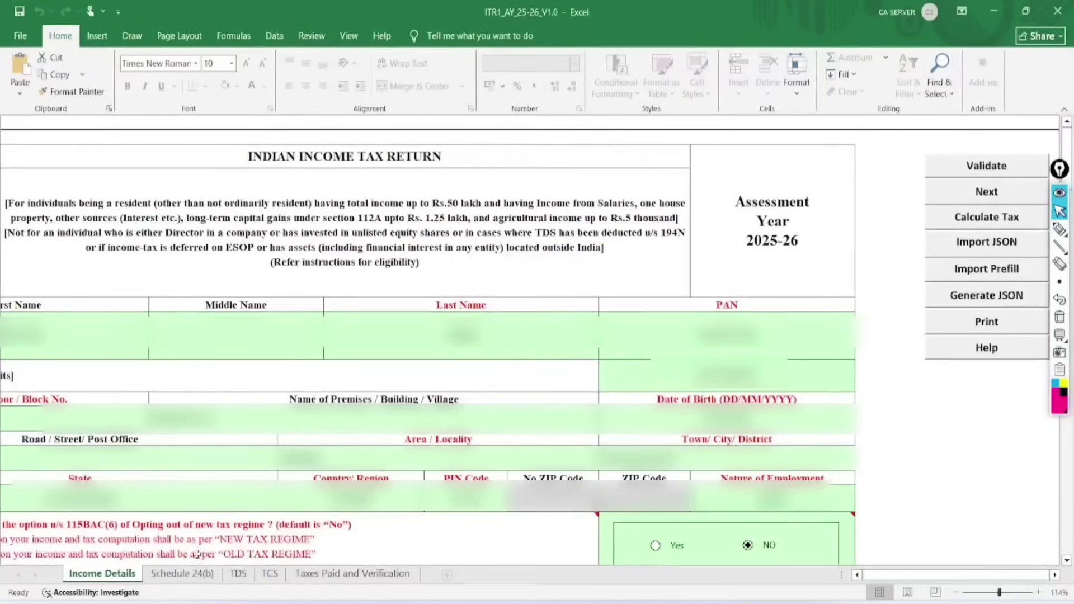
Validate the Schedule 24(b) sheet and acknowledge its OK message.
left_click(184, 575)
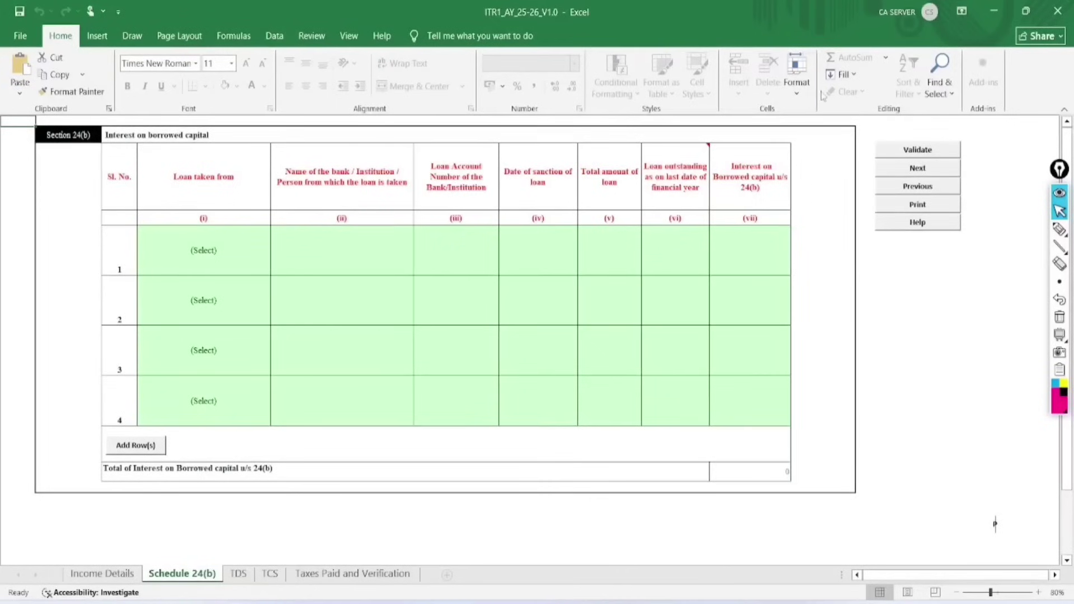
left_click(928, 156)
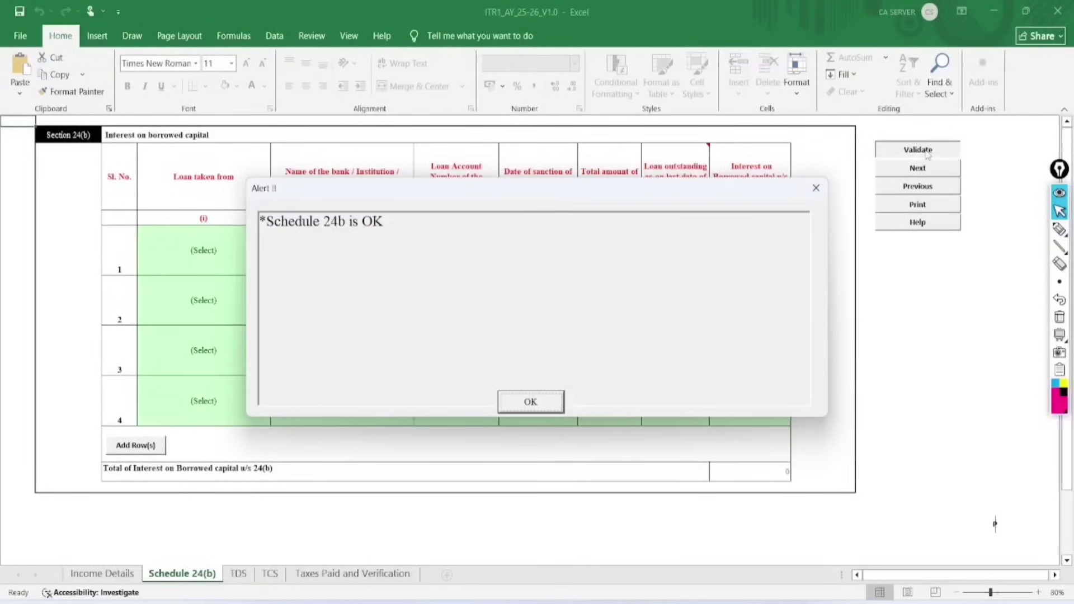
left_click(530, 402)
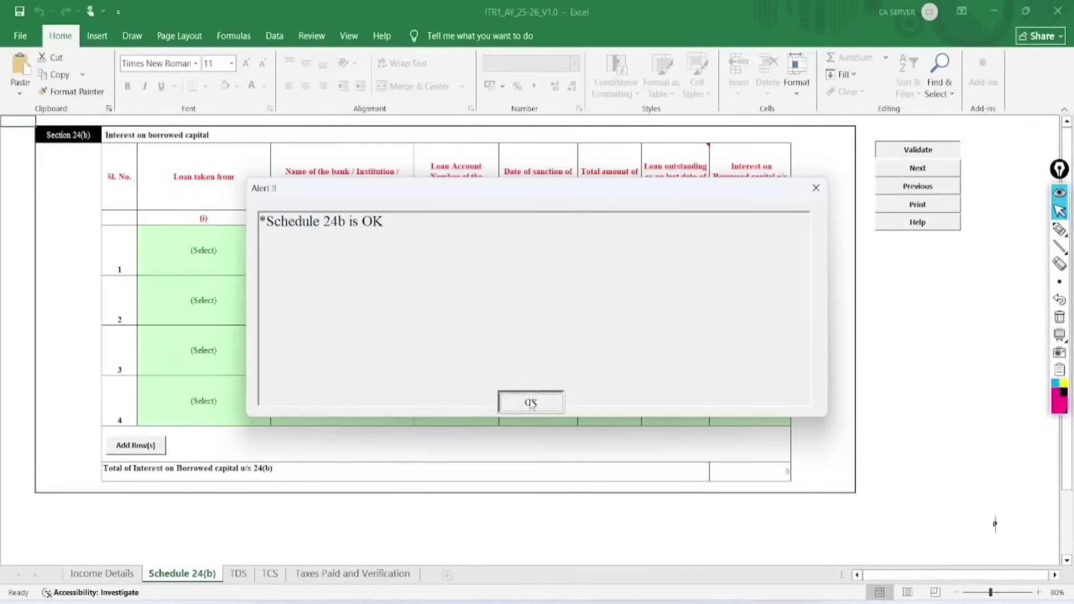
left_click(231, 581)
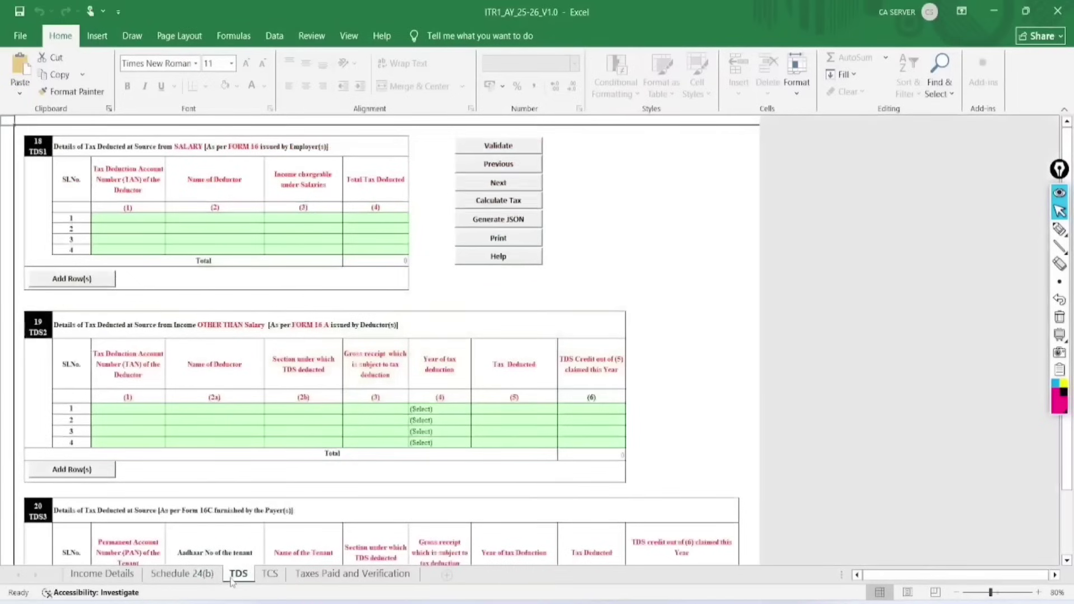
left_click(651, 379)
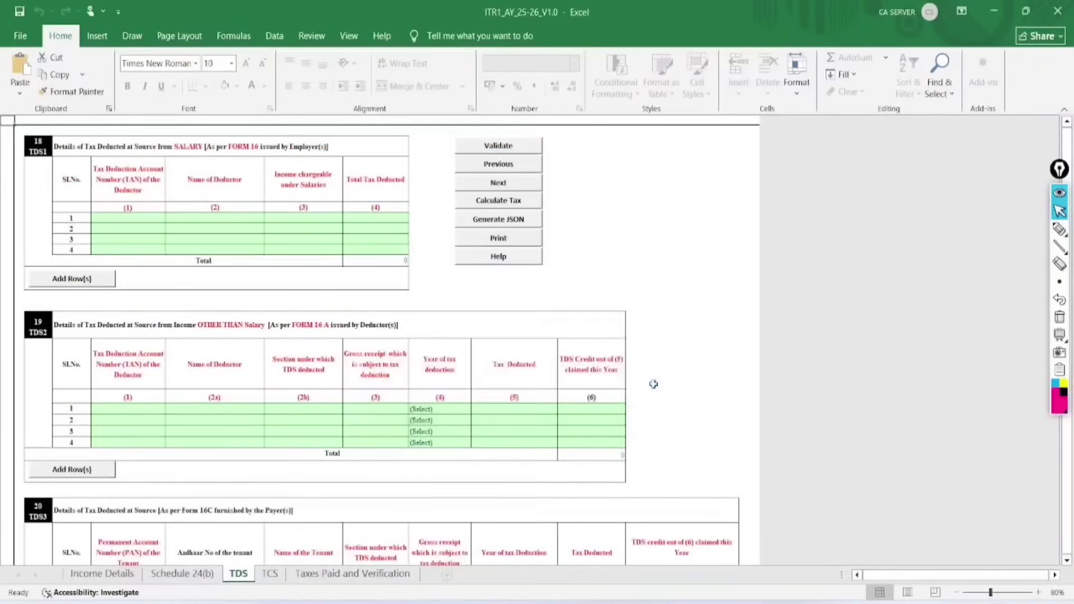
left_click(1037, 592)
left_click(1038, 592)
left_click(1038, 591)
left_click(1037, 592)
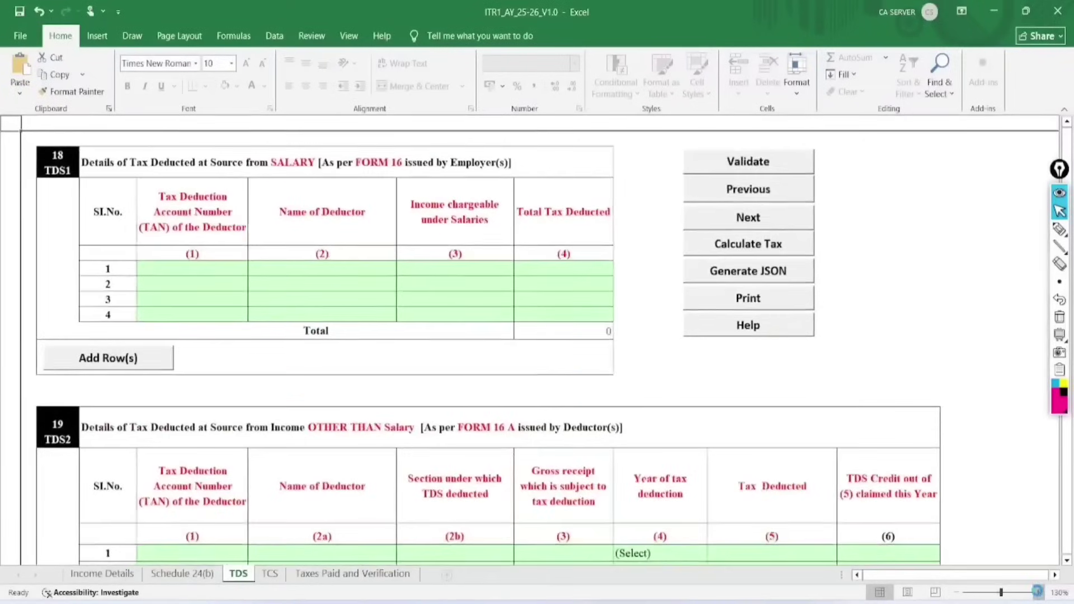
left_click(1038, 592)
left_click(1058, 229)
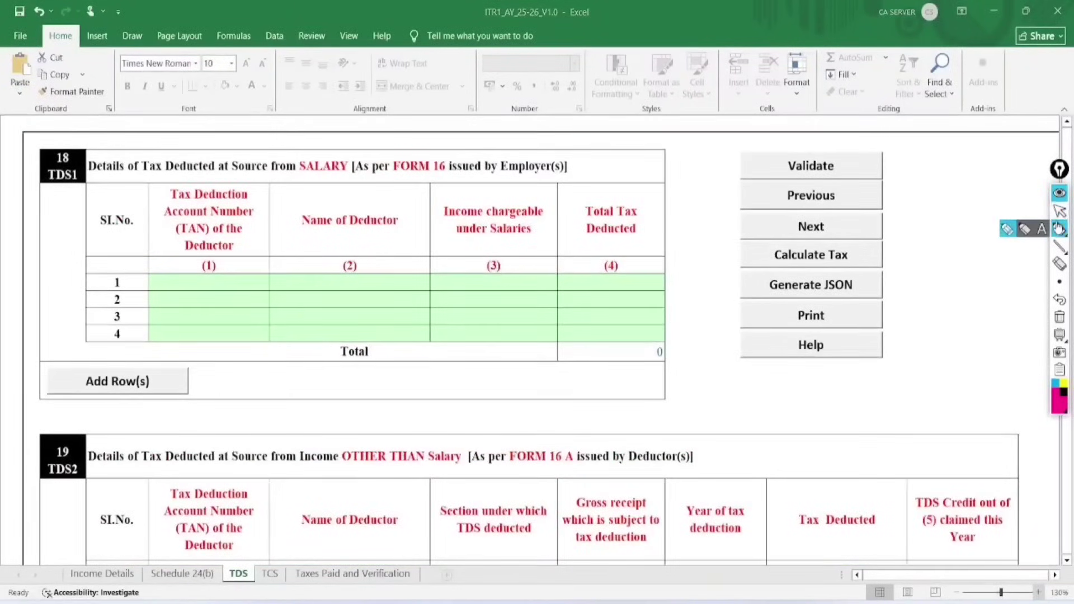
mouse_move(455, 134)
left_mouse_down()
mouse_move(391, 140)
mouse_move(482, 167)
mouse_move(432, 131)
left_mouse_up()
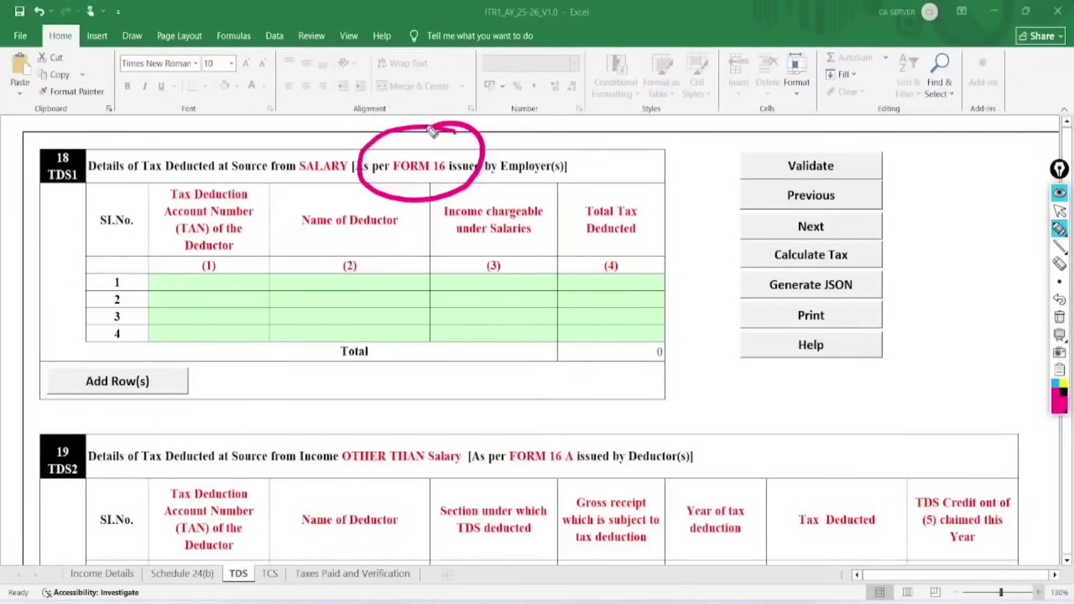
mouse_move(157, 278)
left_mouse_down()
mouse_move(195, 281)
mouse_move(238, 264)
left_mouse_up()
mouse_move(303, 272)
left_mouse_down()
mouse_move(312, 280)
mouse_move(392, 257)
mouse_move(438, 277)
mouse_move(518, 260)
mouse_move(579, 284)
mouse_move(640, 266)
left_mouse_up()
left_click_drag(330, 466, 460, 461)
mouse_move(566, 436)
left_mouse_down()
mouse_move(536, 483)
mouse_move(515, 403)
left_mouse_up()
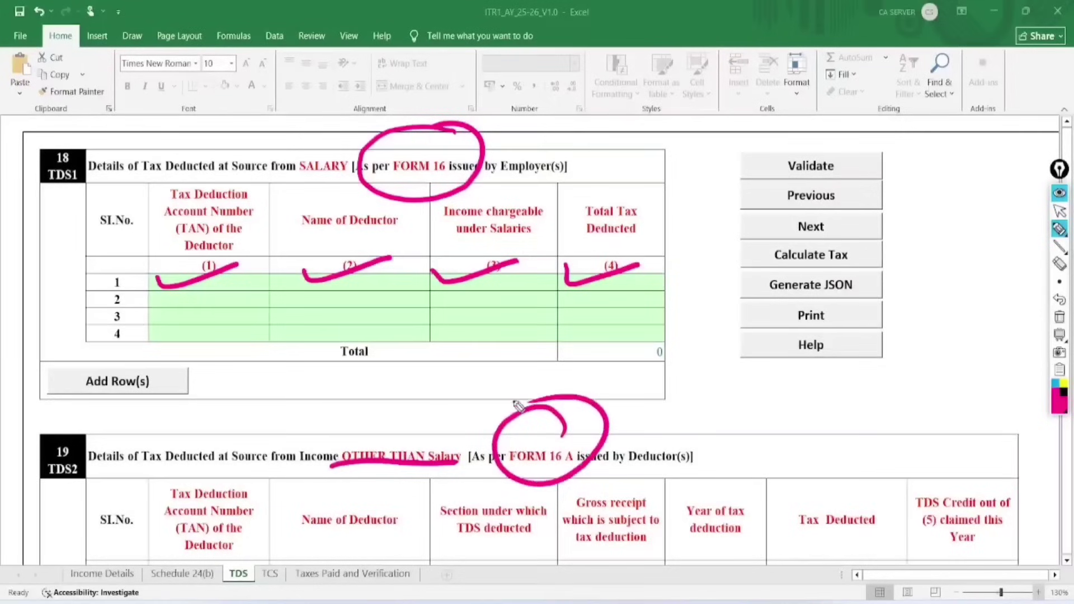
left_click(1060, 317)
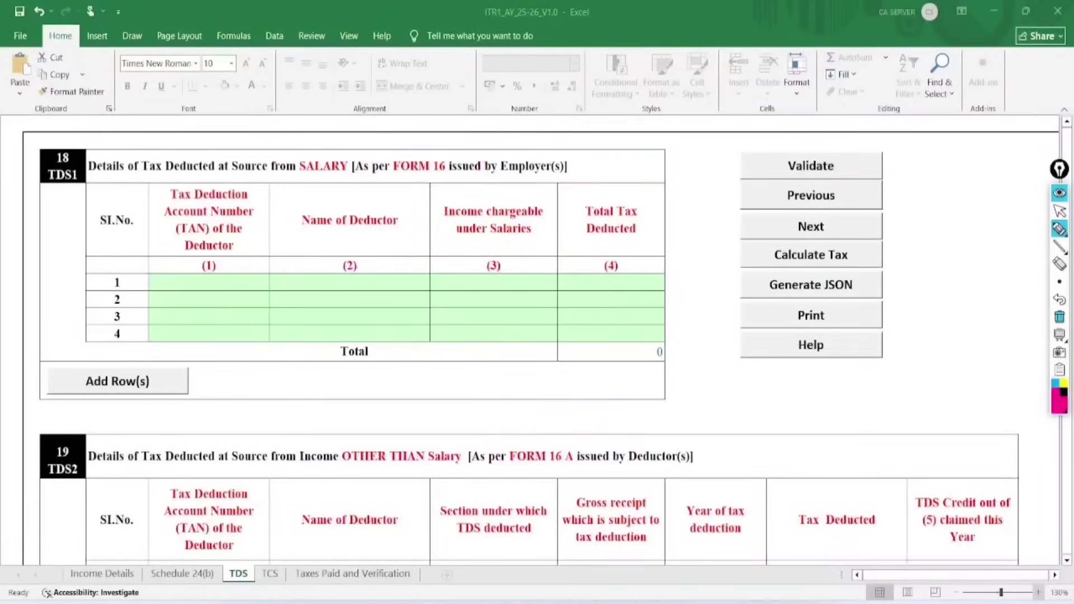
left_click(1059, 210)
scroll(529, 341, "down", 2)
scroll(548, 339, "down", 6)
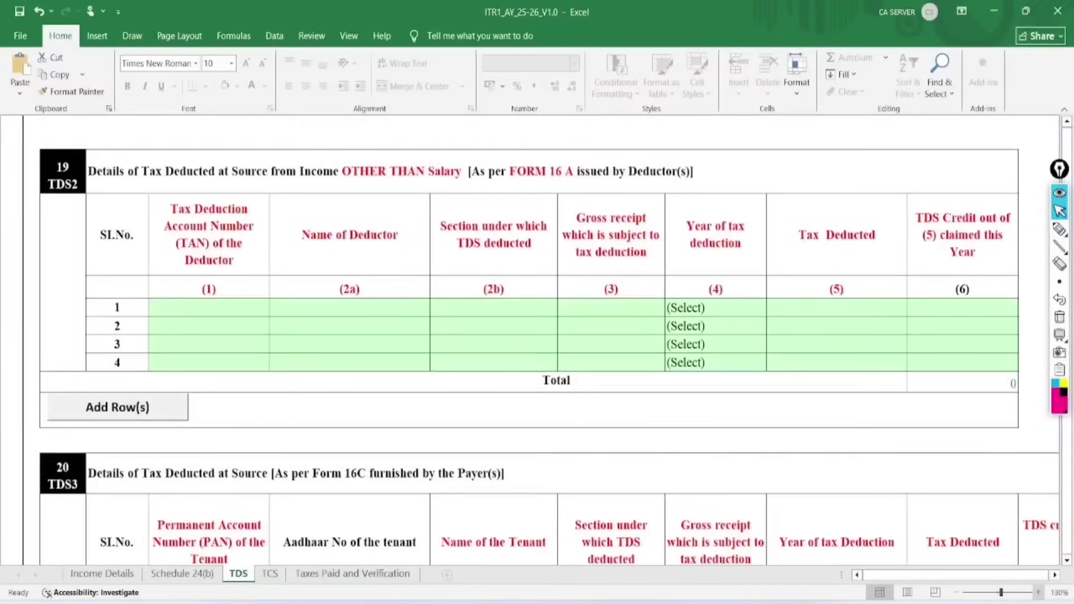
Mark the TAN and deductor name columns of TDS2, then check the TDS section list without choosing.
left_click(1059, 229)
mouse_move(212, 291)
left_mouse_down()
mouse_move(311, 255)
mouse_move(326, 304)
mouse_move(442, 256)
left_mouse_up()
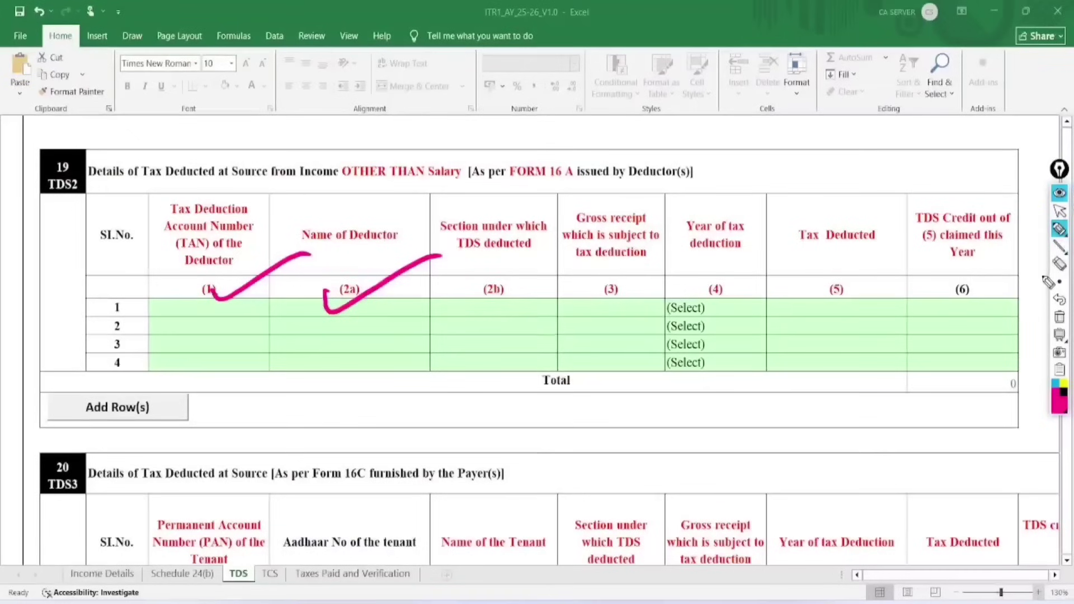
left_click(1059, 317)
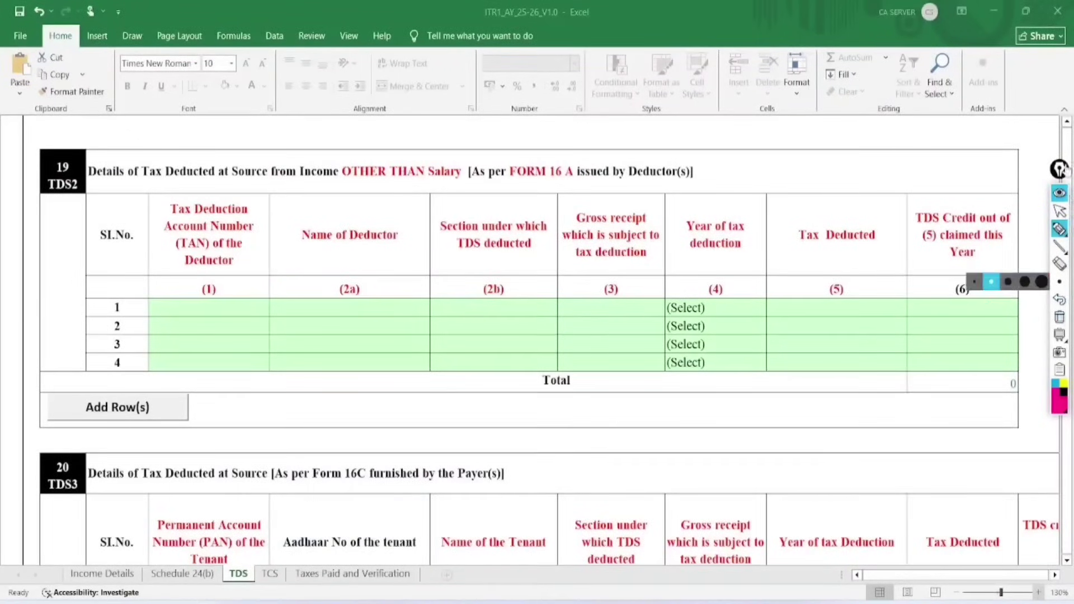
left_click(1059, 211)
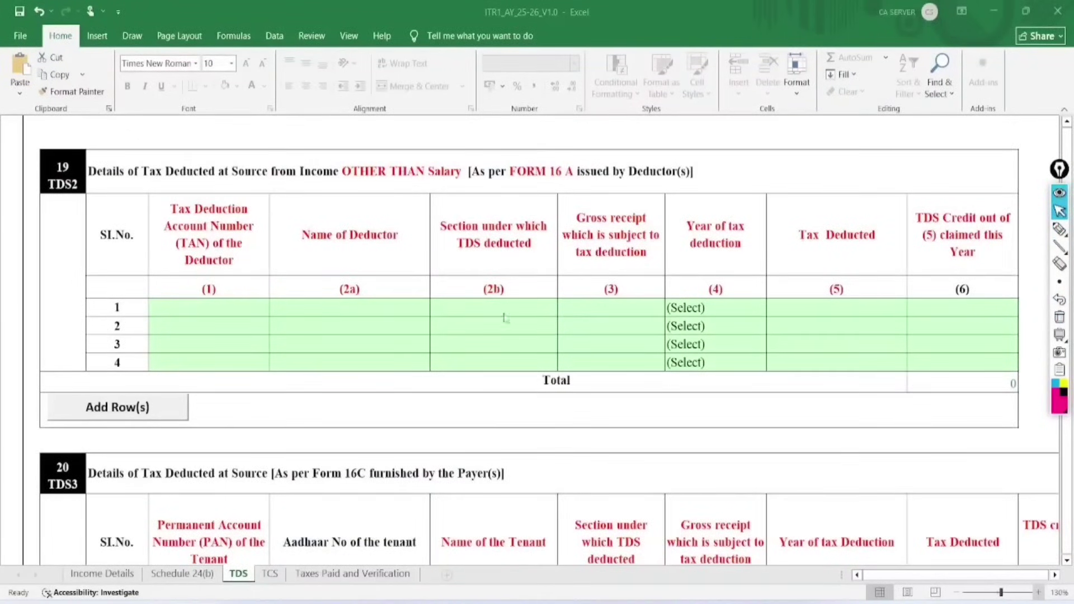
left_click(542, 307)
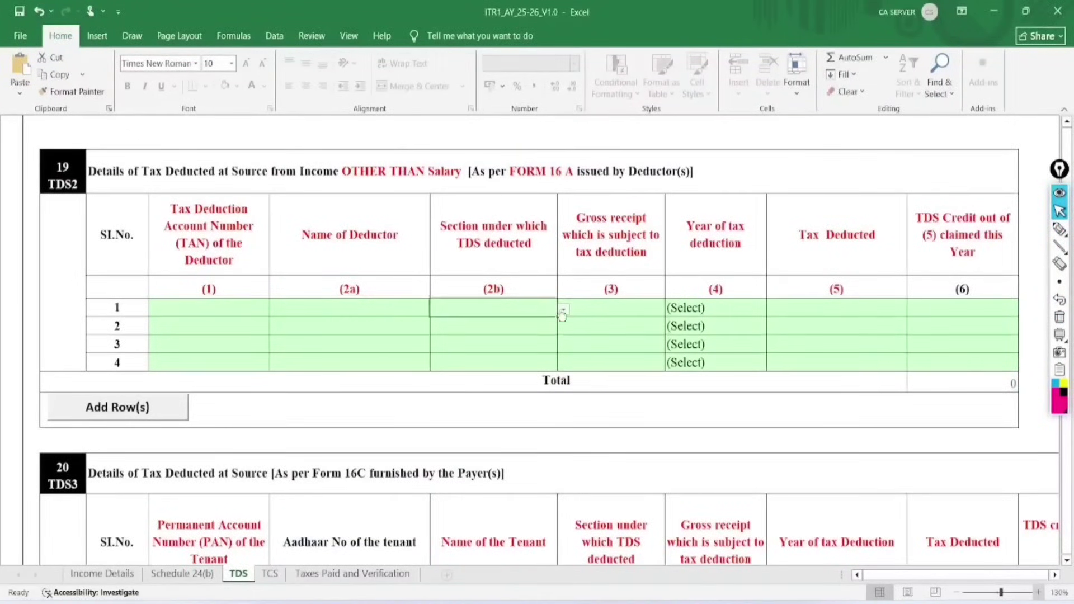
left_click(560, 310)
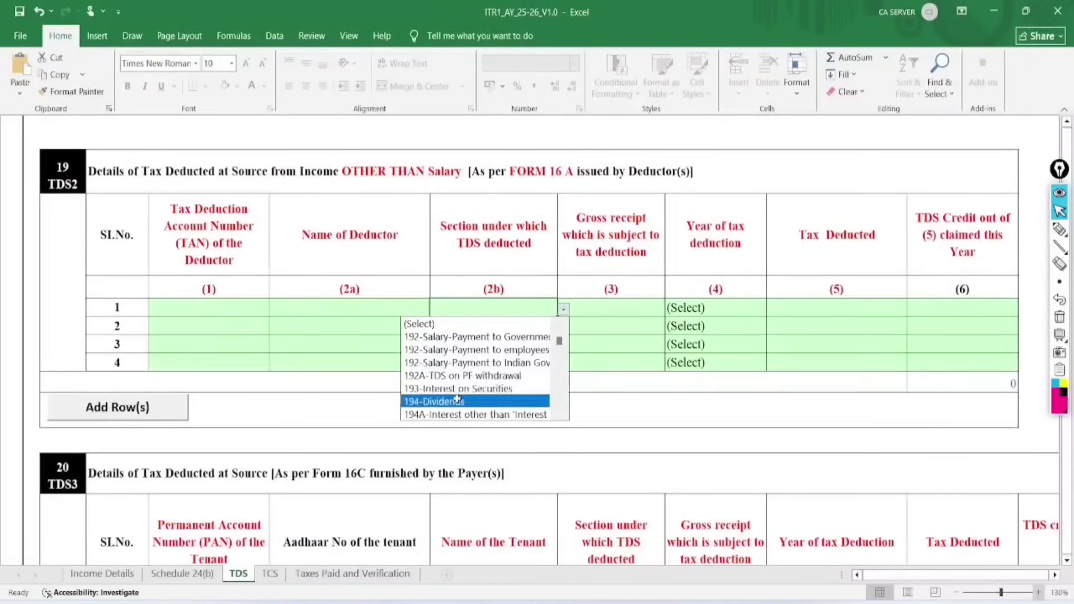
left_click(641, 306)
Choose 2024-25 as the year of tax deduction for TDS2 row 1.
left_click(730, 307)
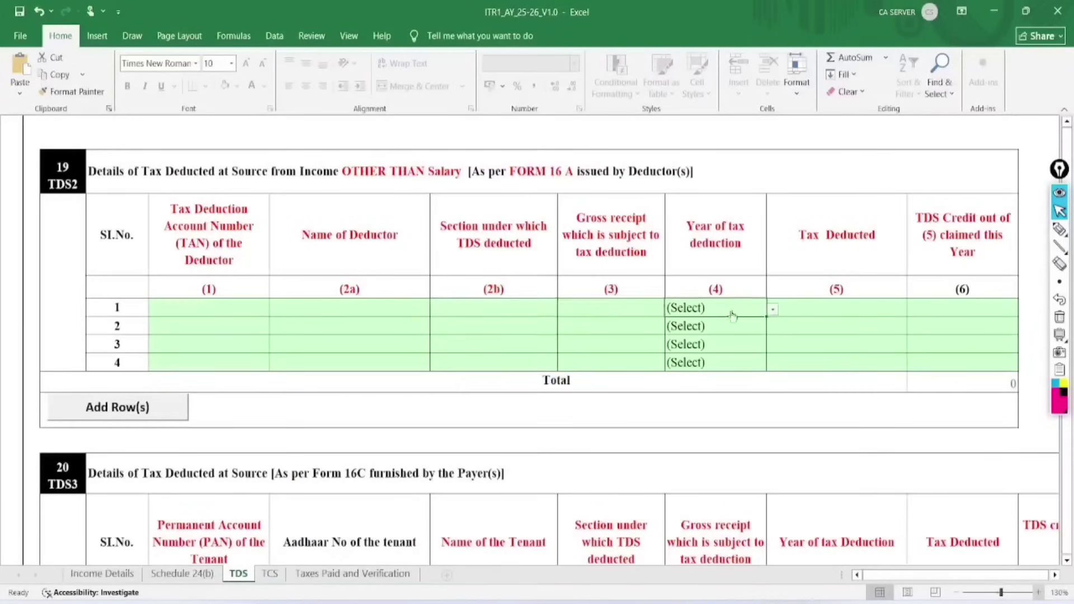
left_click(773, 310)
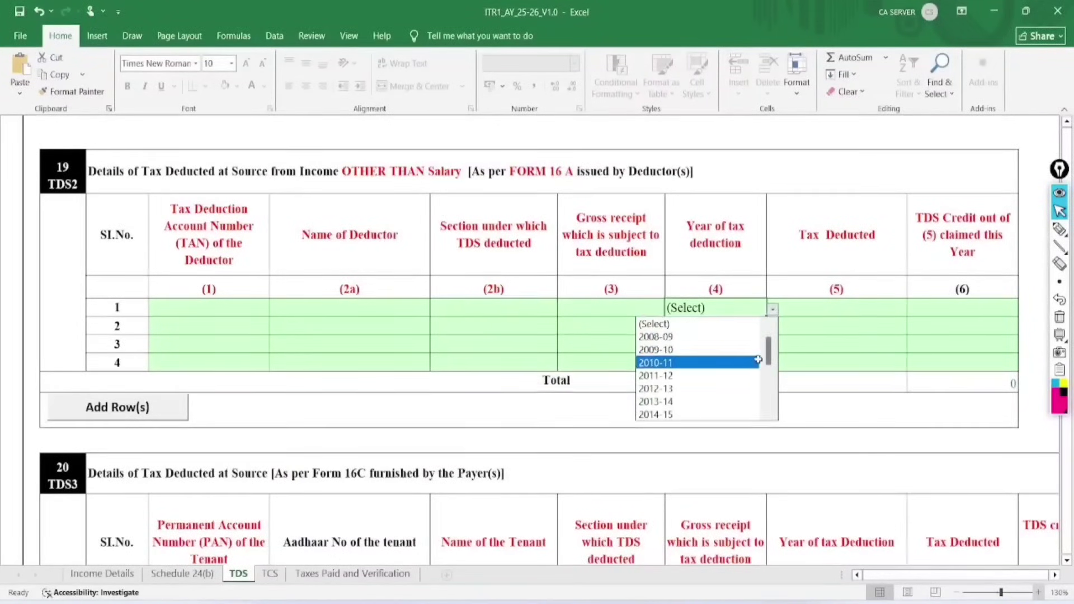
left_click_drag(769, 358, 770, 394)
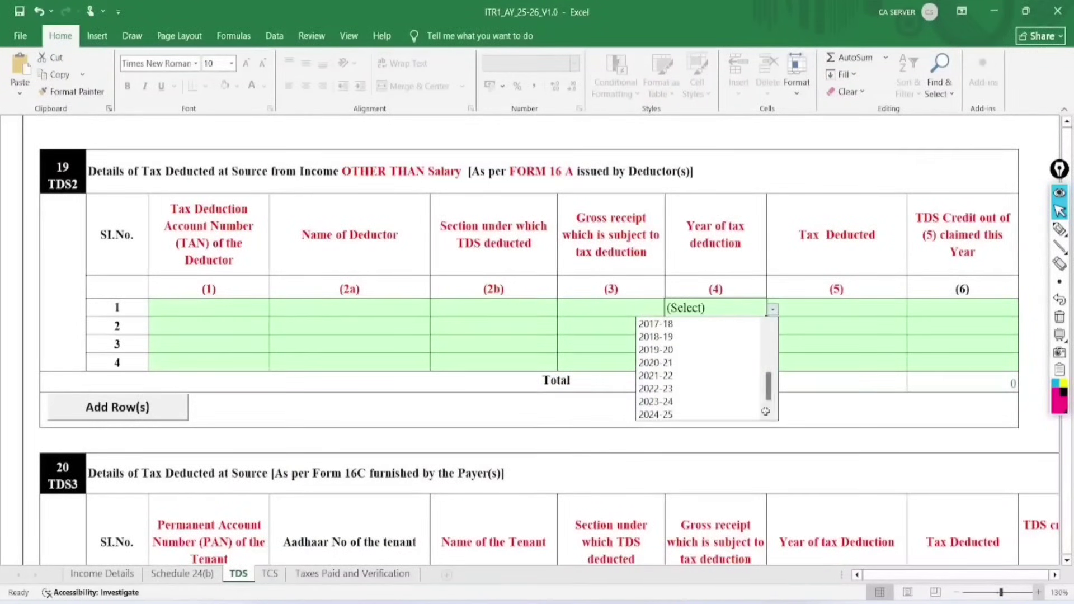
left_click(677, 414)
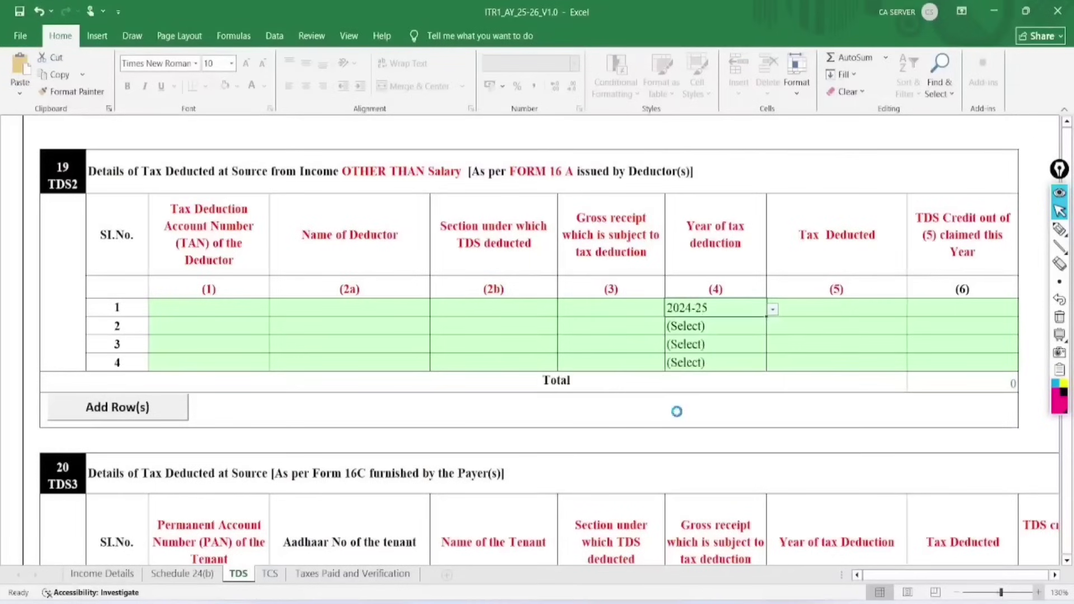
left_click(835, 305)
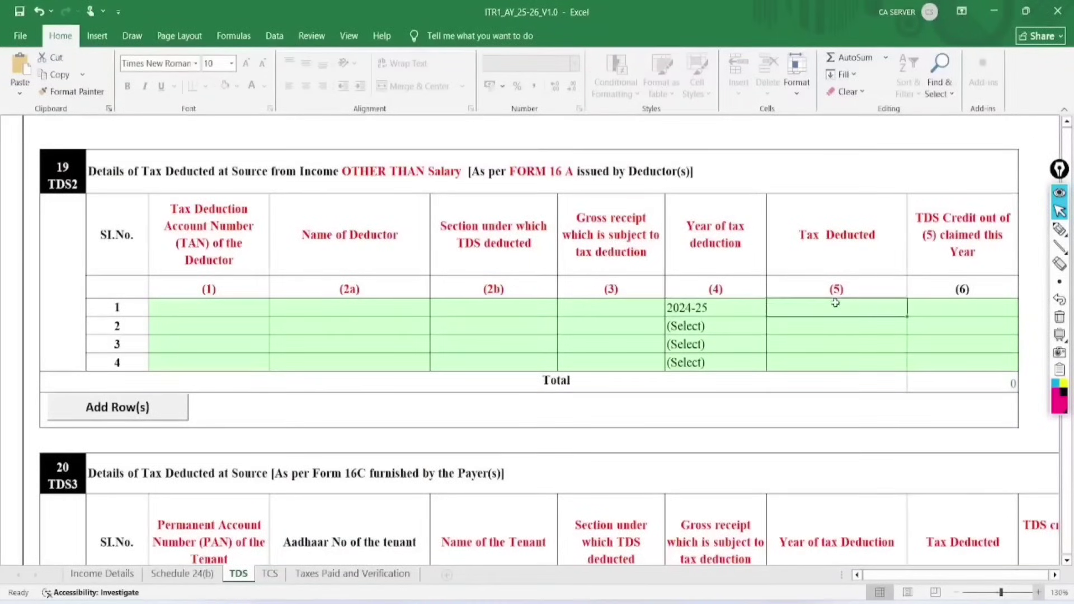
left_click(947, 316)
scroll(947, 315, "down", 3)
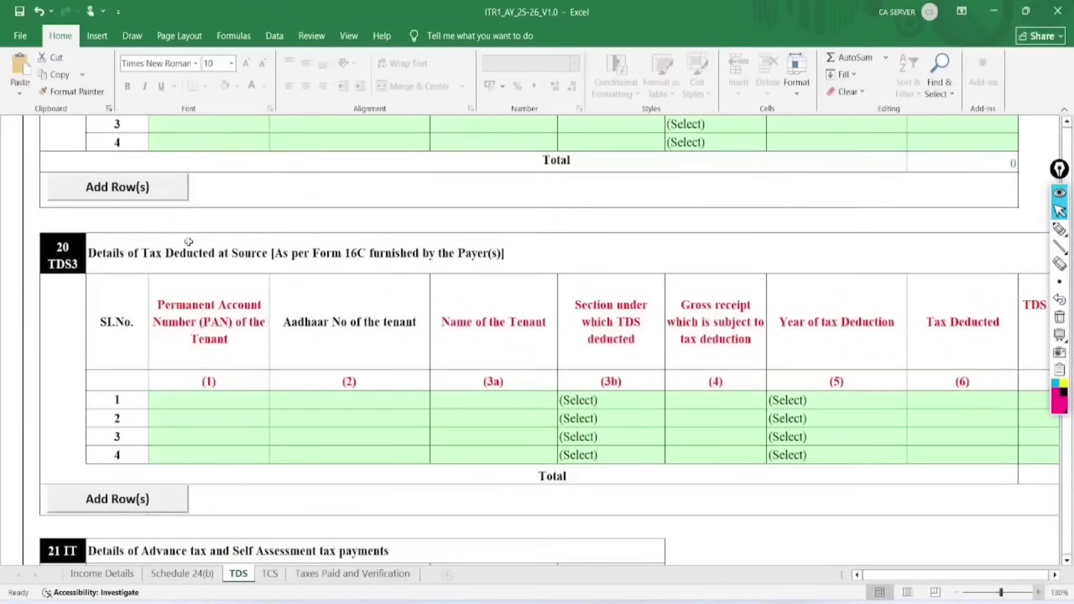
left_click(172, 250)
scroll(408, 297, "down", 6)
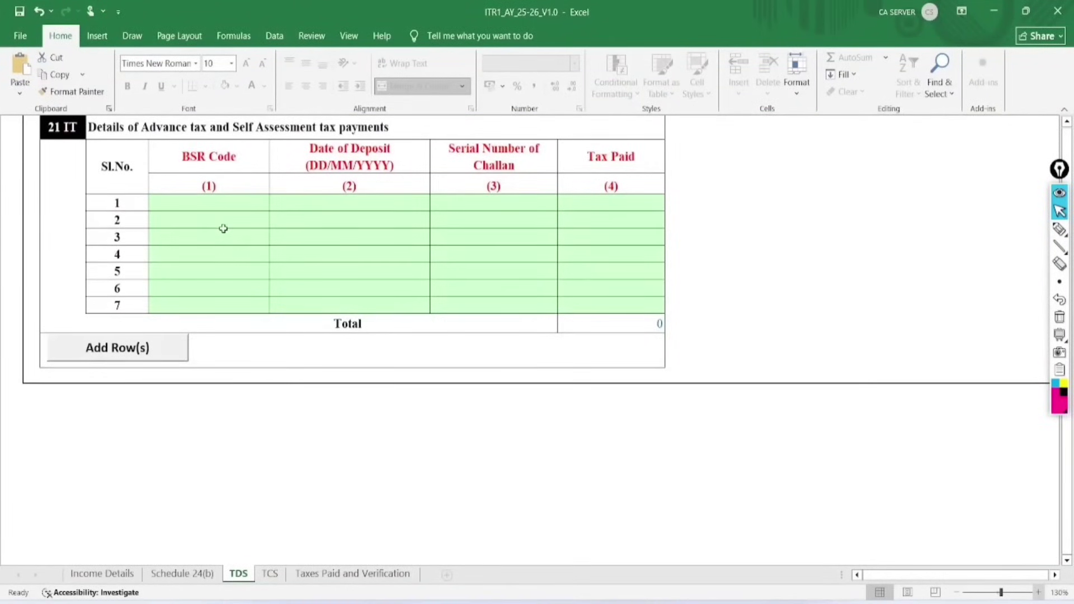
left_click(208, 203)
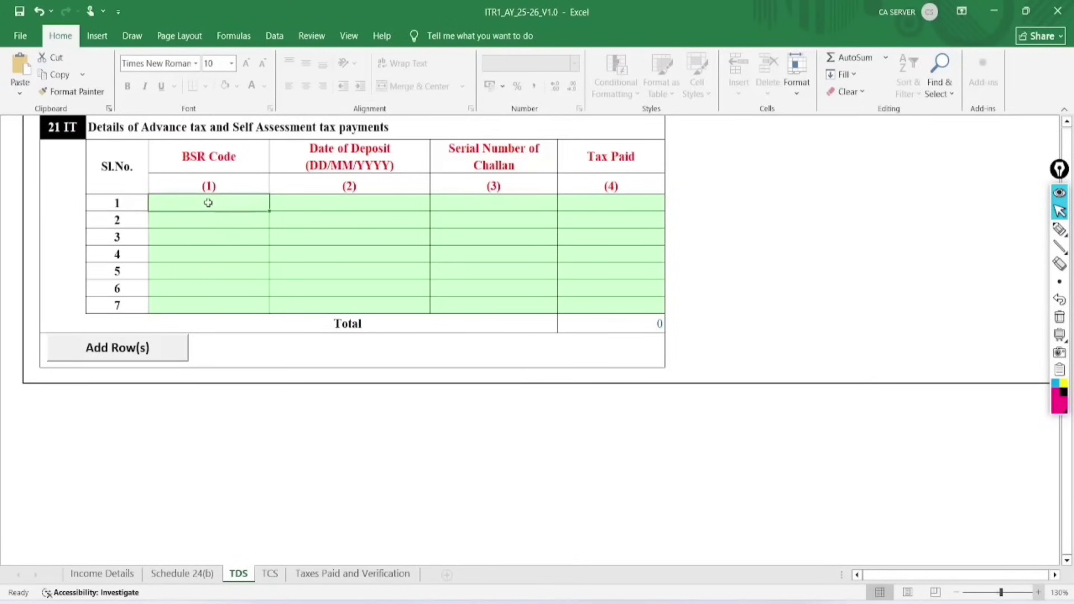
left_click(366, 208)
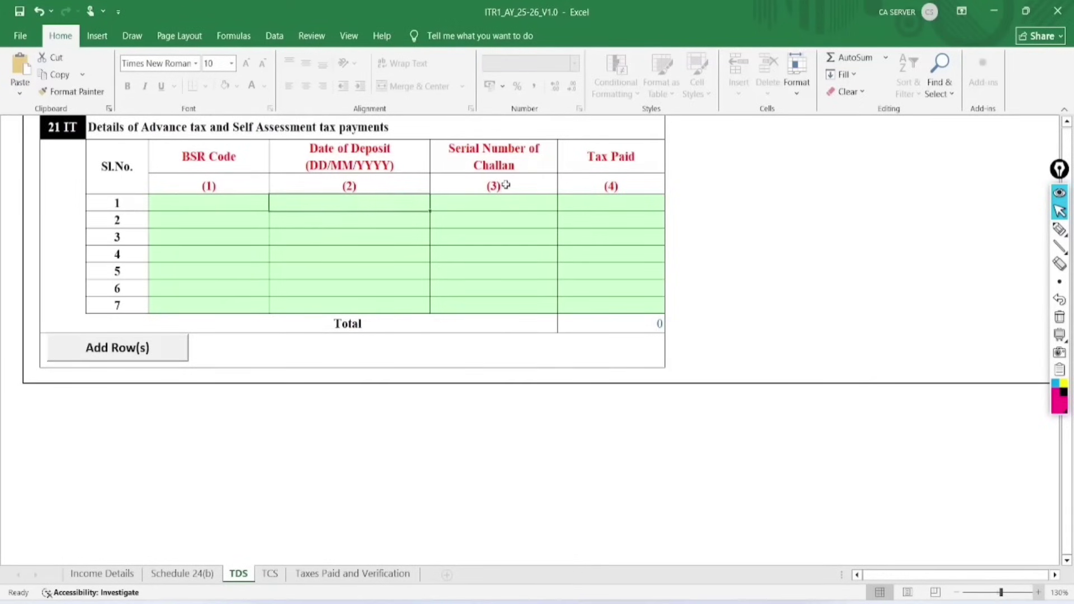
scroll(887, 301, "up", 10)
left_click(801, 173)
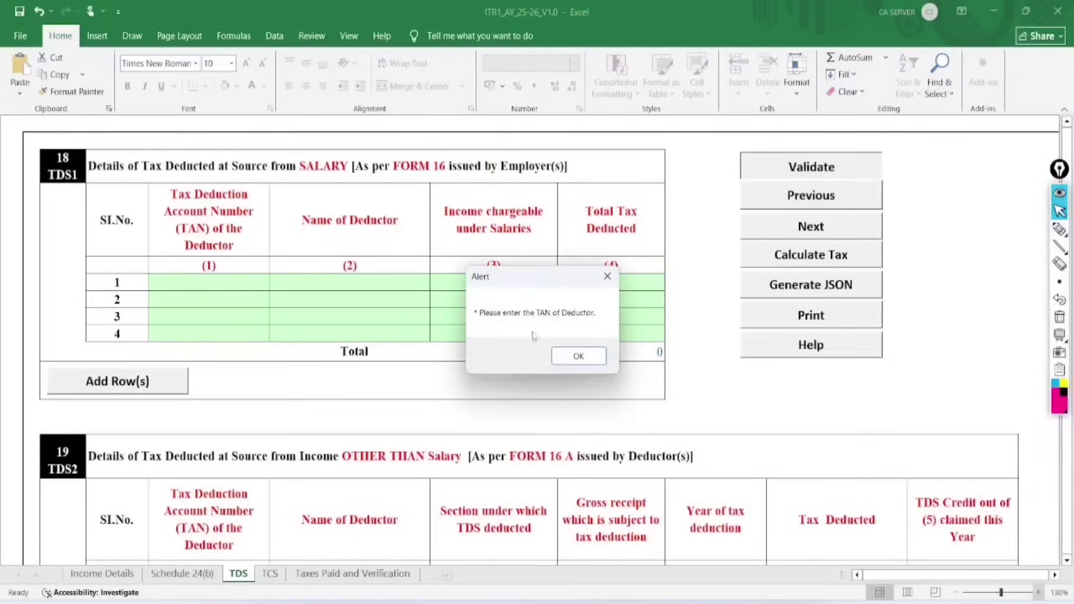
left_click(569, 353)
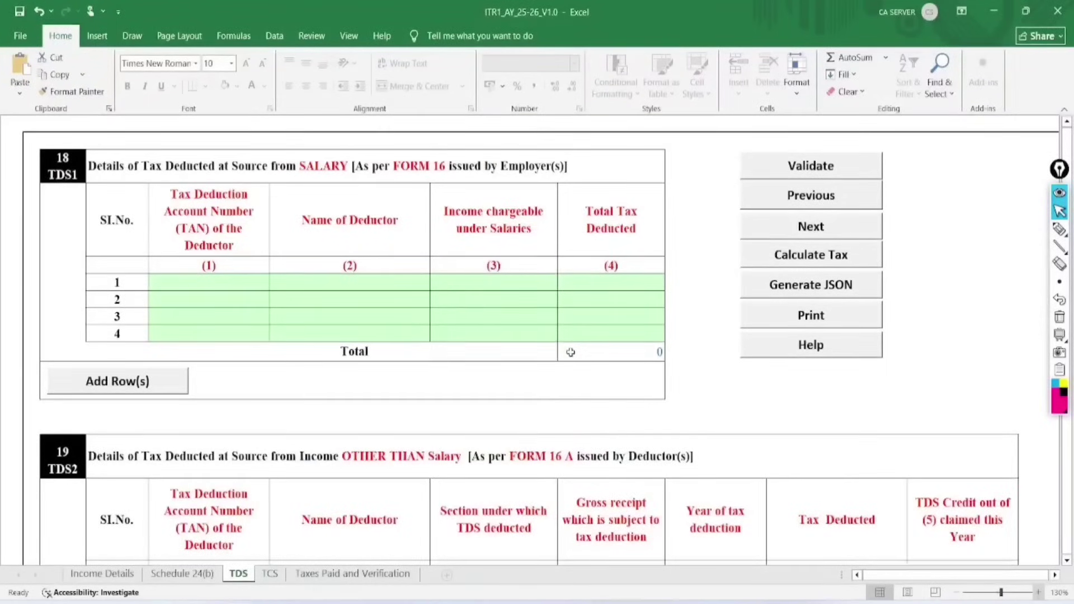
scroll(571, 352, "down", 5)
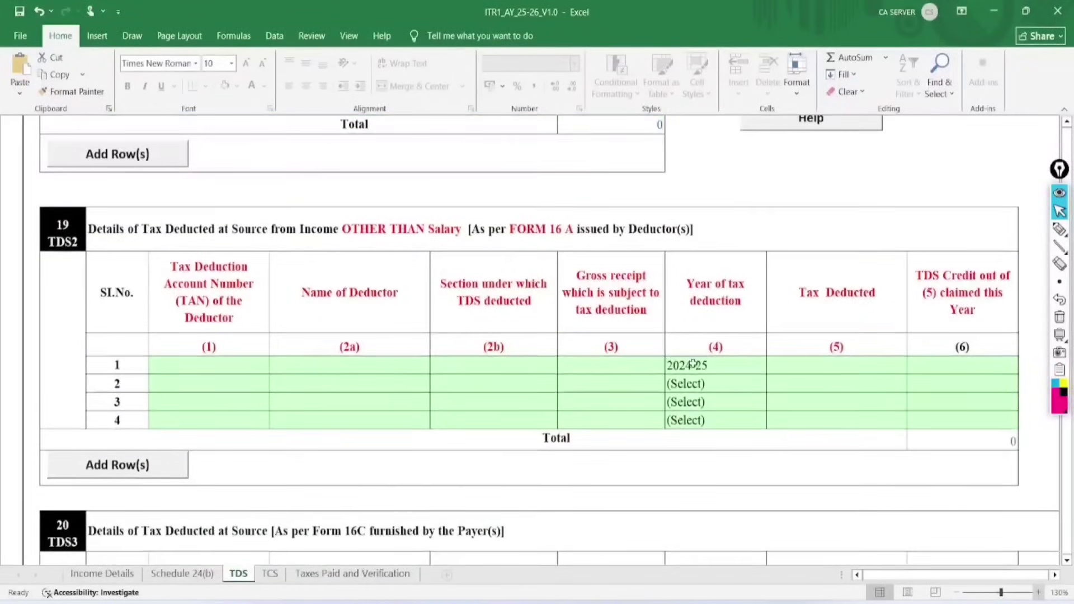
Reset TDS2 row 1's deduction year from 2024-25 back to (Select).
left_click(693, 364)
left_click(773, 367)
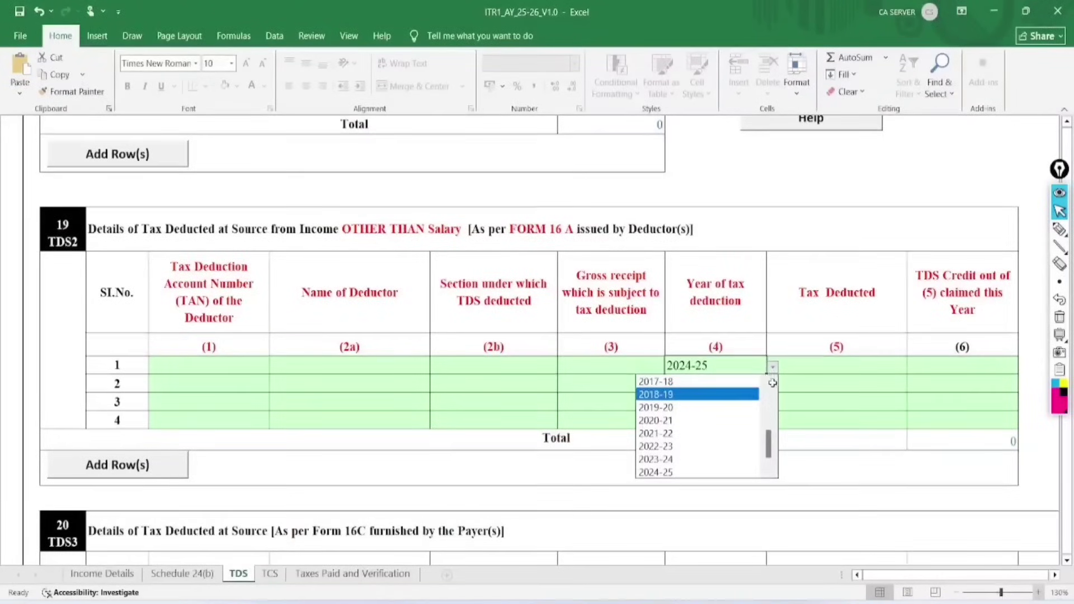
scroll(771, 388, "up", 4)
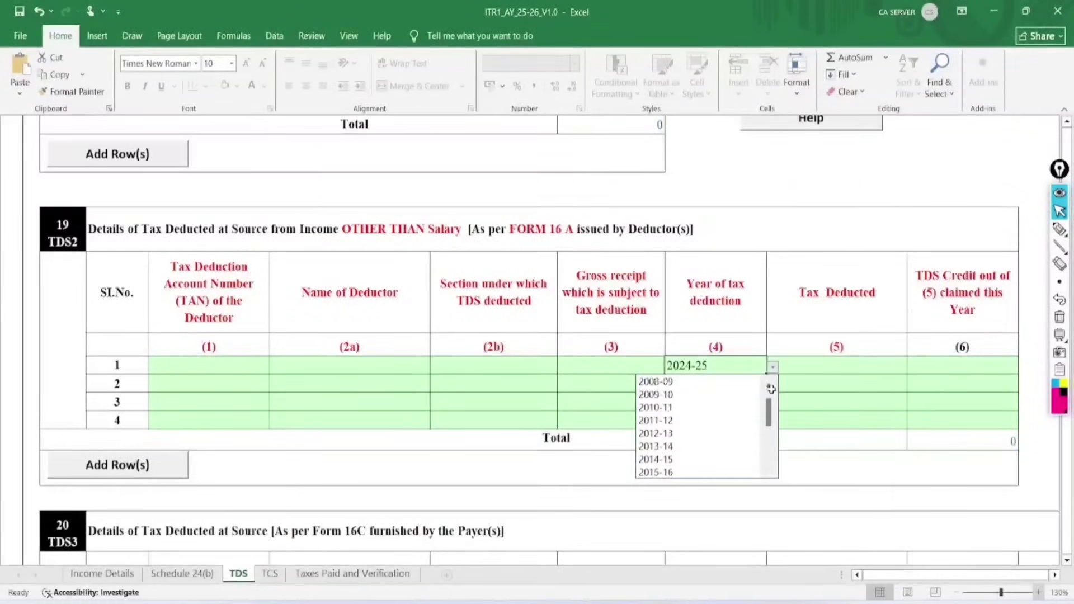
left_click(706, 382)
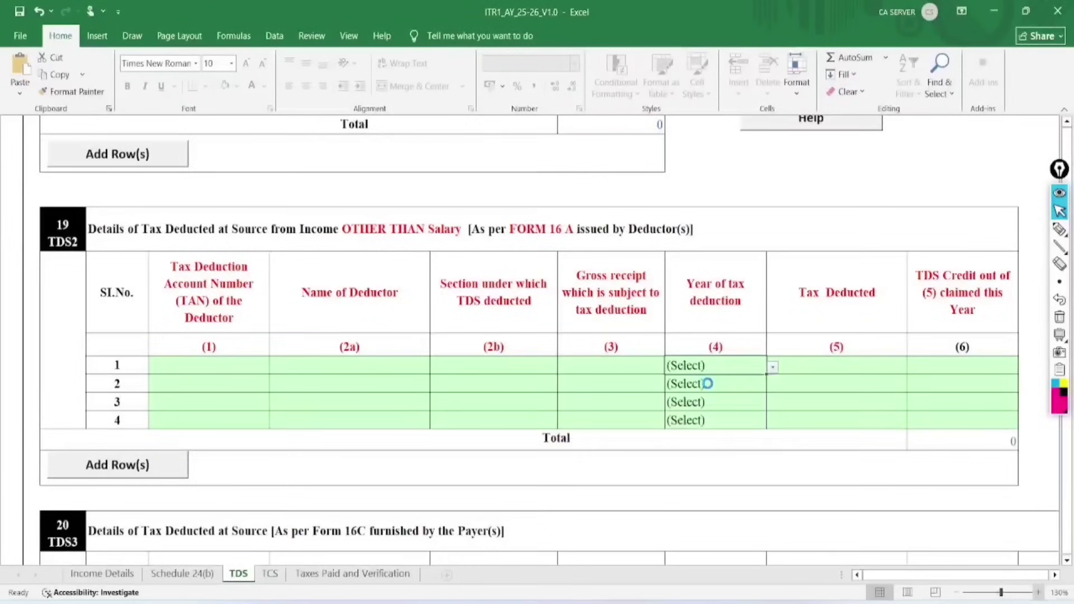
scroll(817, 254, "up", 4)
Validate the TDS sheet, dismiss 'Sheet TDS is OK', and switch to the TCS sheet.
left_click(817, 167)
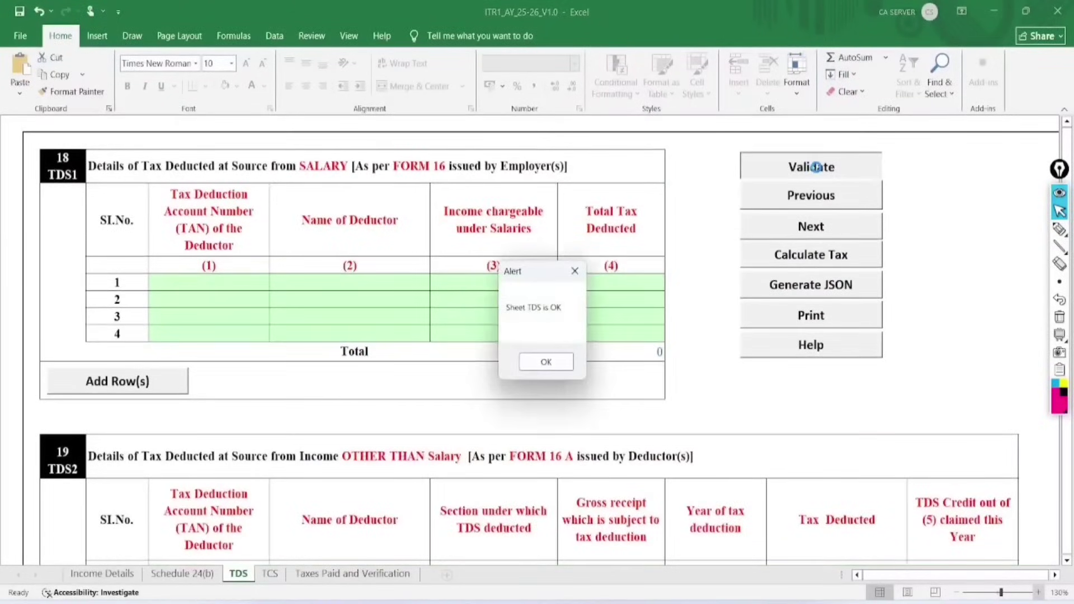
left_click(548, 364)
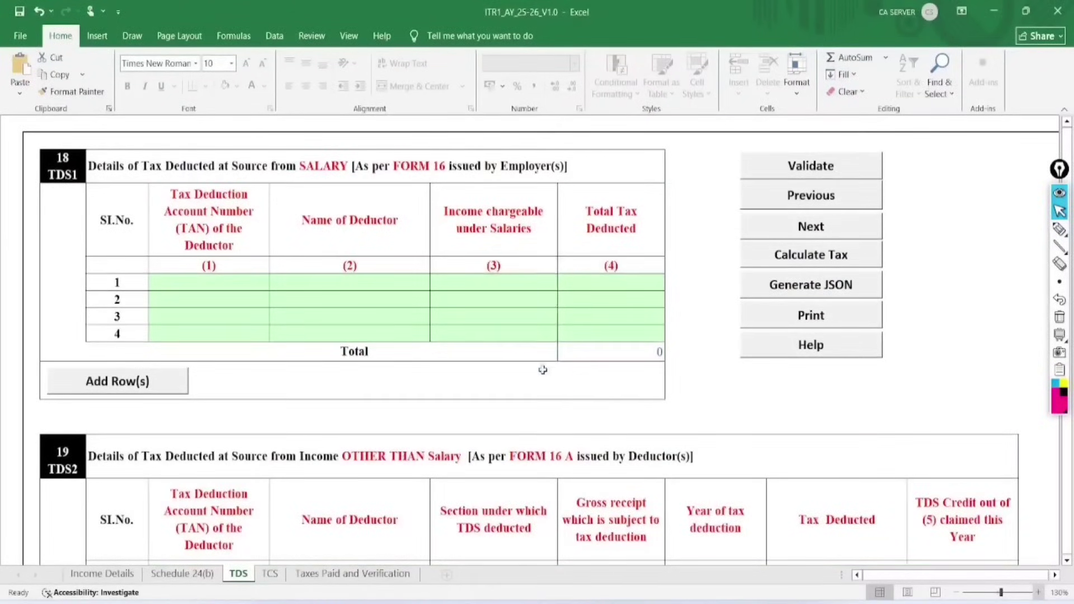
left_click(270, 577)
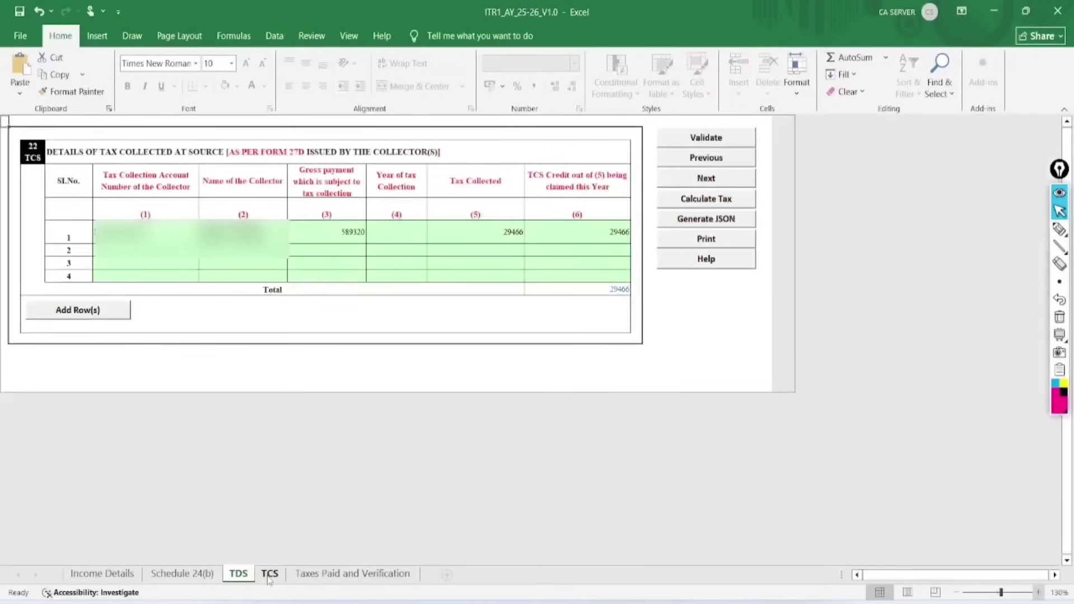
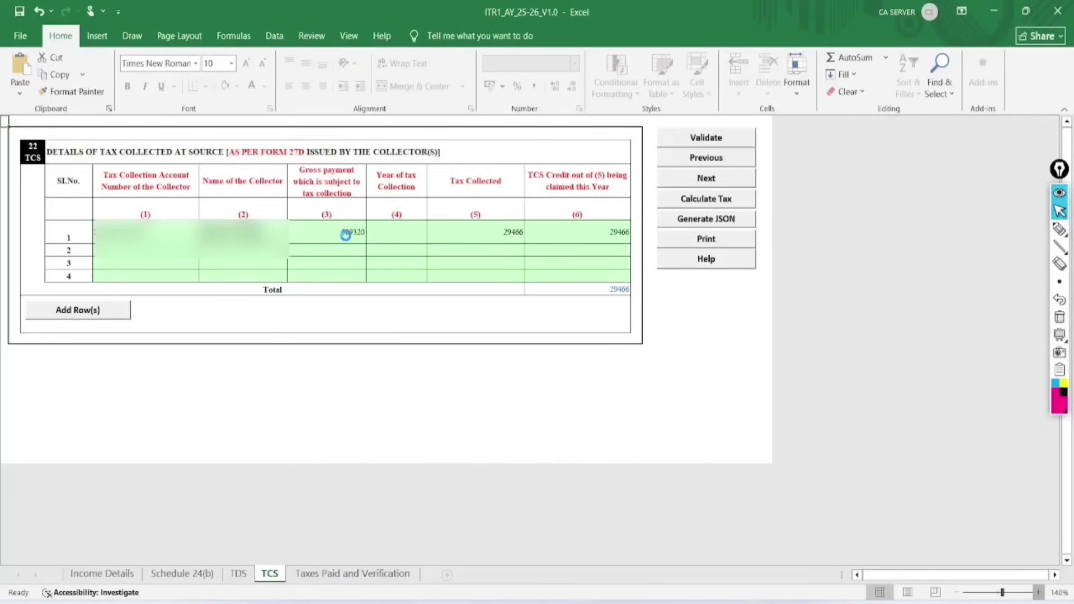
Set TCS row 1's year of tax collection to 2024-25 and review its collected and claimed amounts.
scroll(386, 229, "up", 4)
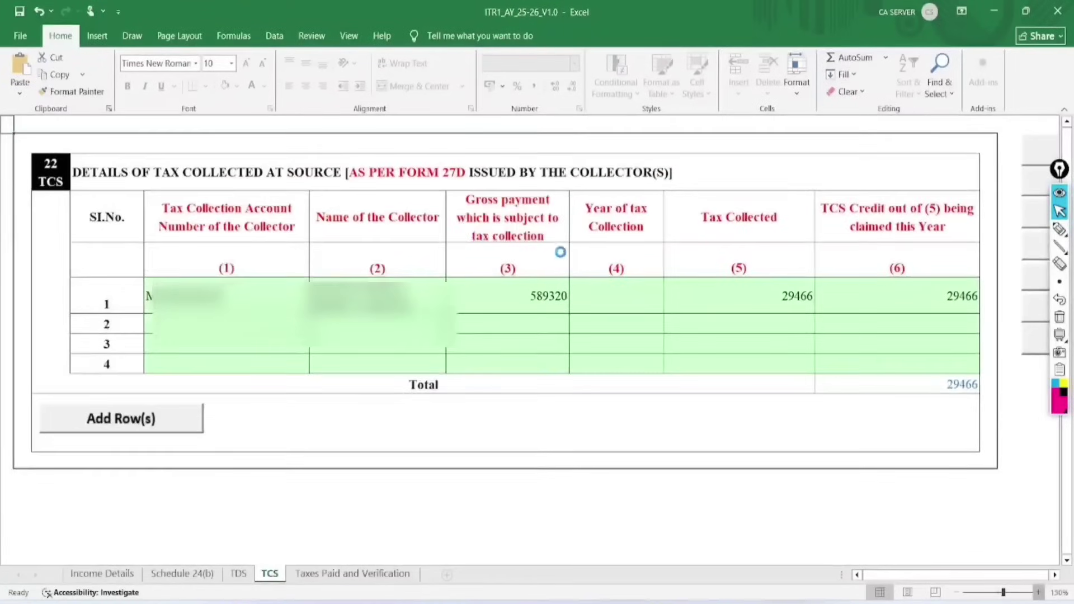
scroll(556, 251, "up", 2)
left_click(648, 307)
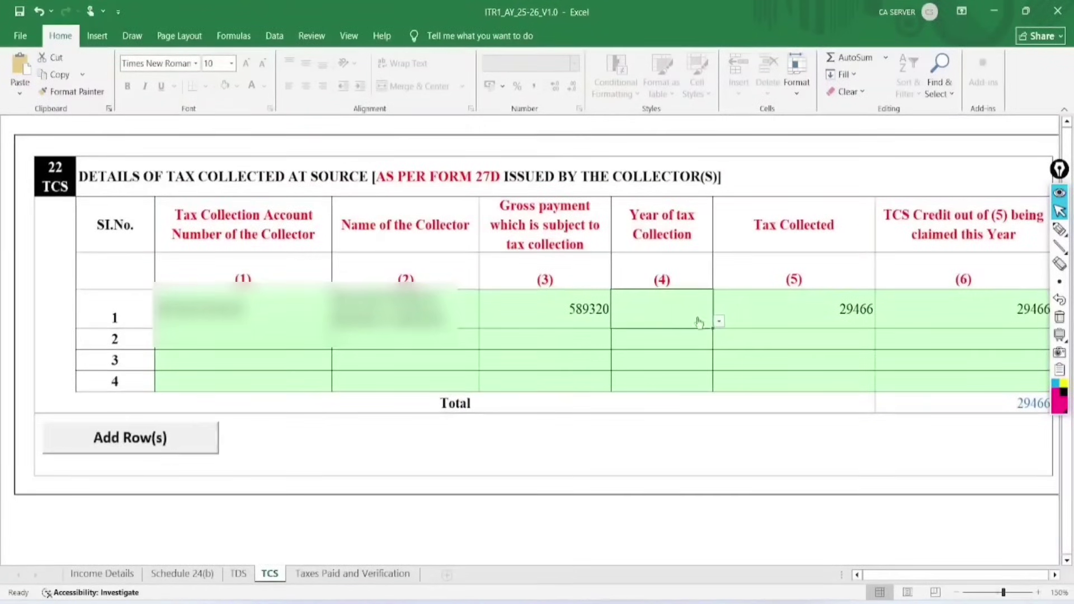
left_click(718, 321)
left_click_drag(715, 361, 714, 443)
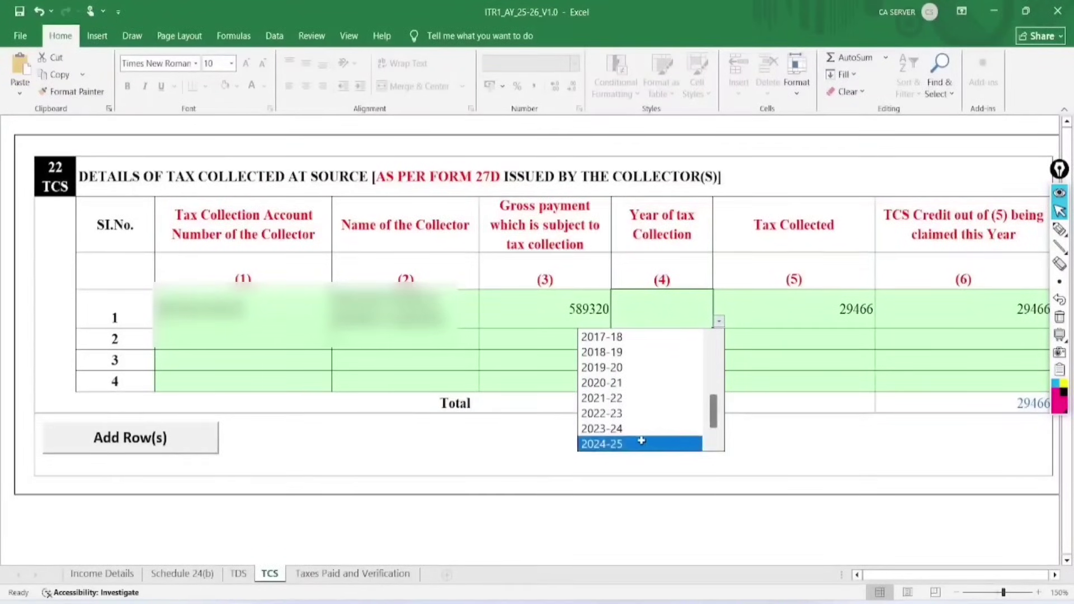
left_click(644, 443)
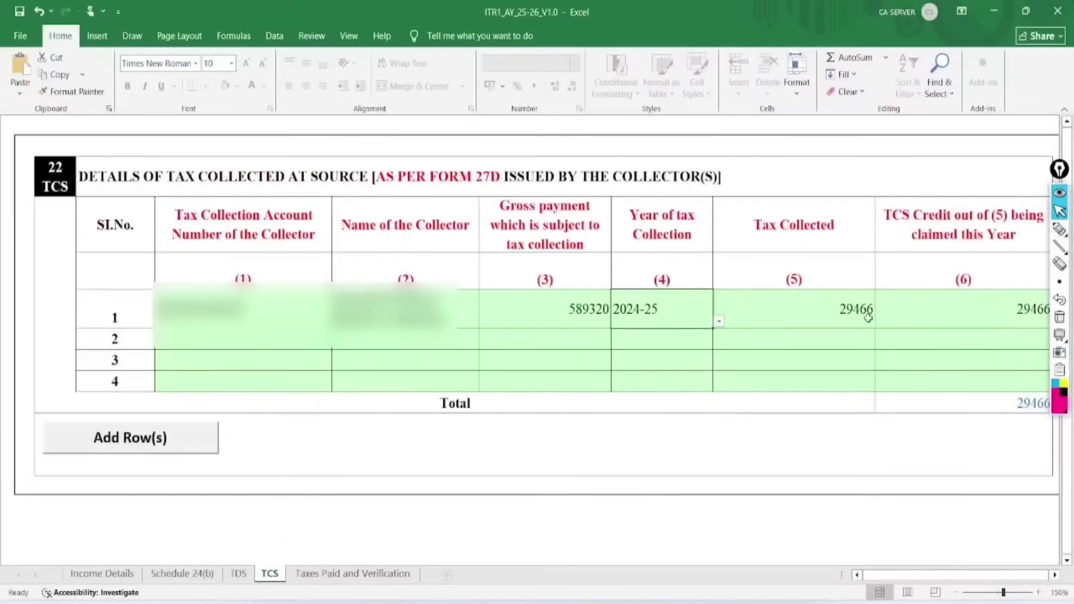
left_click(825, 319)
left_click(955, 328)
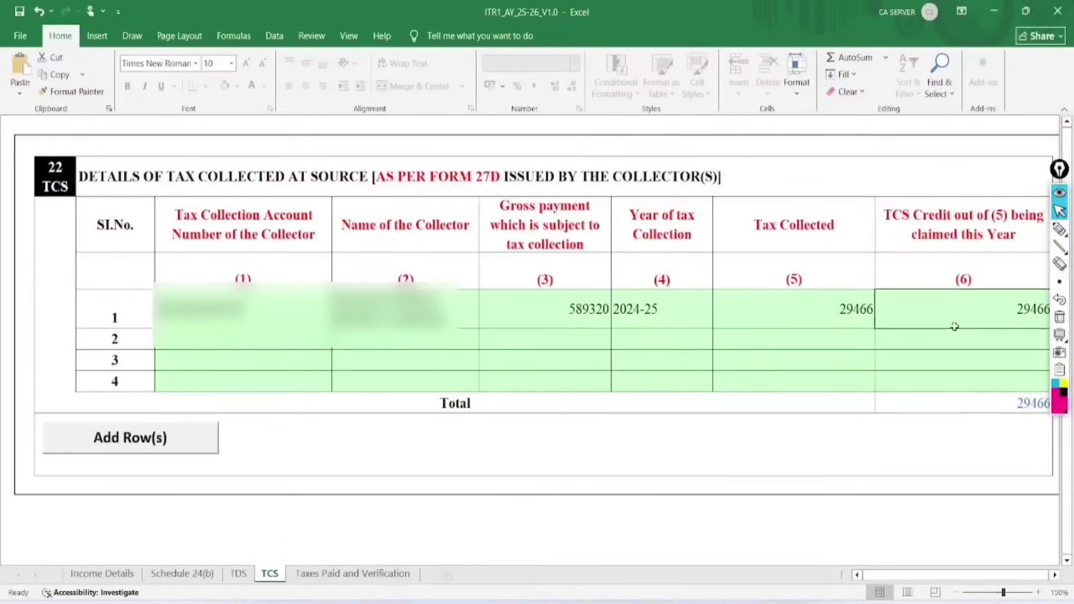
Zoom the sheet to 140%, validate the TCS sheet, and go to Taxes Paid and Verification.
left_click(959, 594)
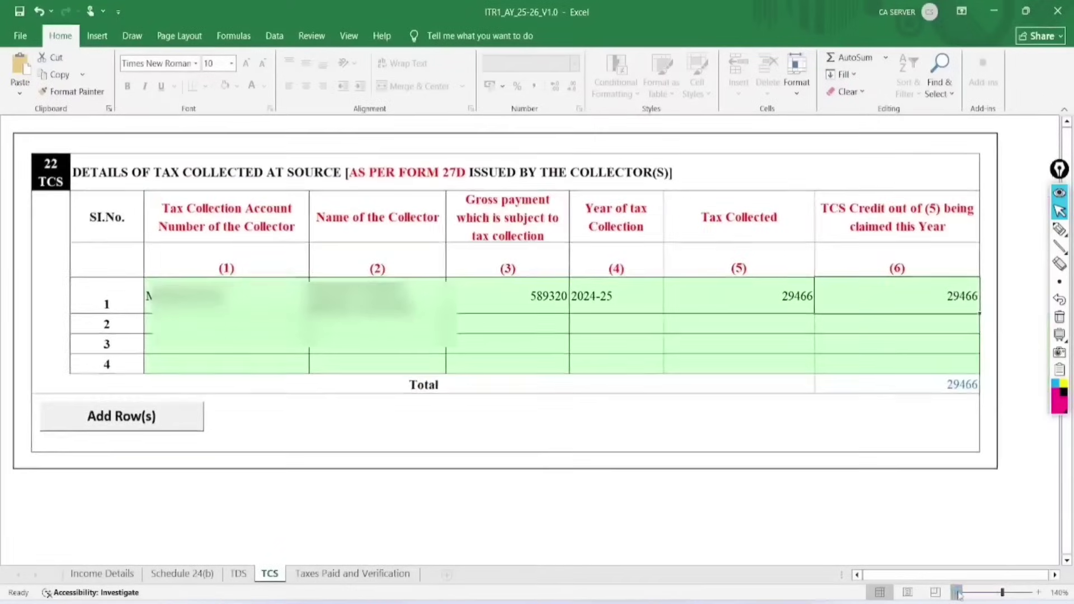
left_click(1054, 575)
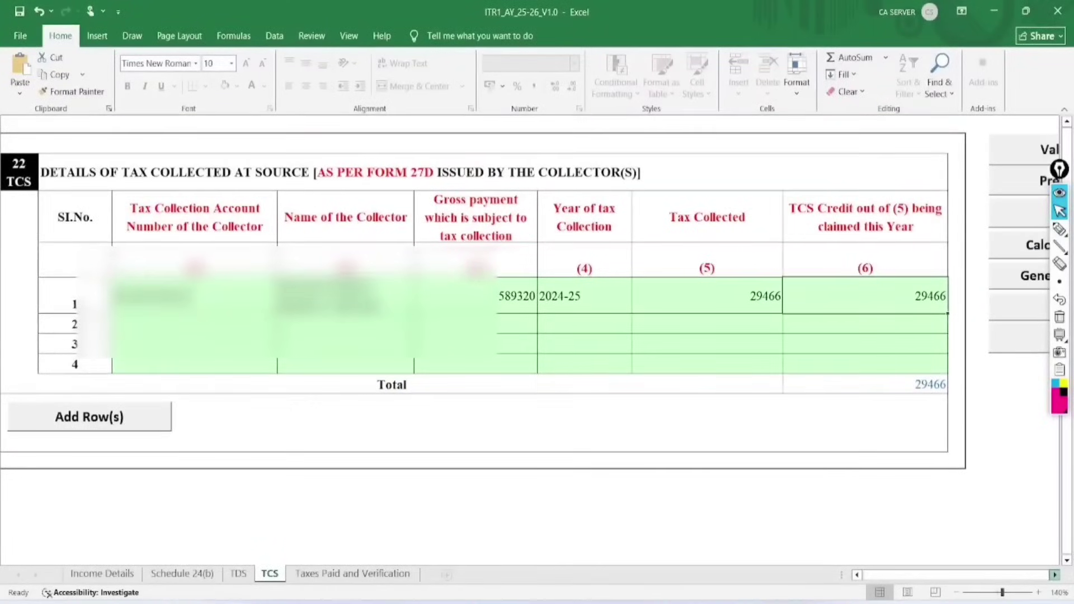
left_click(1055, 575)
left_click(1054, 575)
left_click(1054, 575)
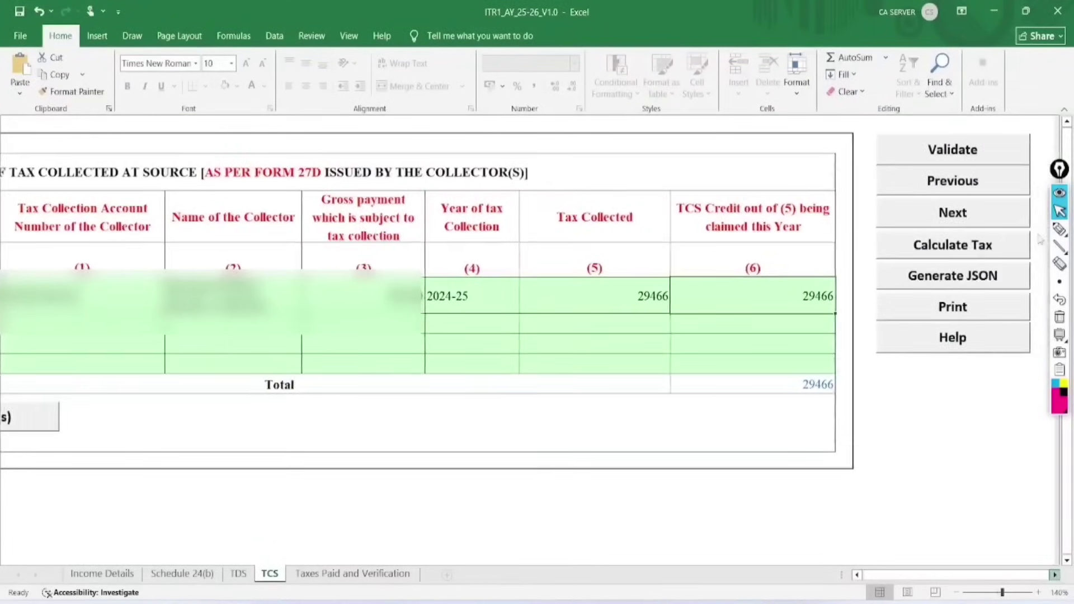
left_click(1054, 575)
left_click(796, 153)
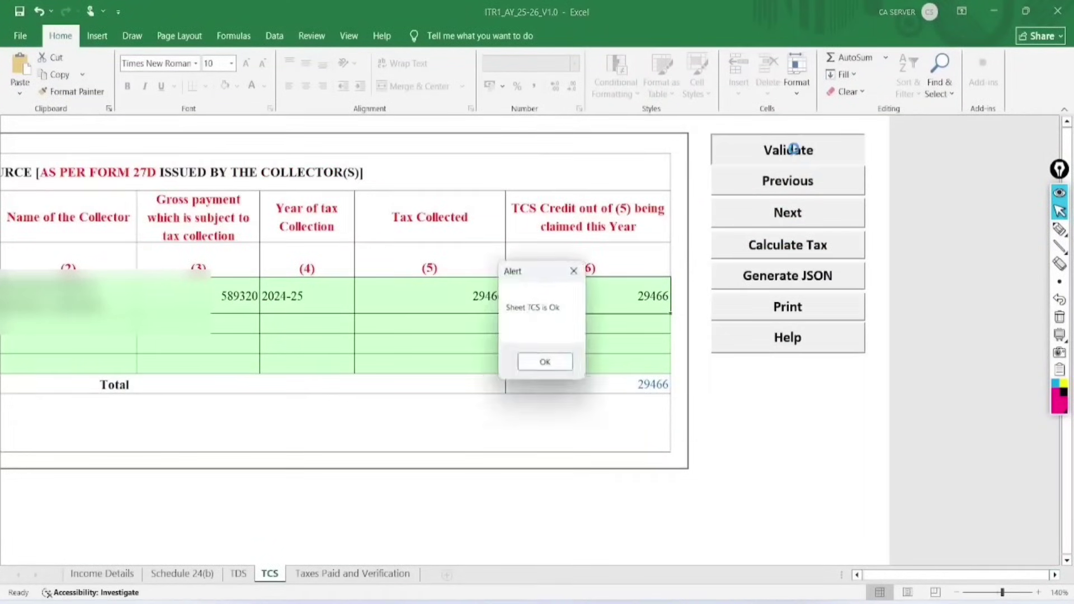
left_click(545, 362)
left_click(323, 575)
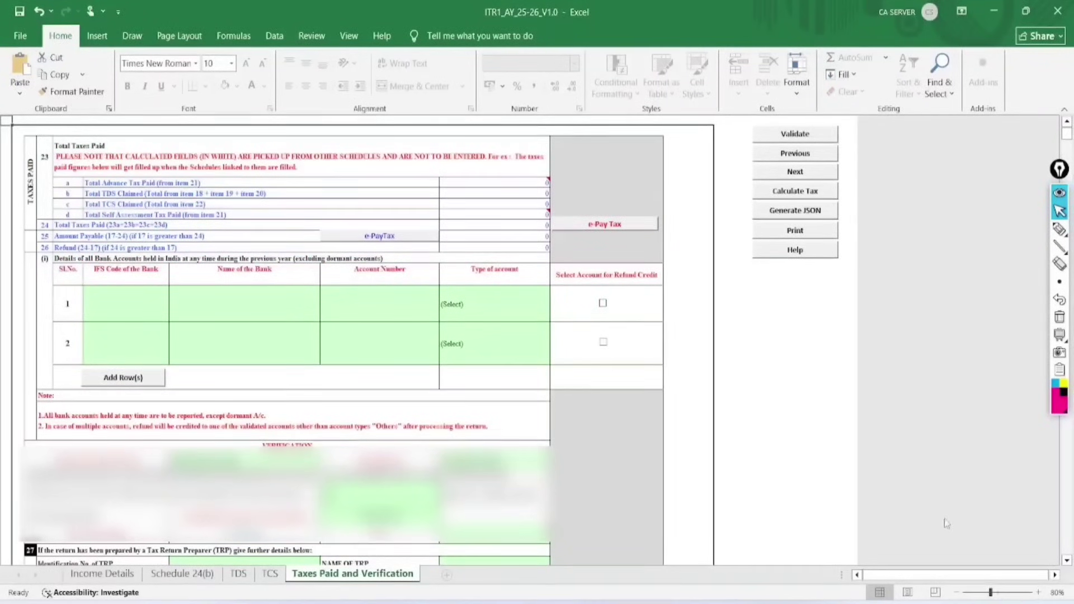
Zoom the sheet to 100% and enter row 1's bank details with account type Savings Account.
left_click(1038, 592)
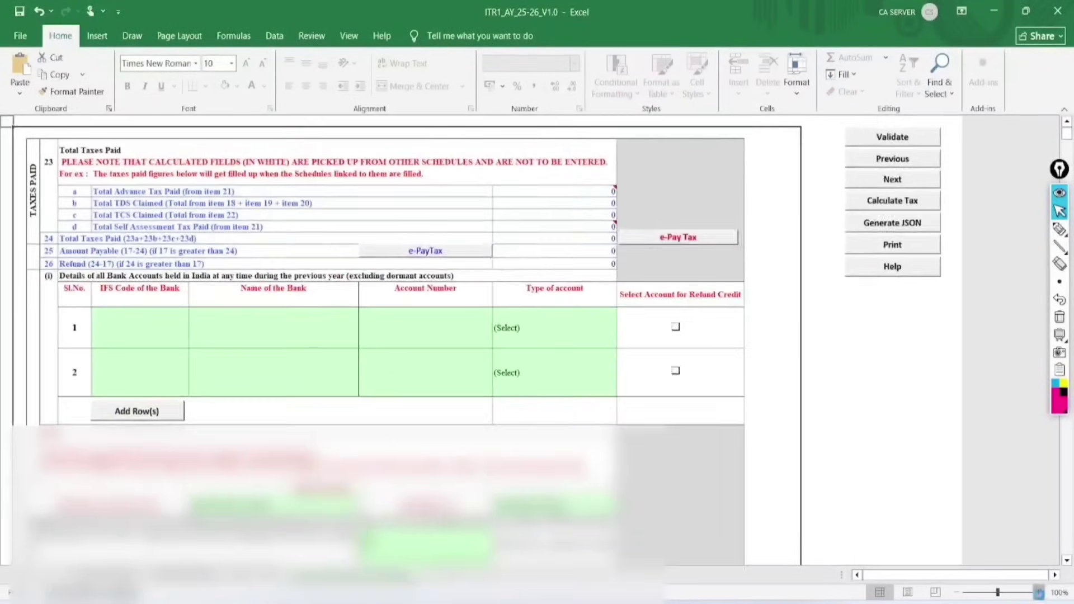
left_click(1038, 593)
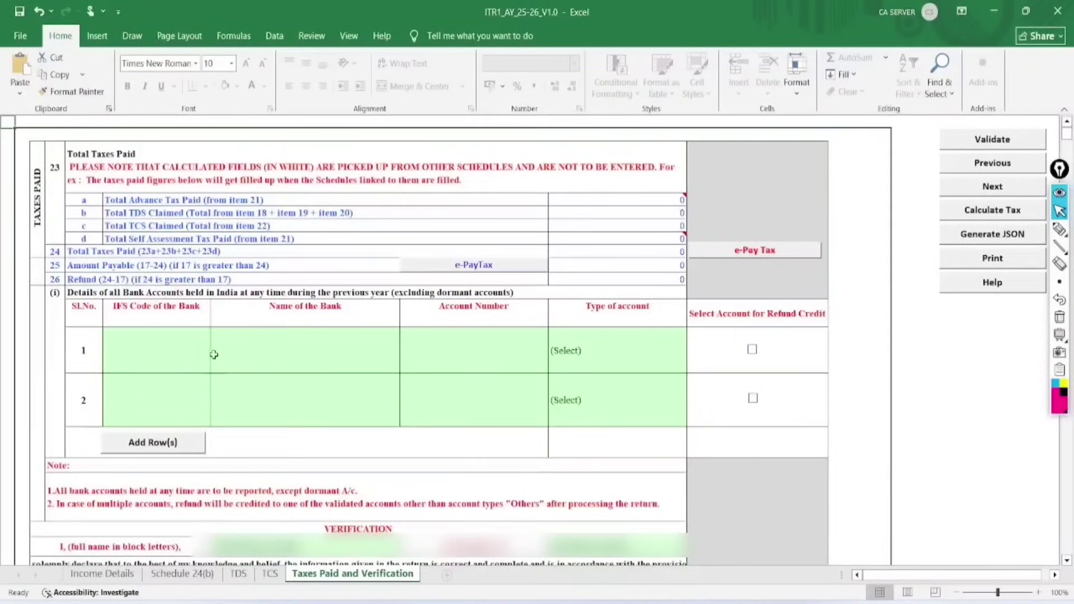
left_click(160, 350)
left_click(326, 355)
left_click(443, 349)
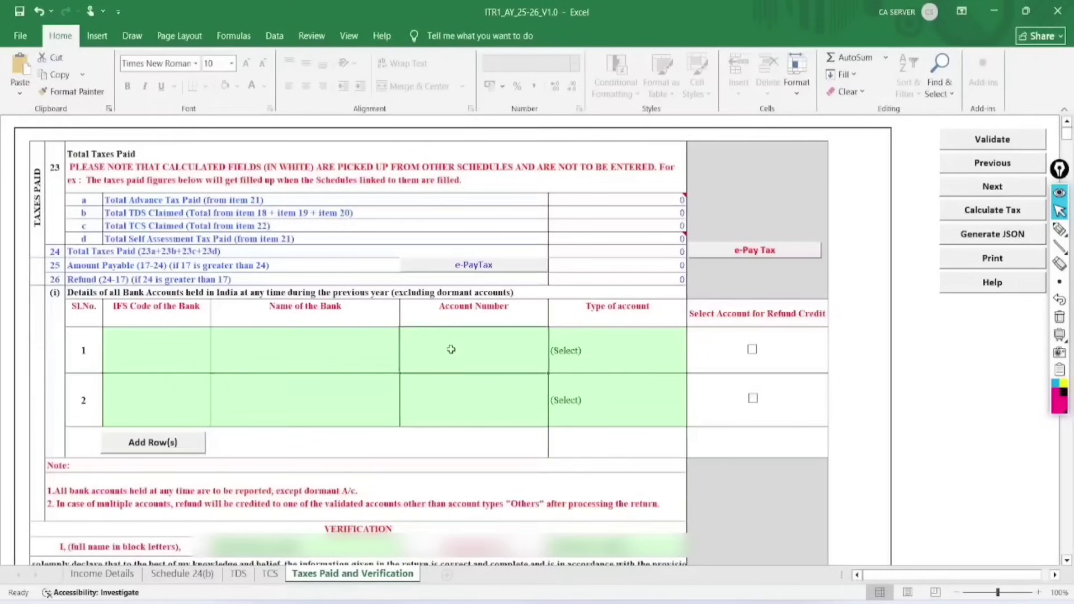
left_click(576, 352)
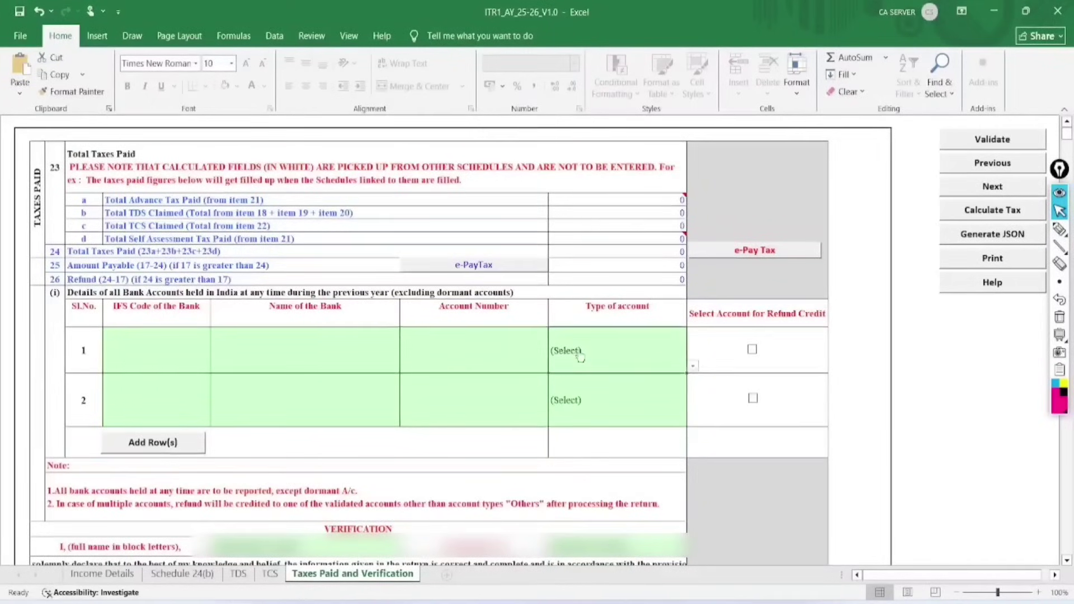
left_click(692, 366)
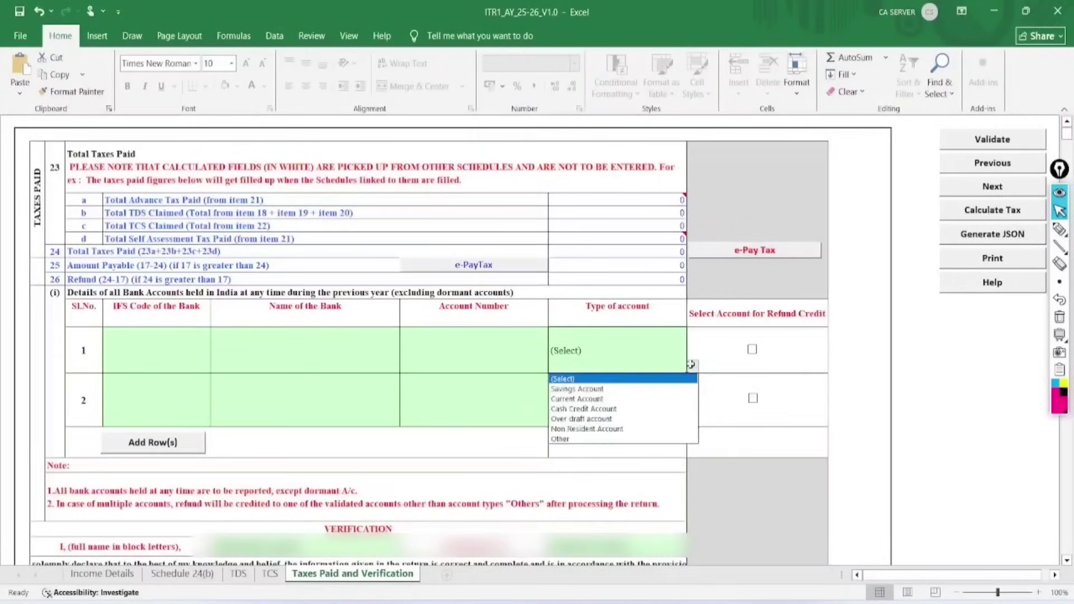
left_click(627, 387)
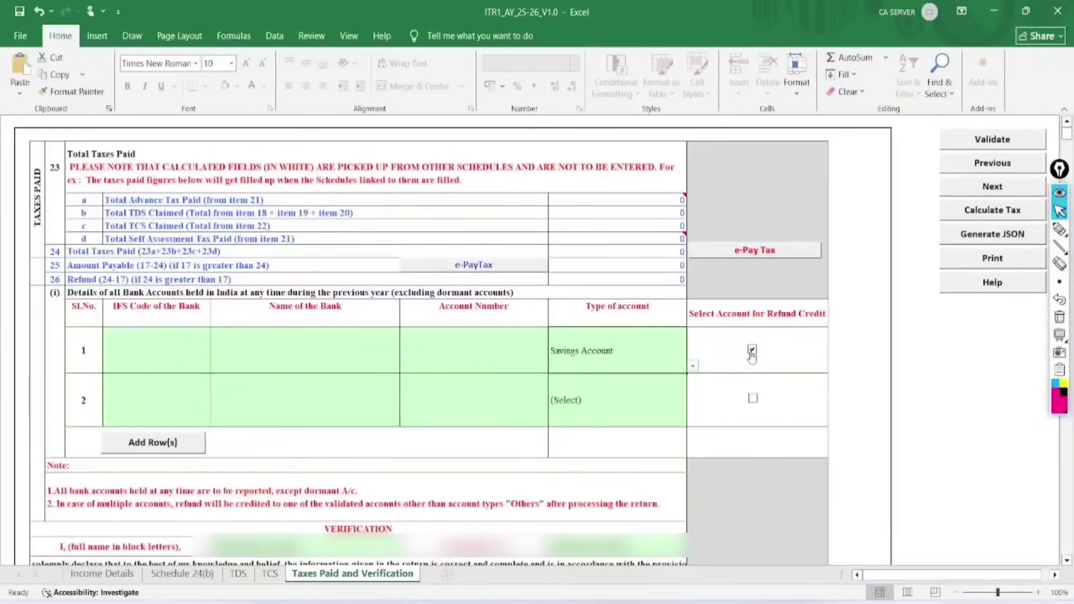
Enter 'new delhi' as the verification Place.
scroll(543, 398, "down", 7)
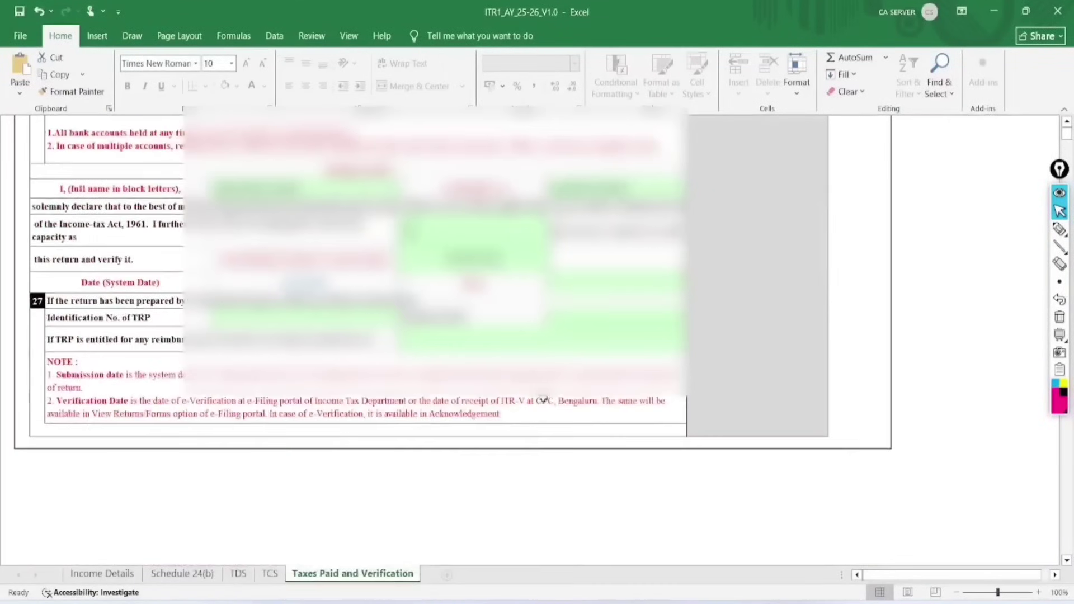
left_click(590, 287)
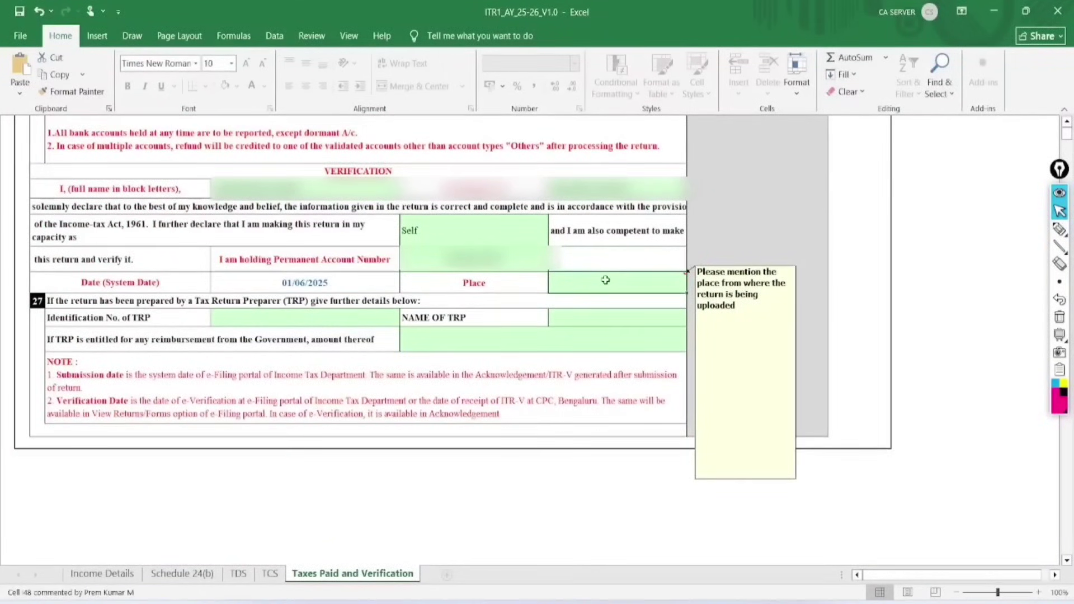
type("nee")
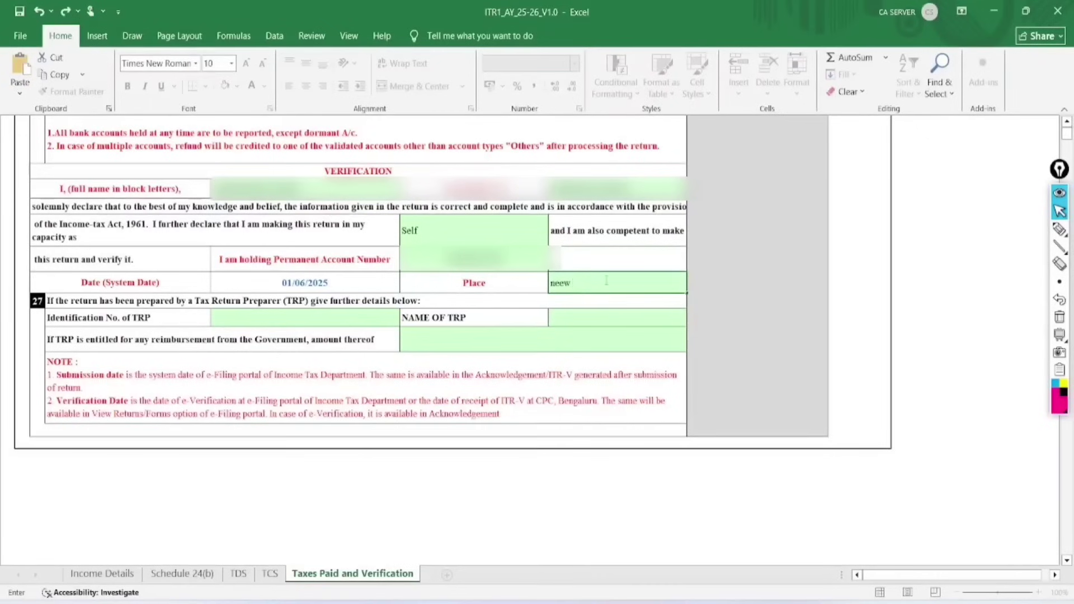
key("BackSpace")
type("w delhi")
key("Return")
Validate the Taxes Paid and Verification sheet, dismiss the OK message, and go to Income Details.
scroll(553, 514, "up", 5)
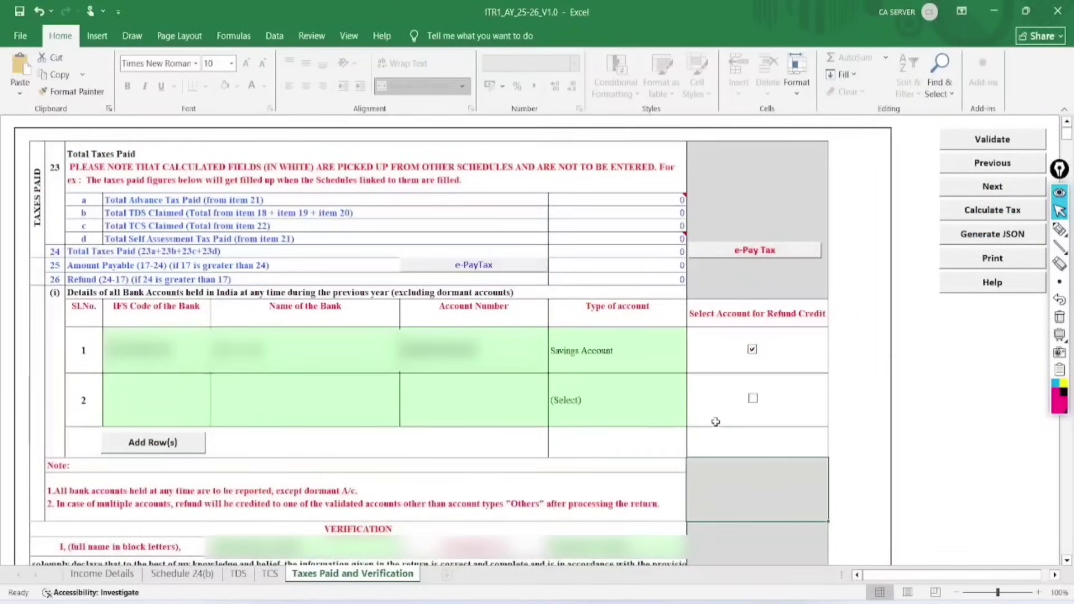
left_click(1010, 139)
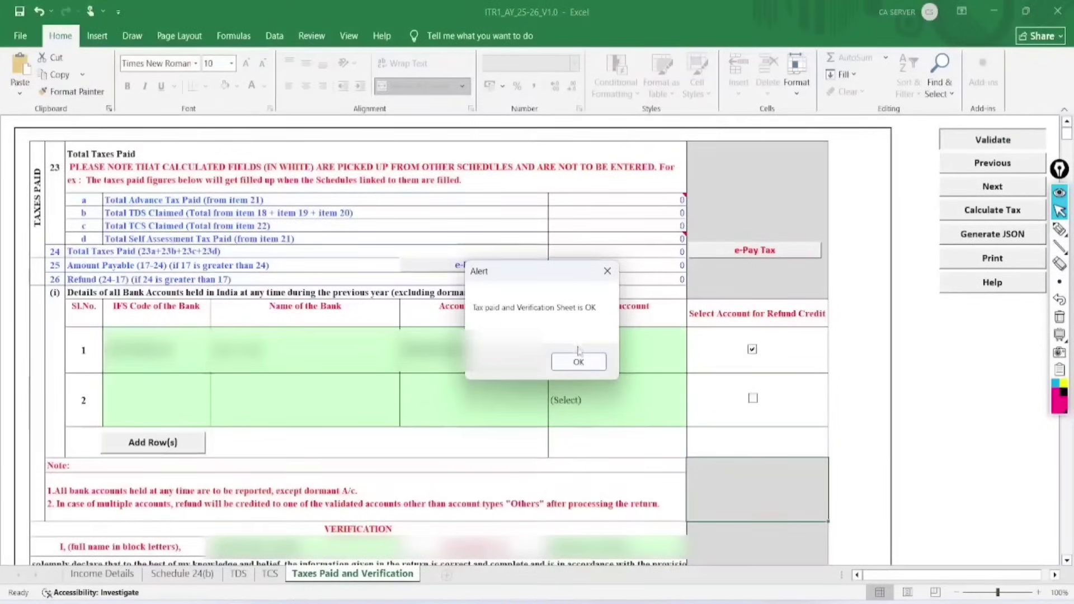
left_click(578, 363)
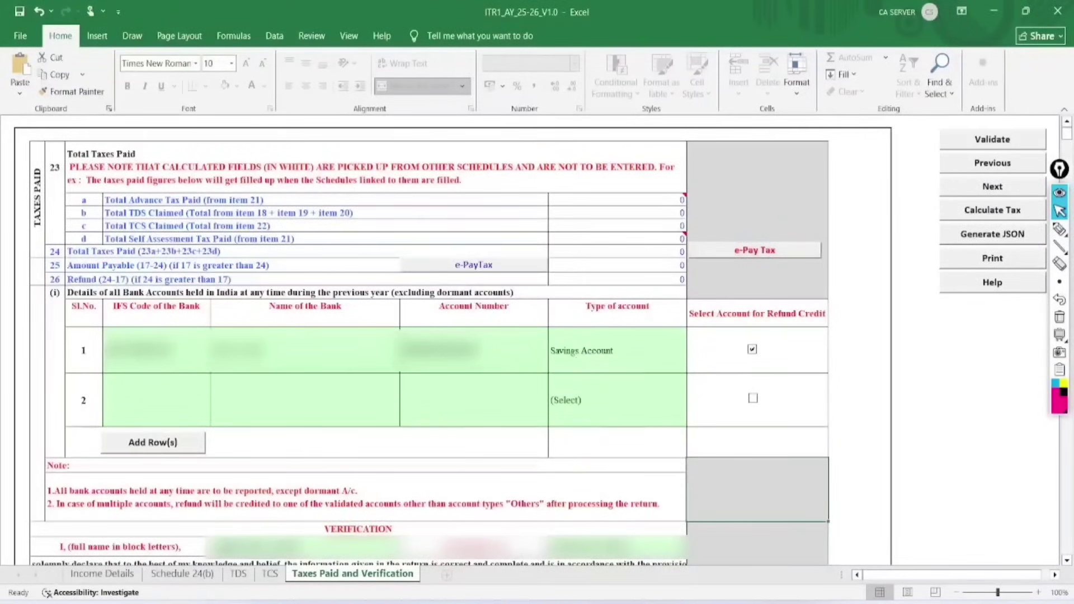
left_click(114, 579)
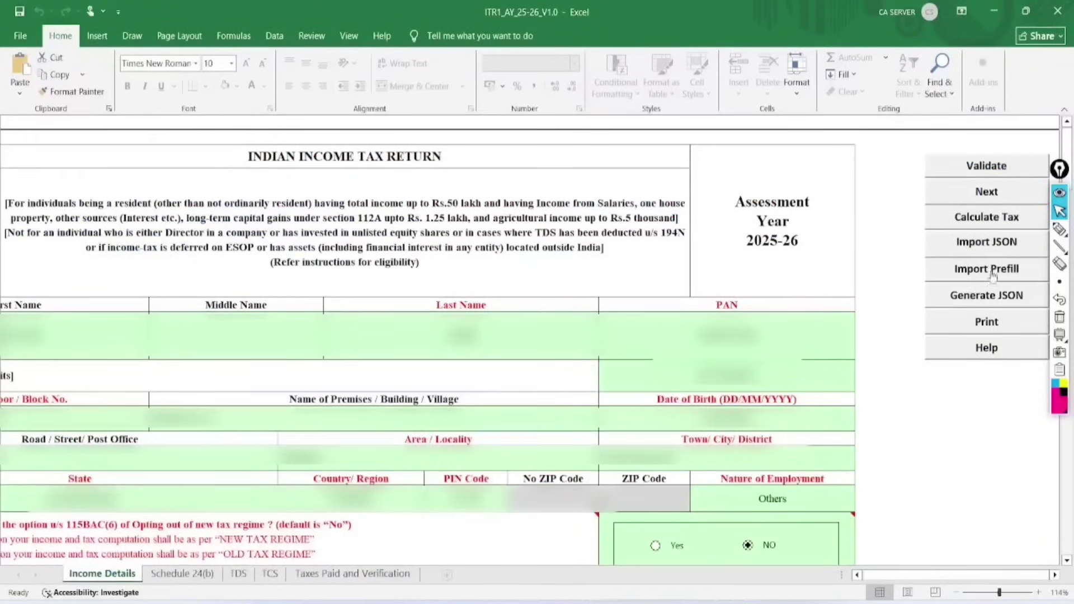
Calculate the tax, generate the JSON, and acknowledge the TDS, tax calculation and JSON-saving alerts.
left_click(988, 219)
left_click(979, 294)
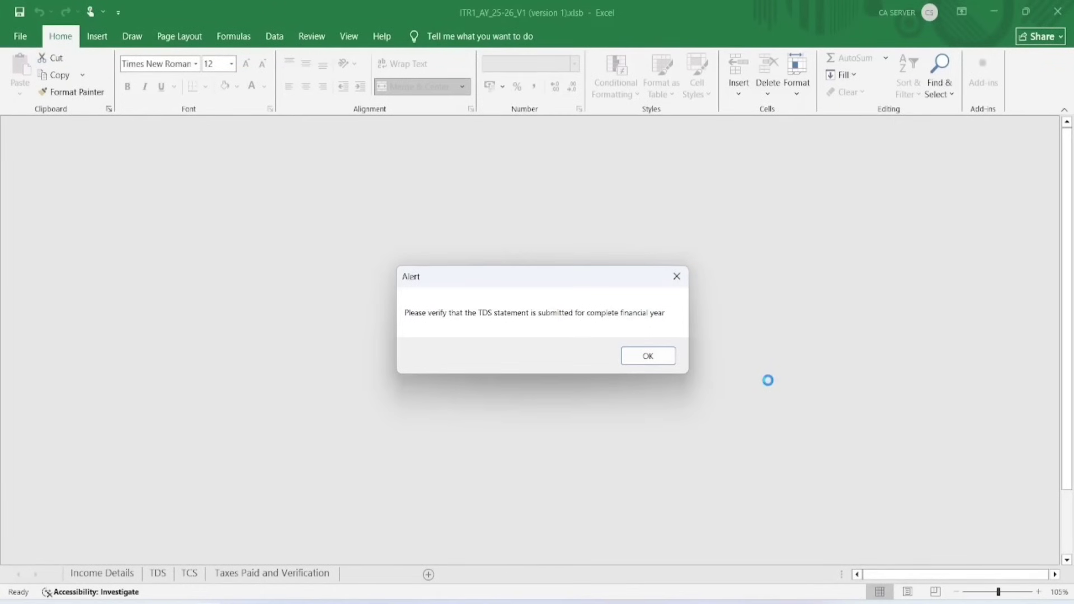
left_click(649, 358)
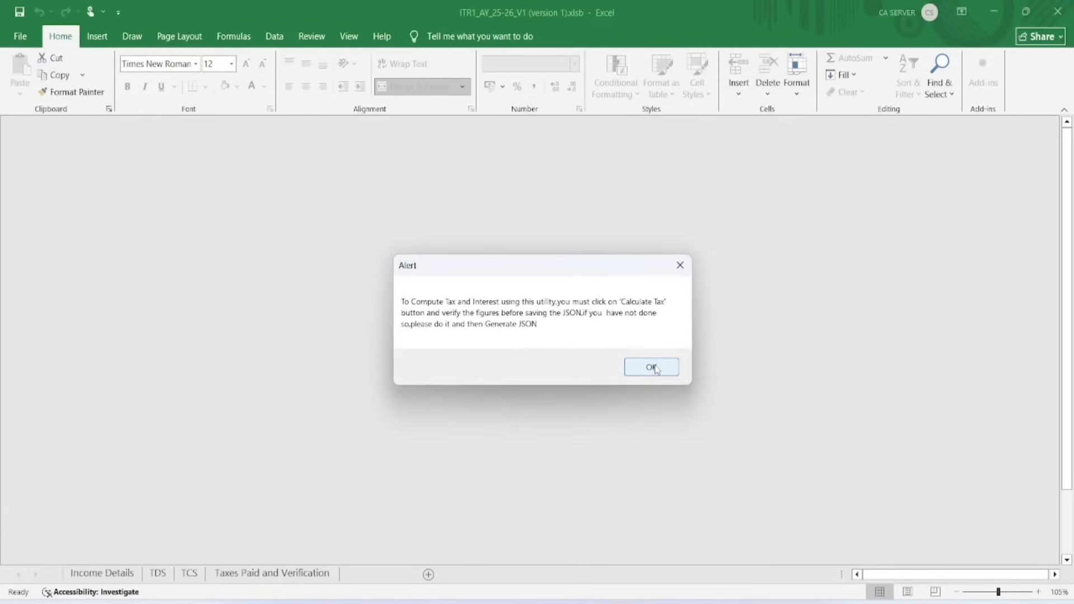
left_click(651, 368)
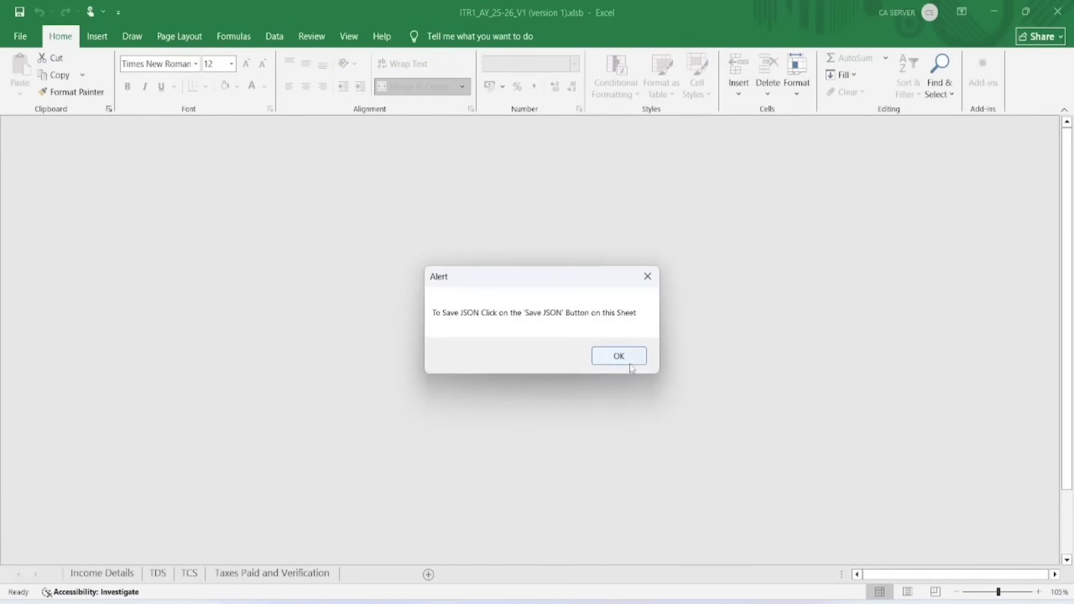
left_click(624, 358)
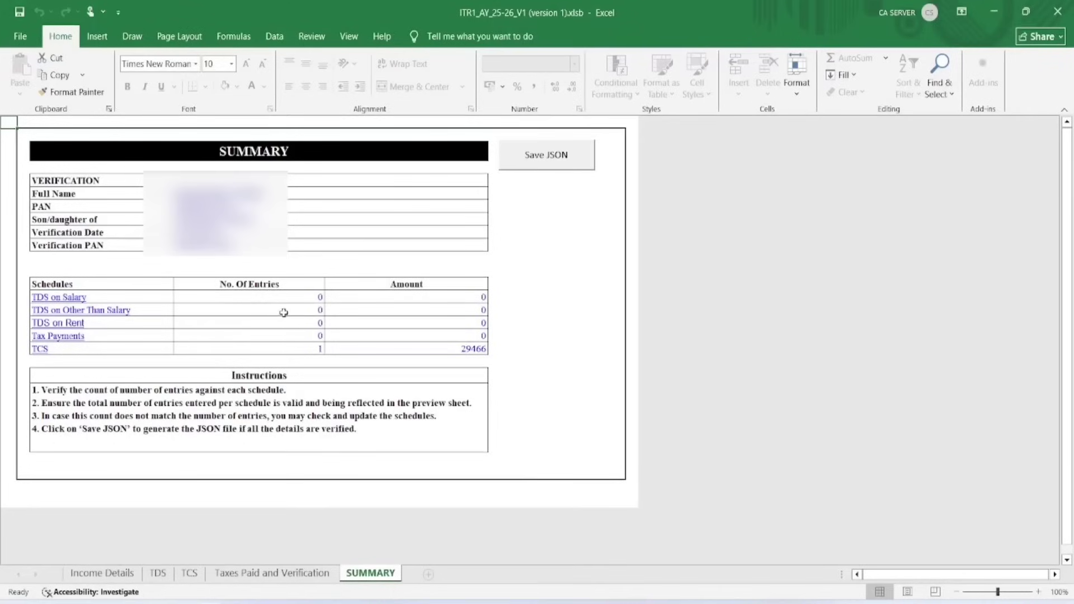
Confirm the summary's TCS entry of 29466 and save the return as a JSON file.
left_click(445, 355)
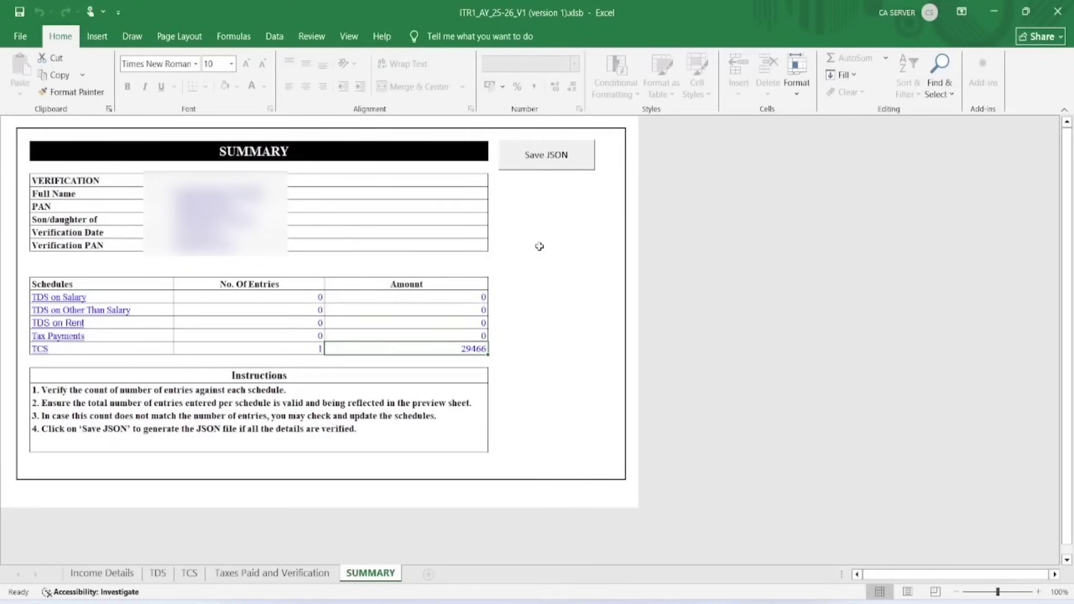
left_click(557, 161)
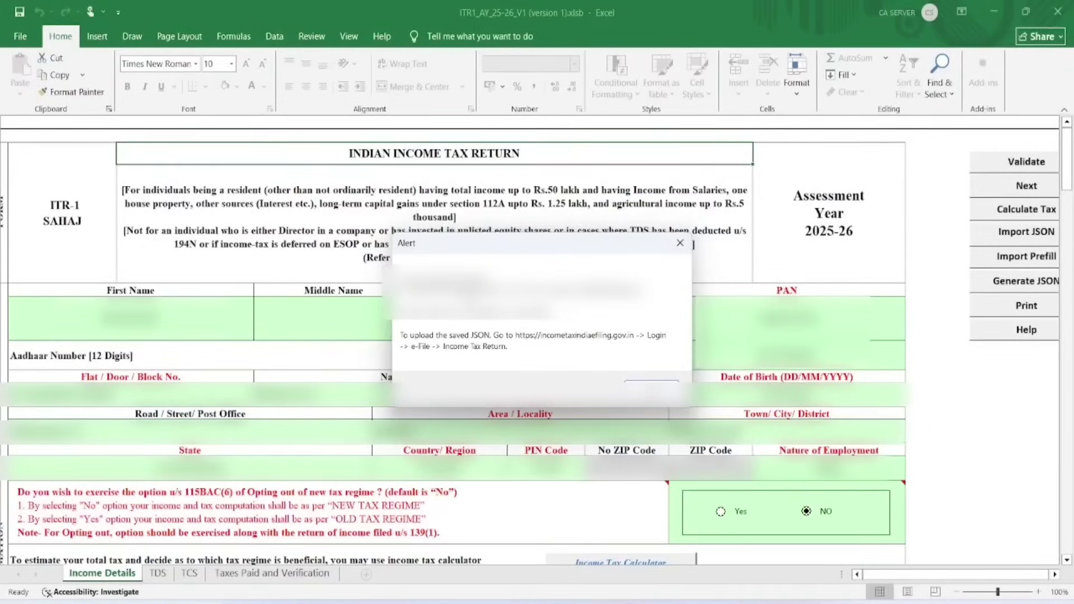
Dismiss the upload alert and open the desktop ITR1_AY_25-26_V1.0 folder to check the 4 KB JSON file.
left_click(653, 385)
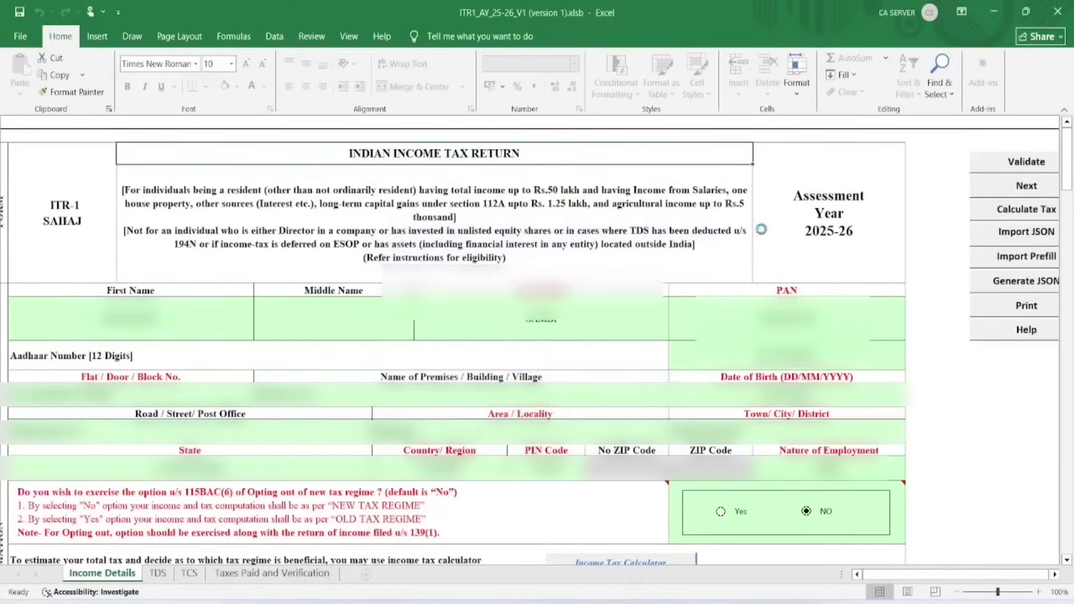
left_click(997, 12)
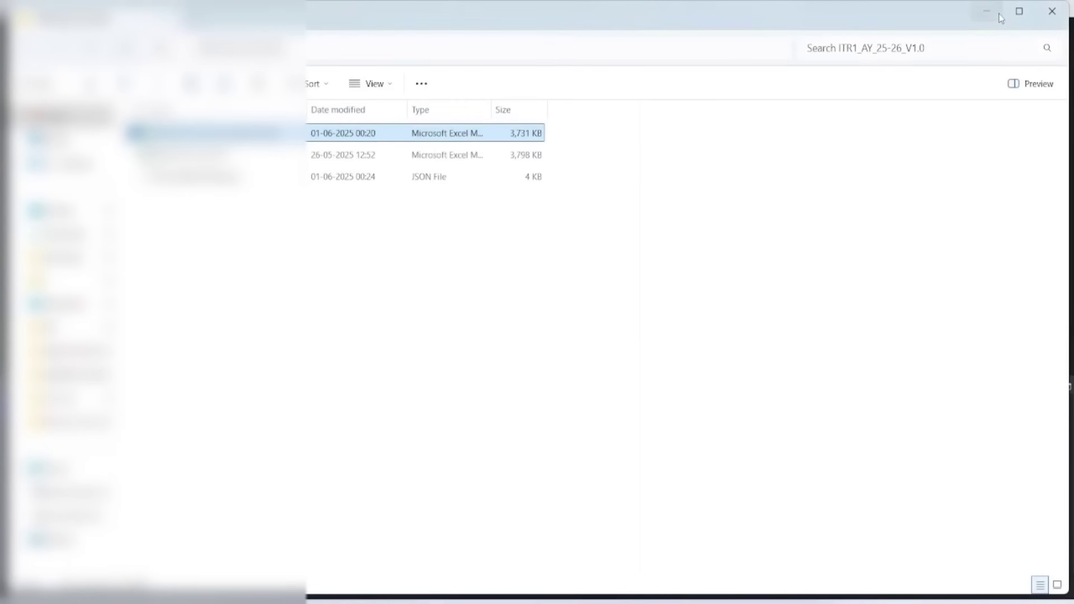
left_click(1000, 18)
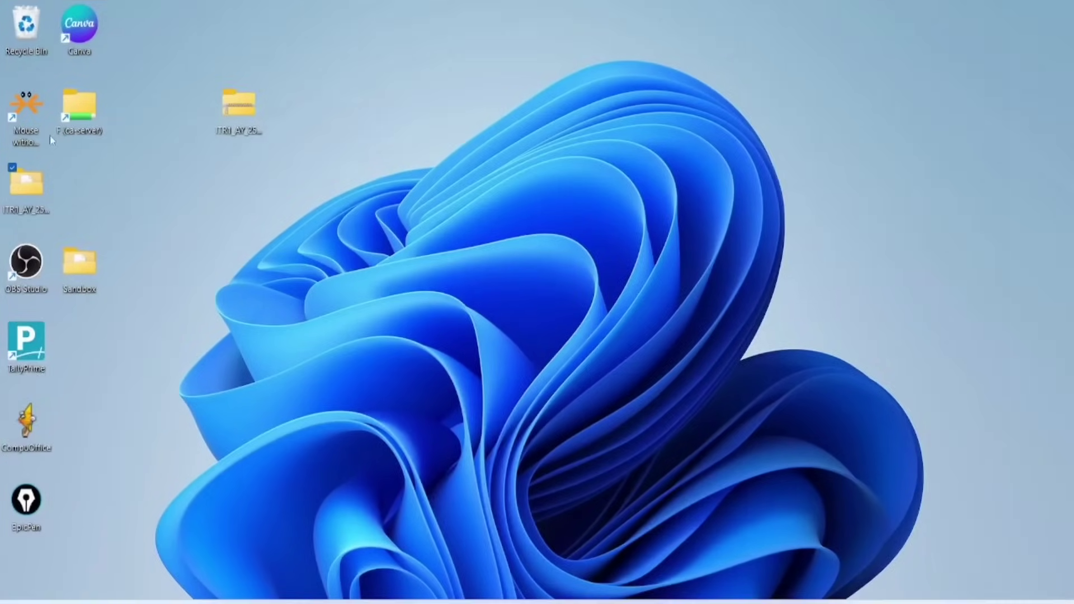
double_click(26, 184)
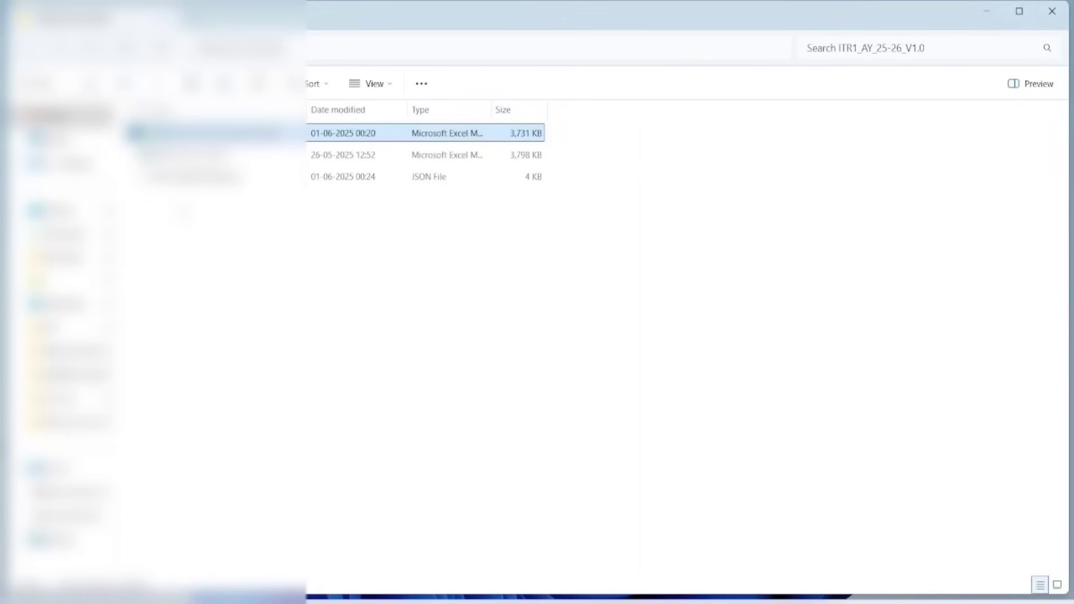
left_click(224, 231)
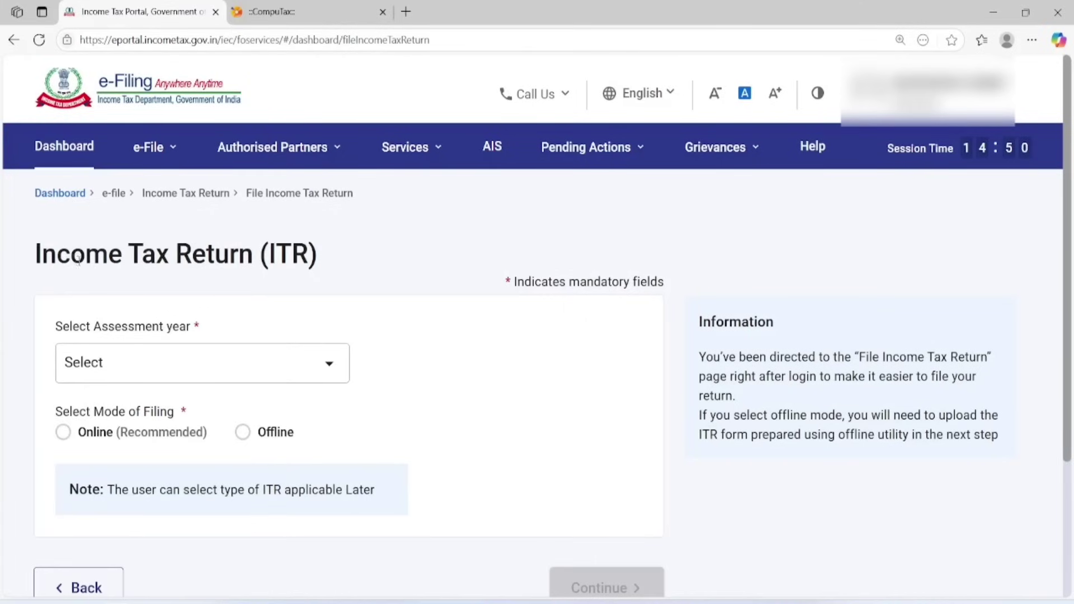
Start filing the income tax return for AY 2025-26 from the portal dashboard.
left_click(148, 147)
left_click(205, 208)
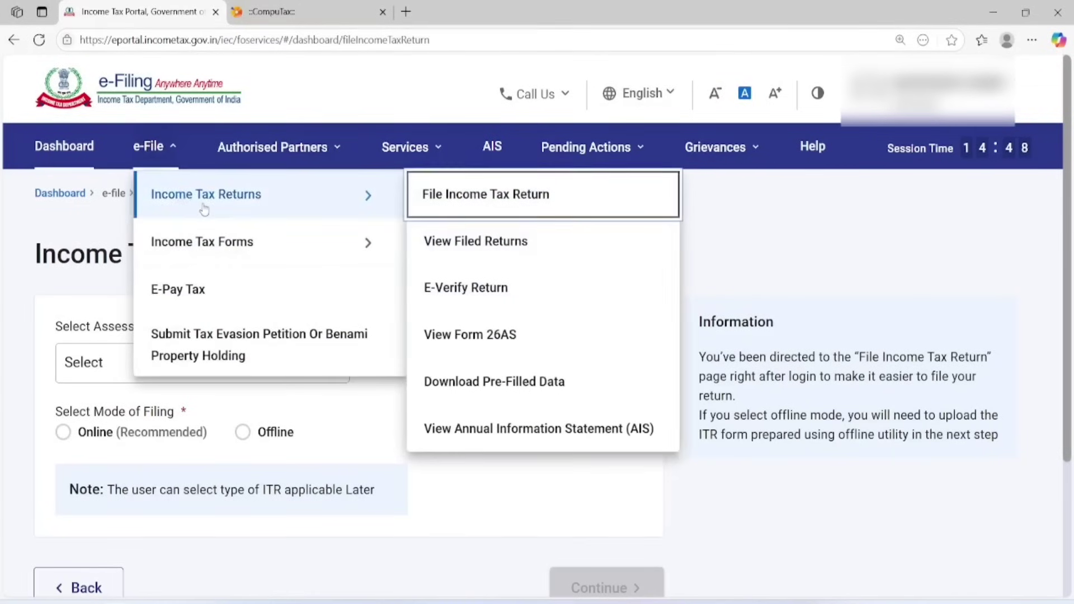
left_click(486, 212)
left_click(66, 147)
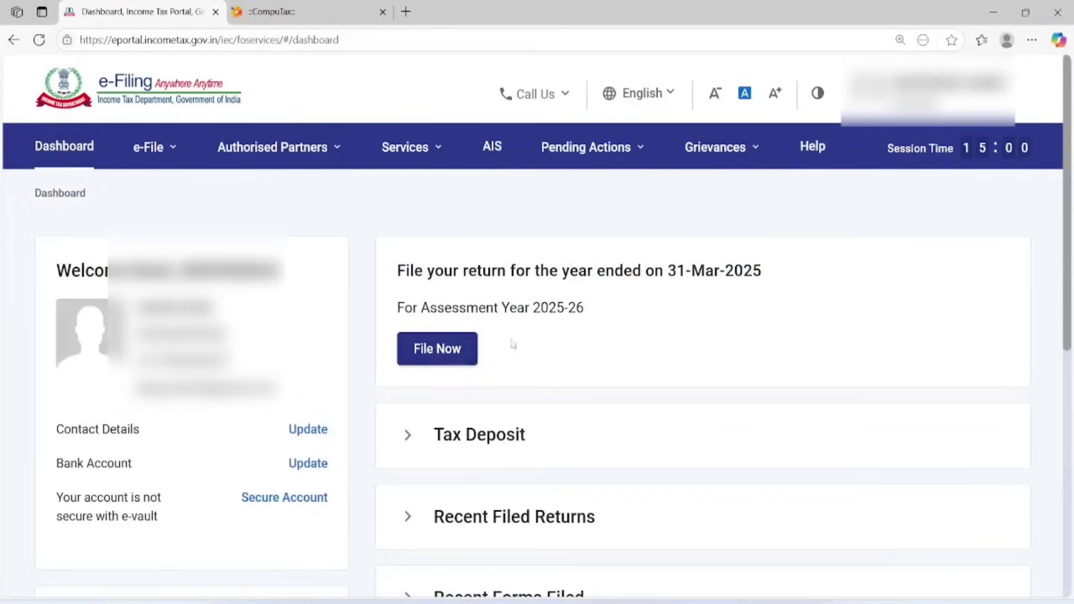
left_click(438, 361)
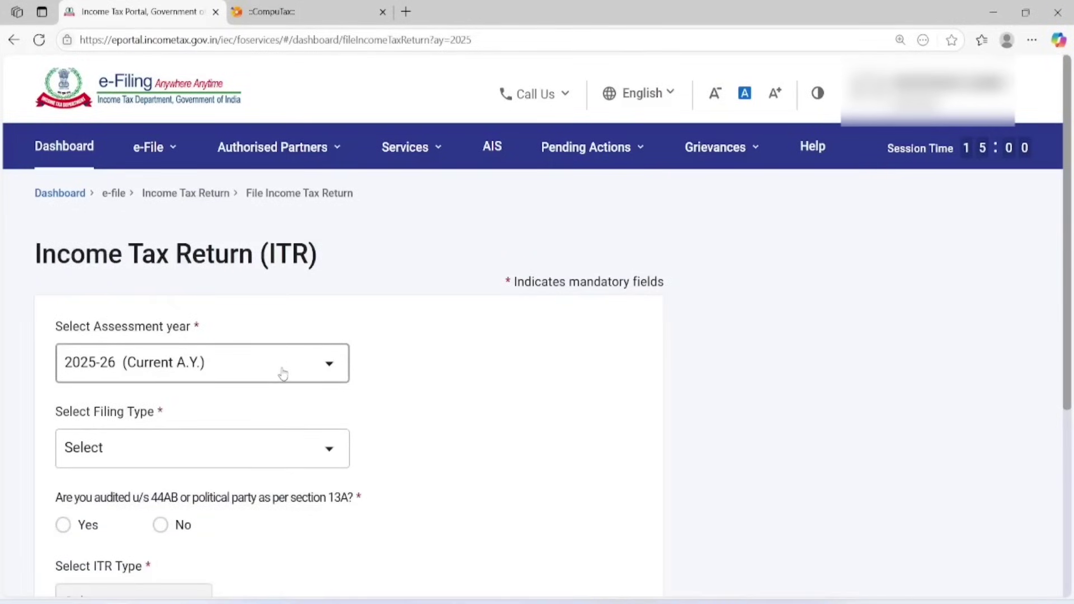
Choose 139(1) Original Return, answer No to the 44AB audit, select ITR-1, and continue.
left_click(265, 458)
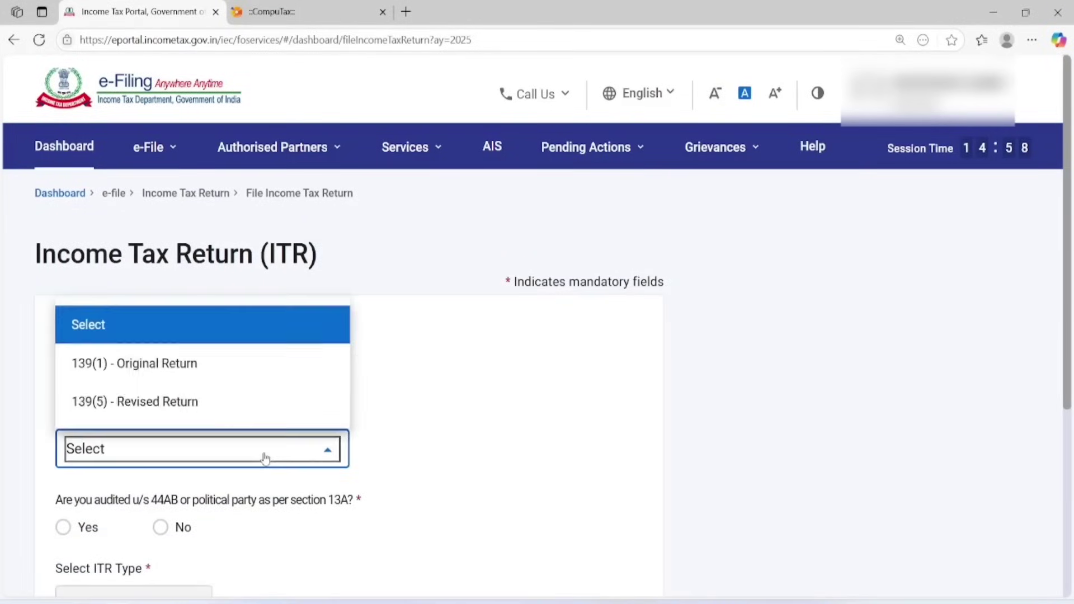
left_click(224, 381)
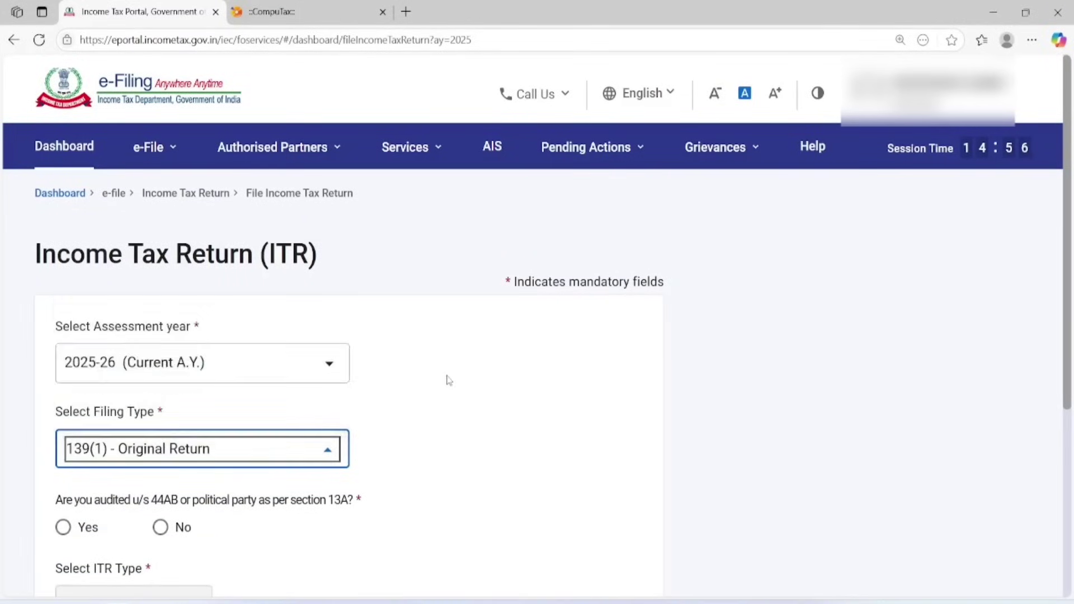
scroll(446, 378, "down", 5)
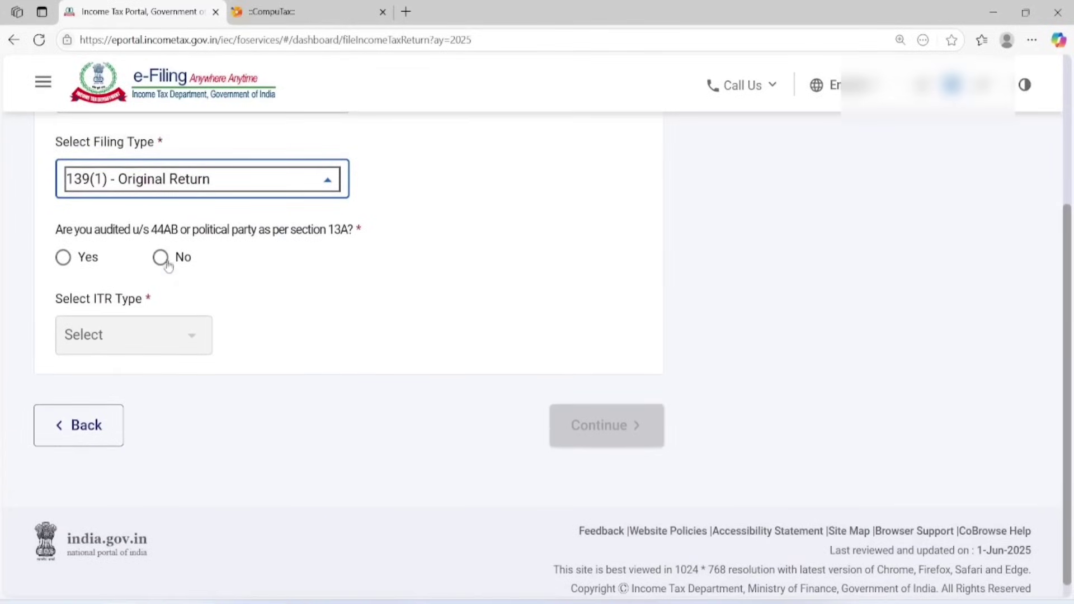
left_click(161, 260)
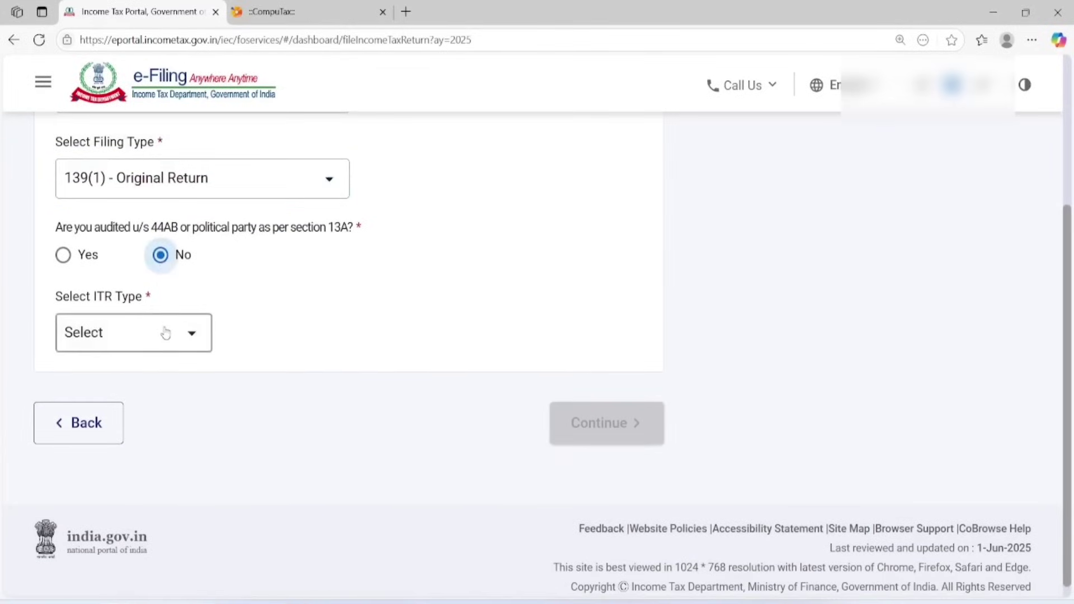
left_click(163, 332)
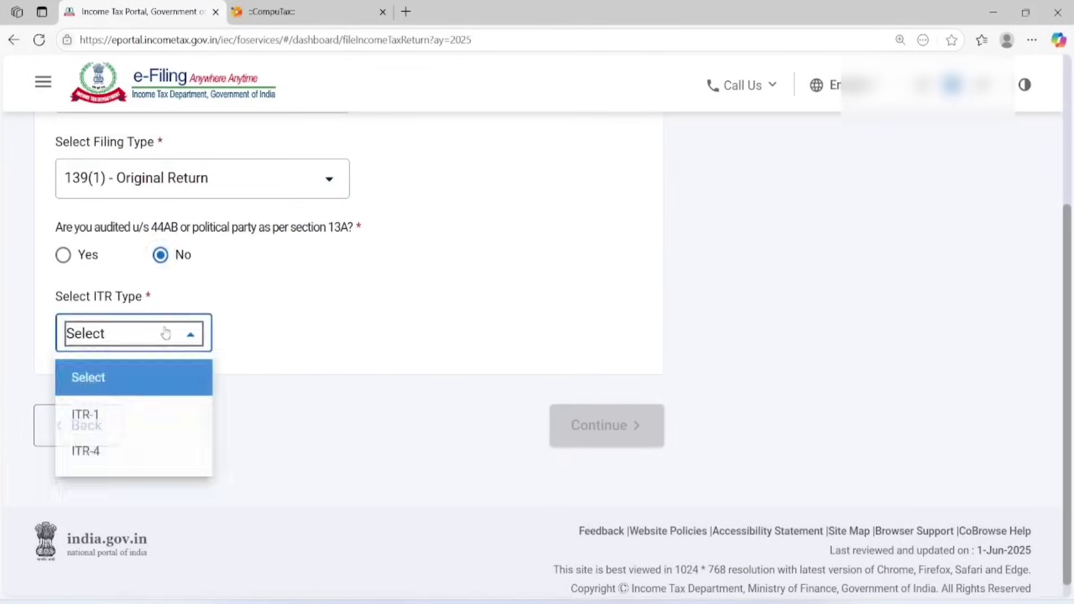
left_click(143, 417)
left_click(619, 425)
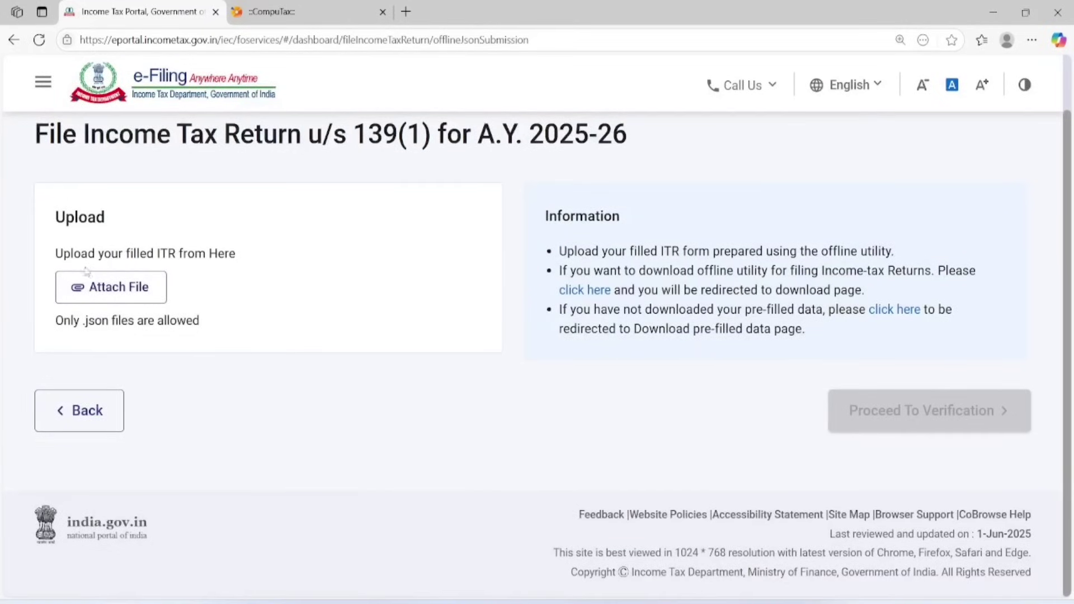
Attach the JSON from the desktop ITR1_AY_25-26_V1.0 folder, confirm Validation Successful, and proceed to verification.
left_click(123, 288)
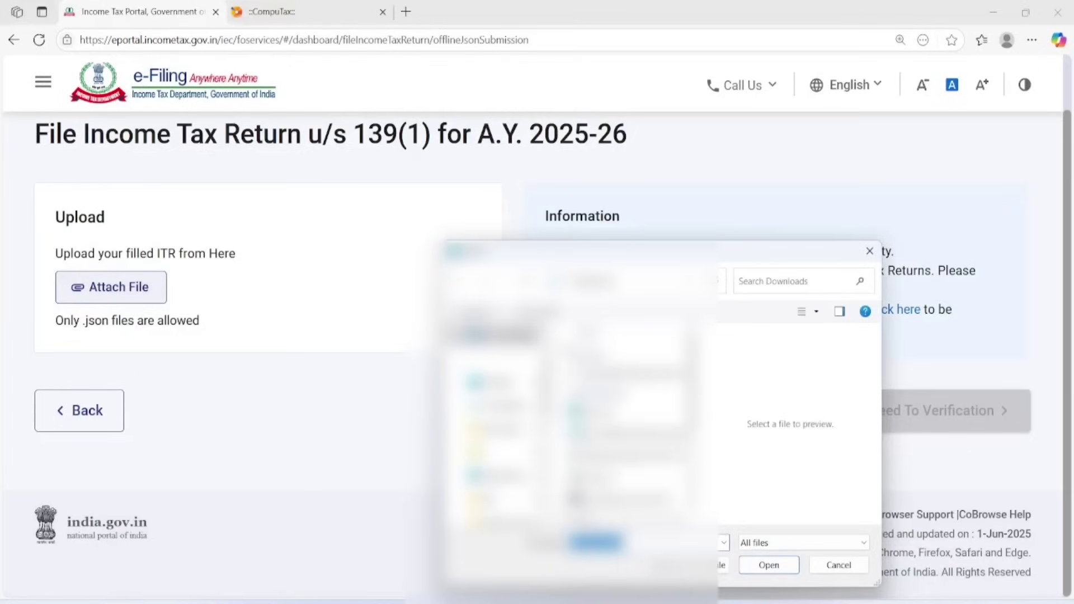
left_click(497, 382)
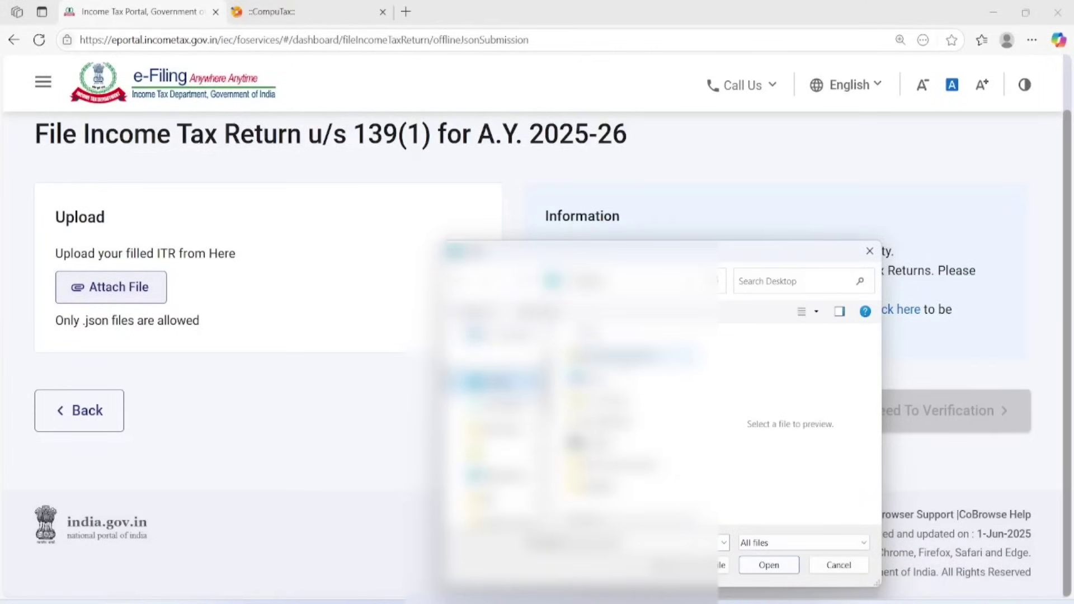
left_click(632, 465)
double_click(632, 465)
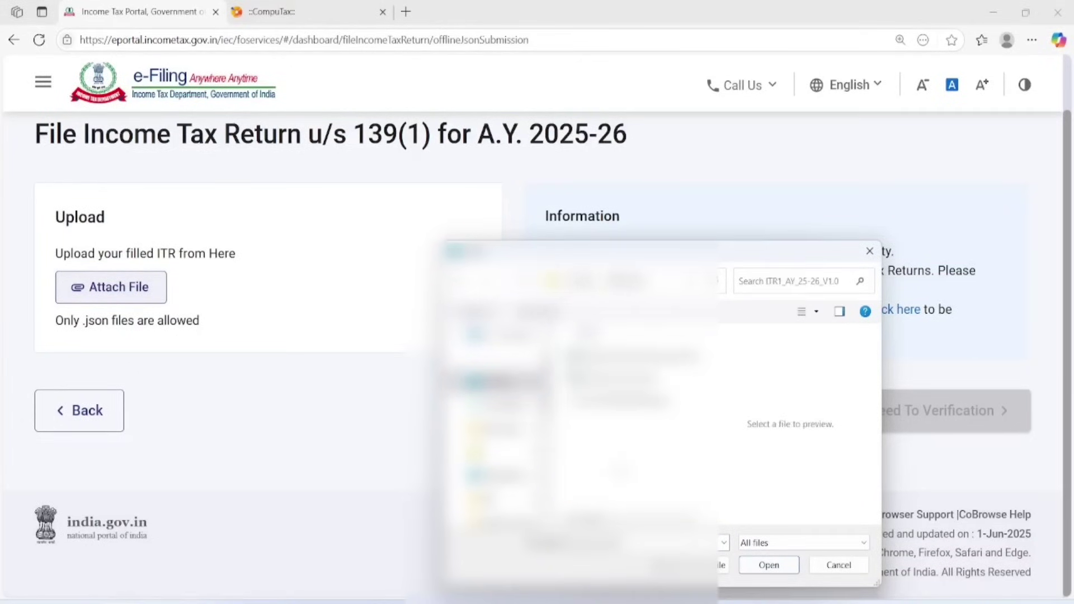
double_click(621, 402)
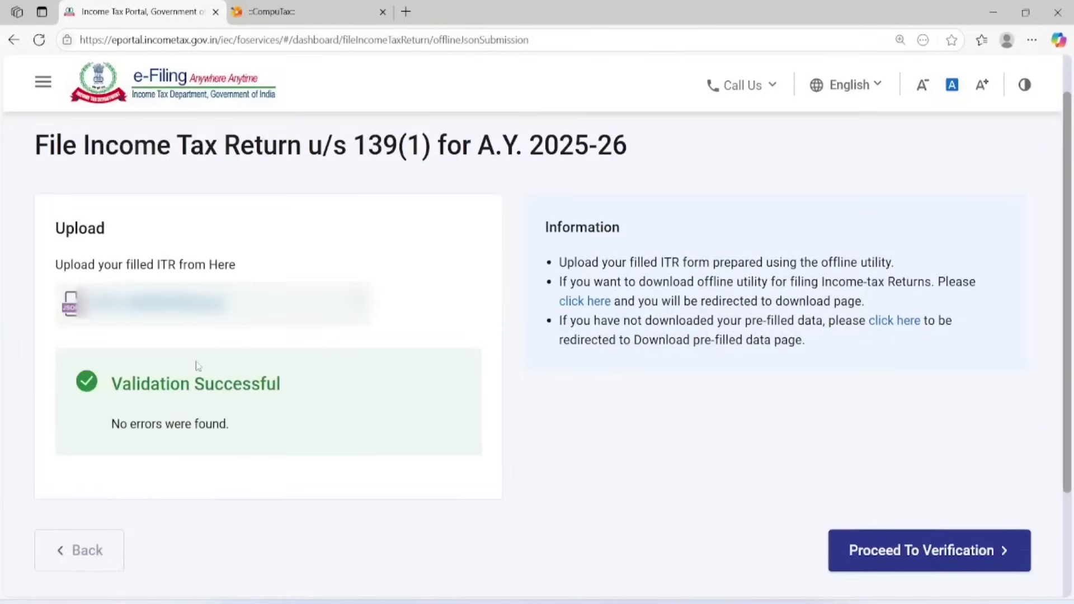
left_click_drag(111, 384, 277, 384)
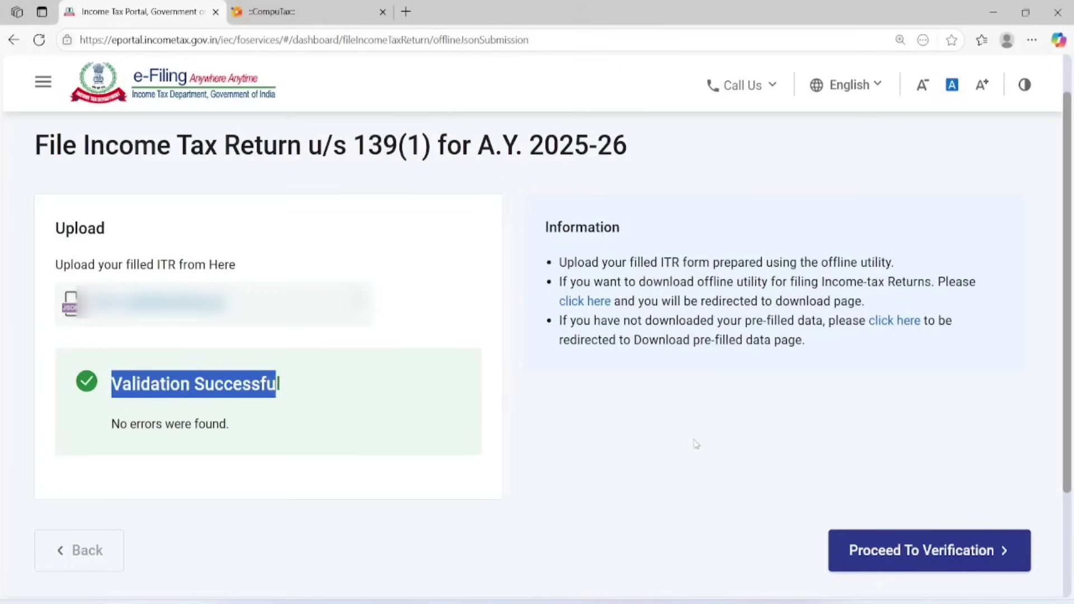
left_click(911, 551)
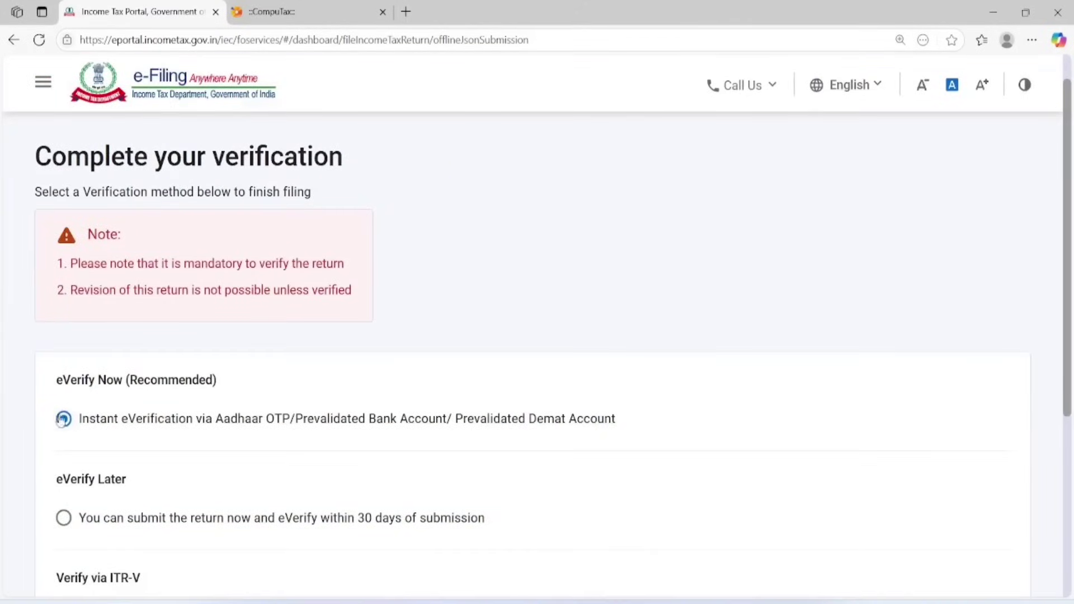
Choose eVerify Now with the Aadhaar-registered mobile OTP method.
scroll(239, 423, "down", 5)
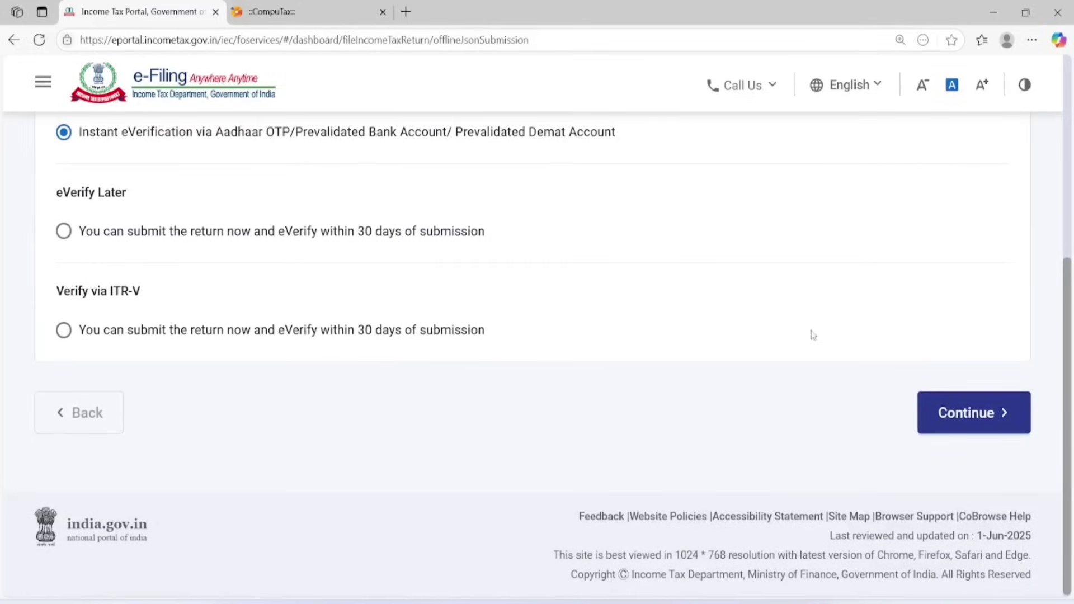
left_click(964, 414)
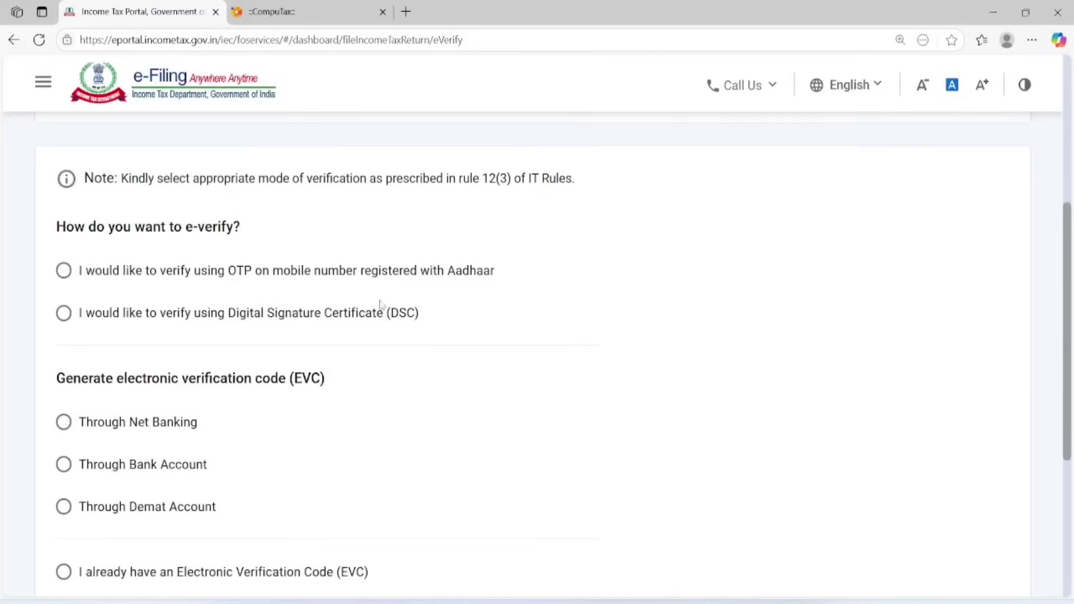
left_click(63, 270)
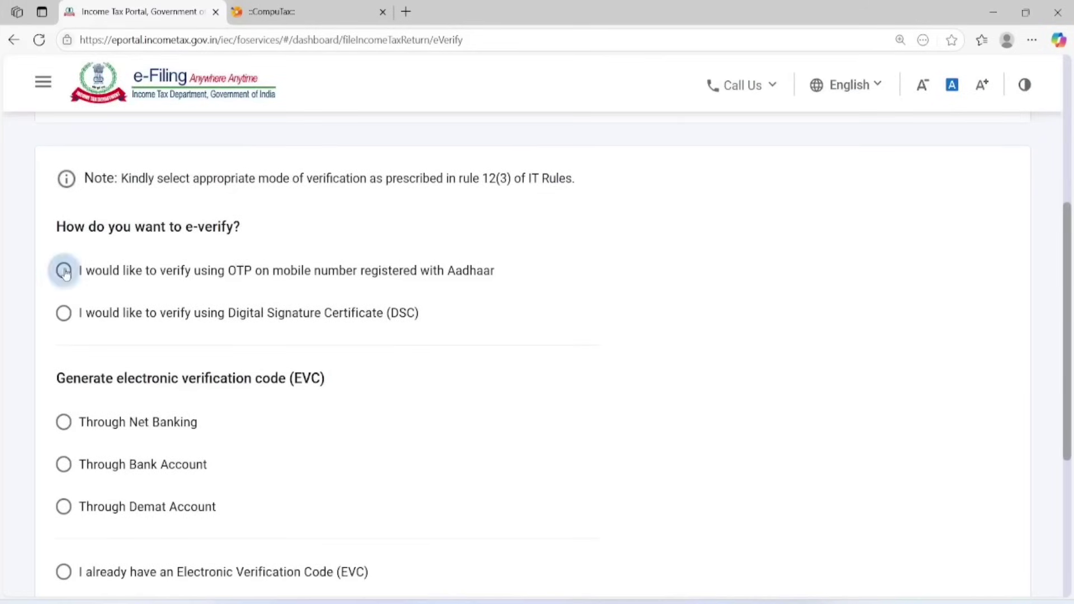
scroll(487, 388, "down", 5)
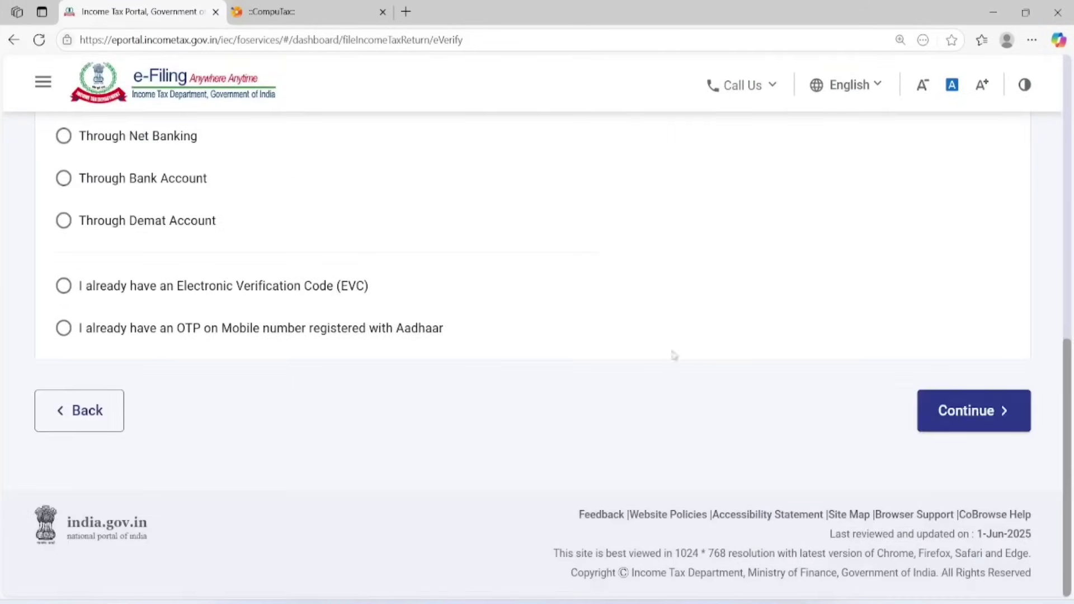
left_click(983, 417)
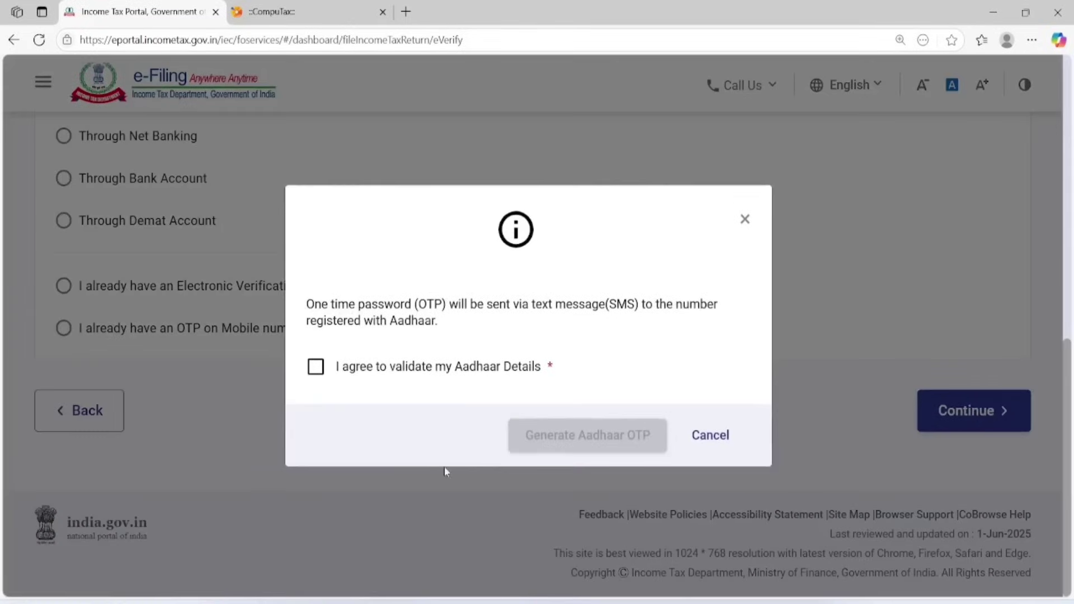
Agree to Aadhaar validation, generate the Aadhaar OTP, and enter the six-digit OTP received.
left_click(360, 376)
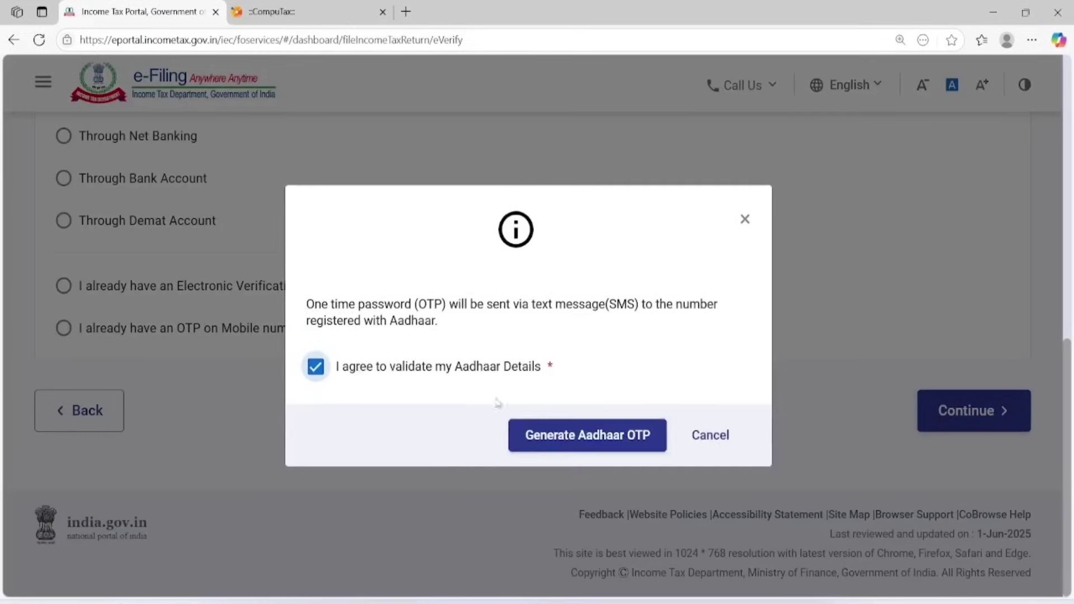
left_click(610, 435)
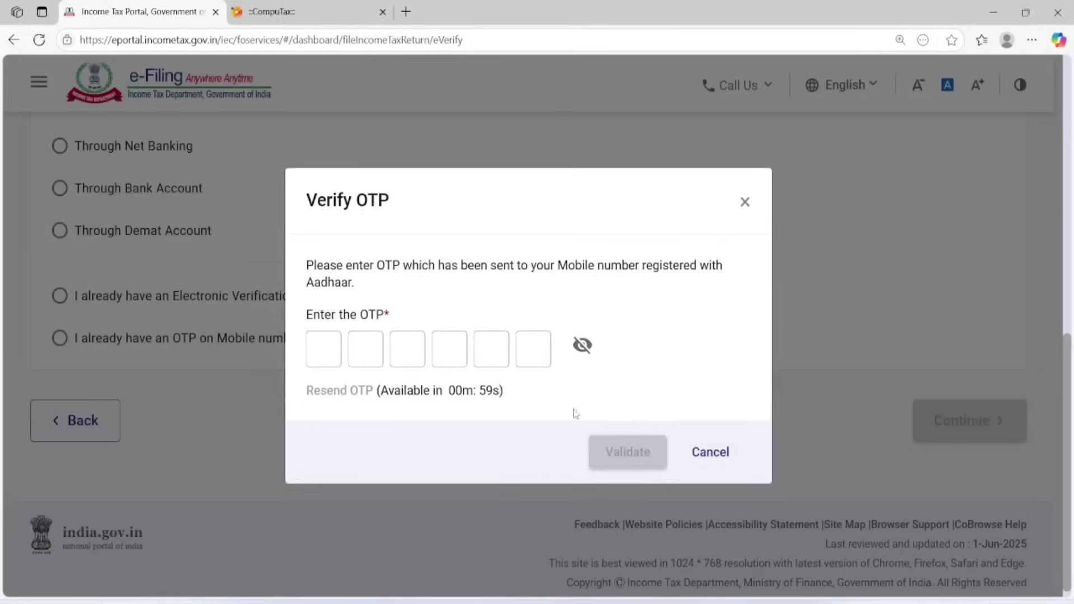
left_click(320, 355)
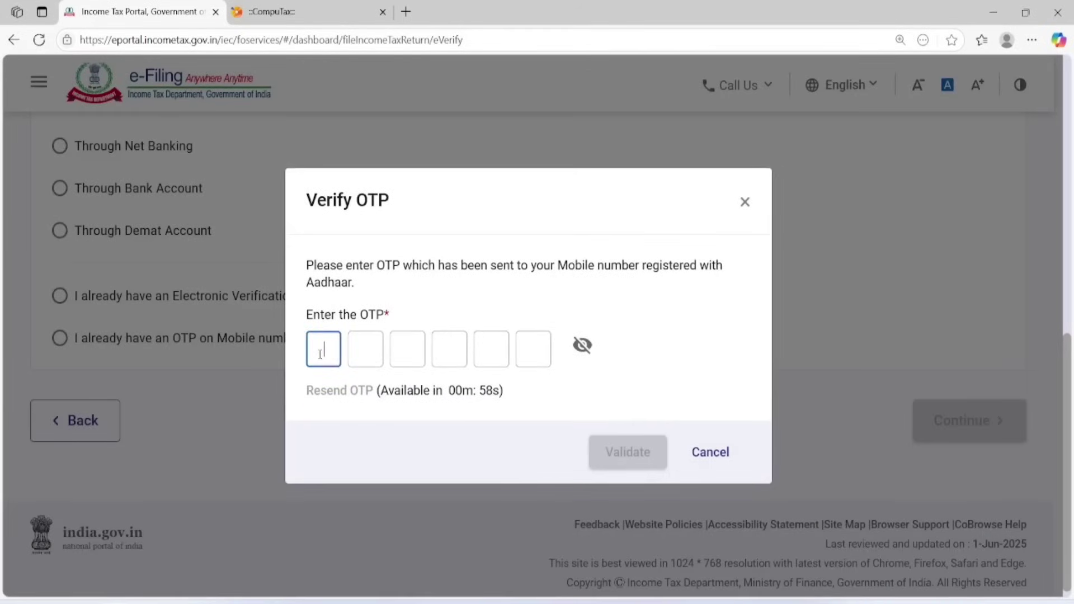
type("*****4")
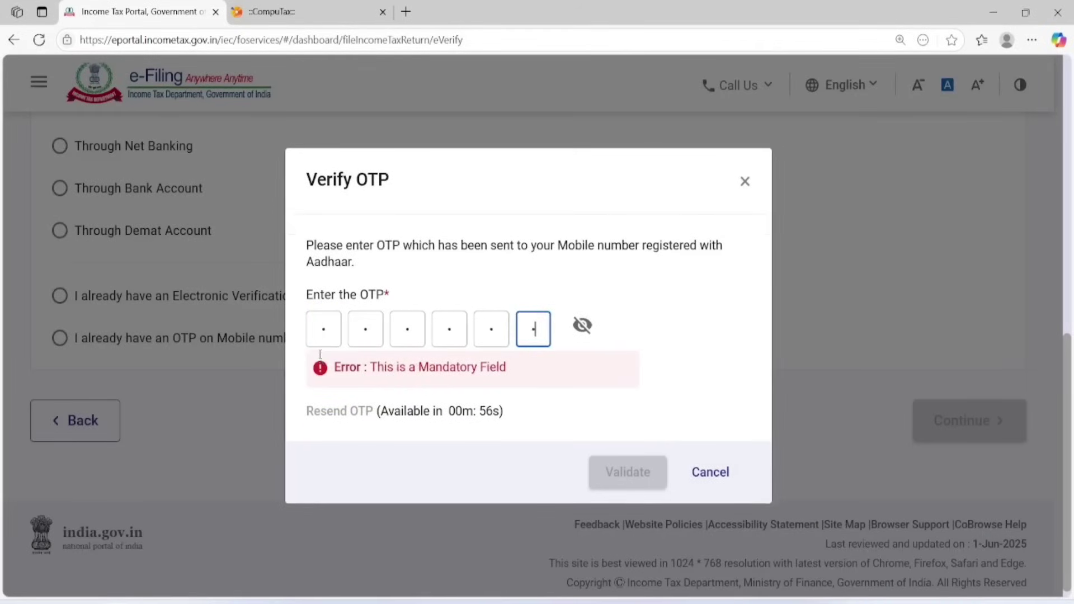